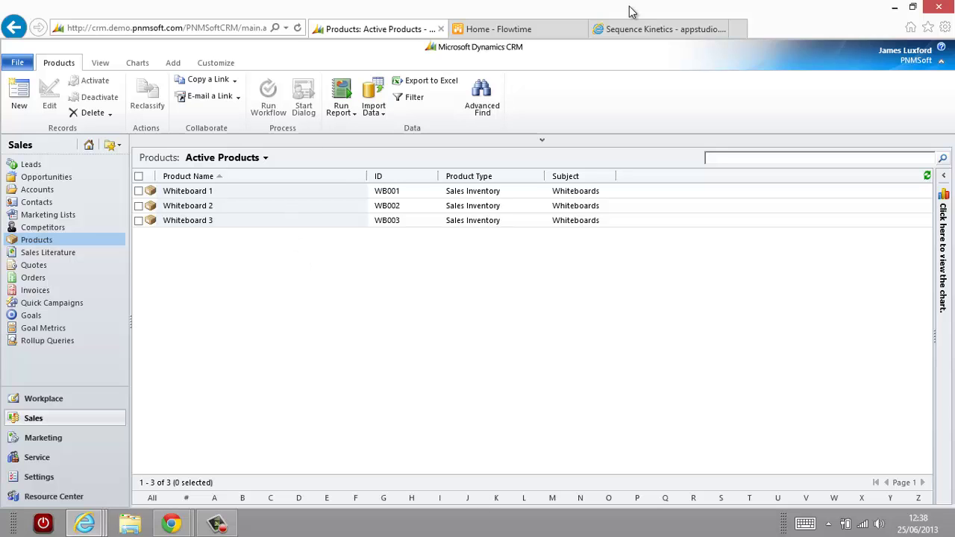
# Switch from CRM's Active Products list to the 'Home - Flowtime' inbox.
pyautogui.click(513, 33)
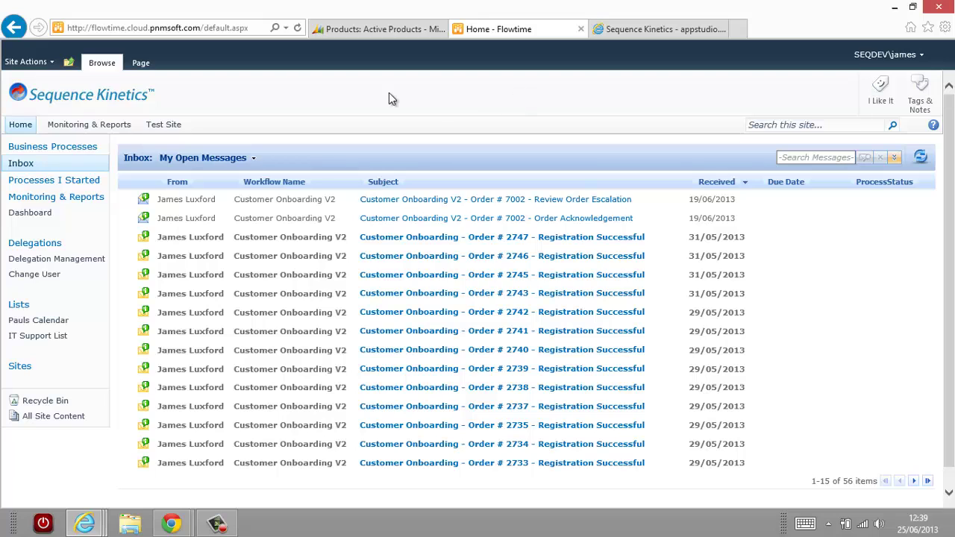
# Filter Business Processes to the CRM category and go to the last page (8 of 8).
pyautogui.click(73, 148)
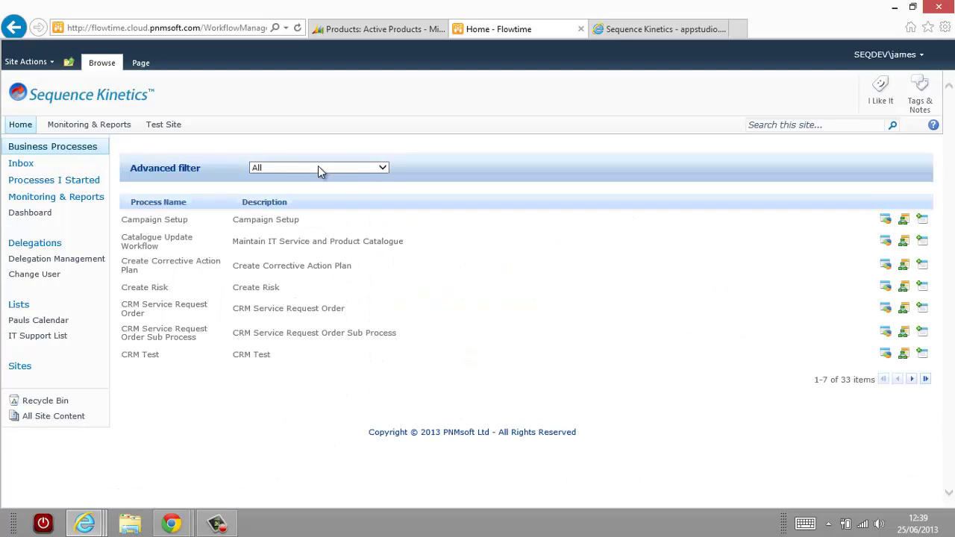
pyautogui.click(384, 169)
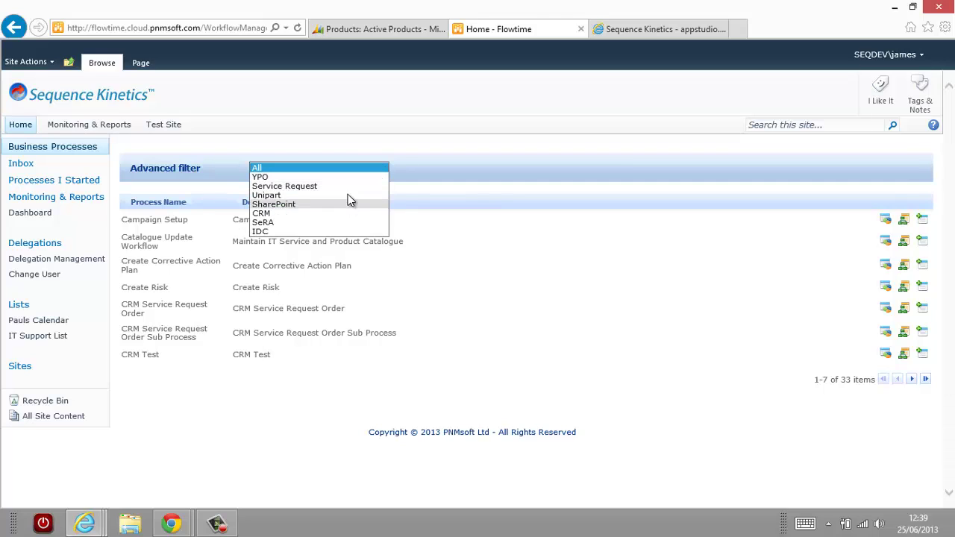
pyautogui.click(340, 216)
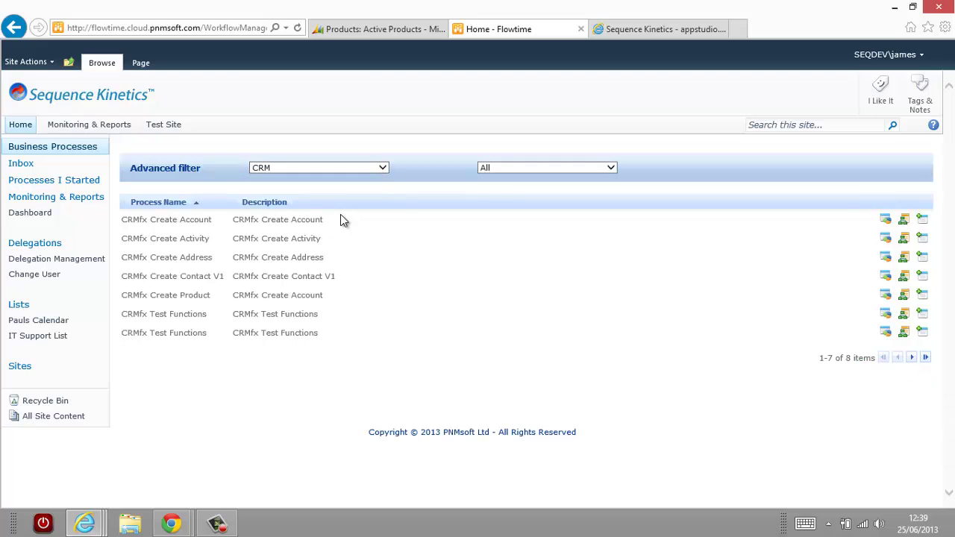
pyautogui.click(925, 358)
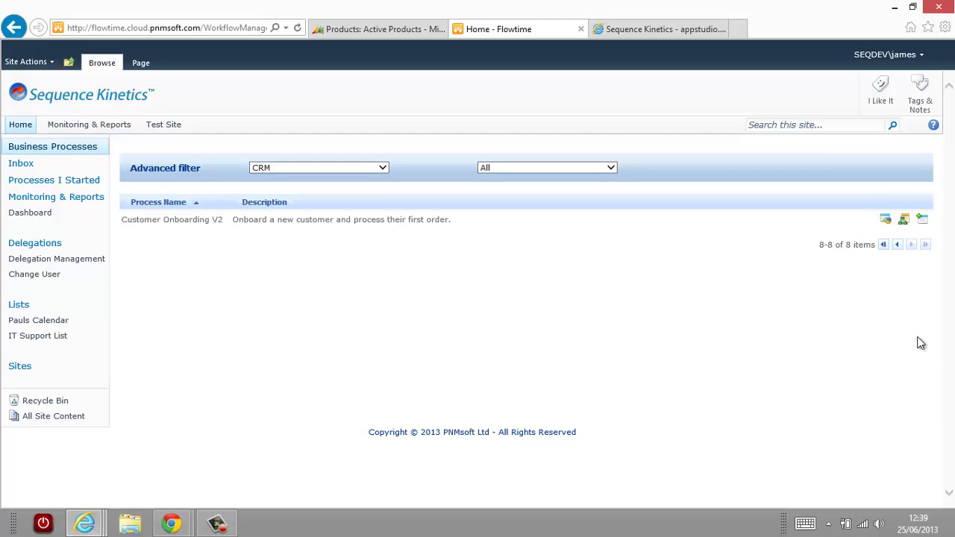
# Start a Customer Onboarding V2 order with Company Name Greenway and 360 employees.
pyautogui.click(923, 220)
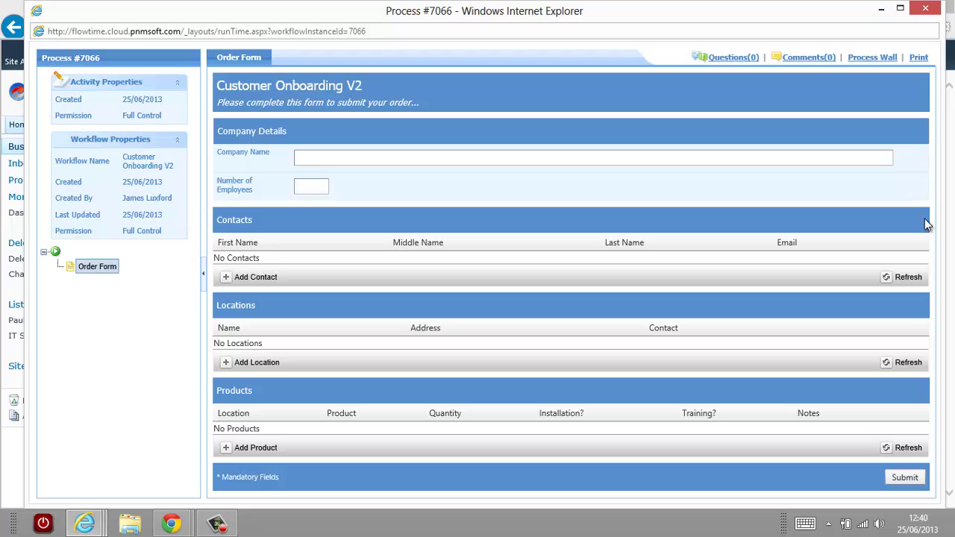
pyautogui.click(622, 157)
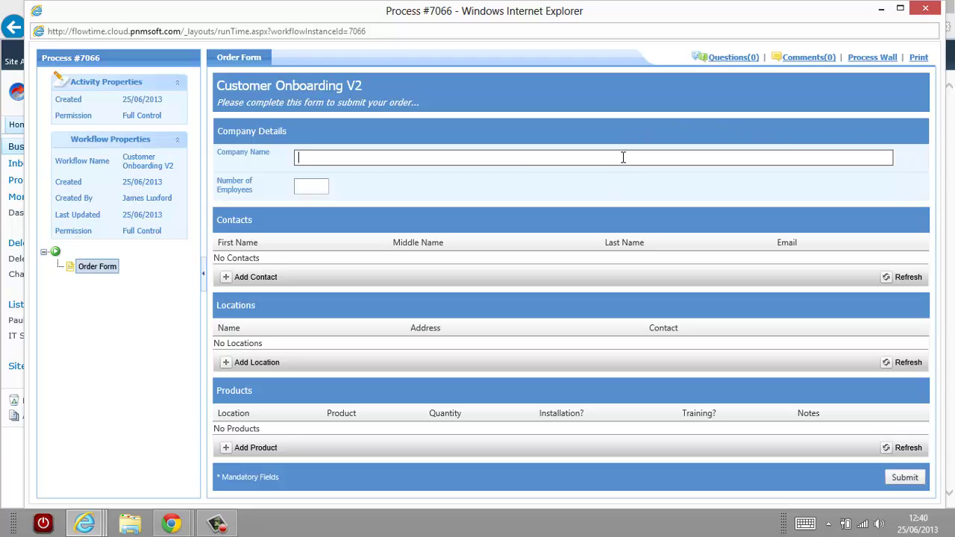
pyautogui.write('Greenway')
pyautogui.click(314, 187)
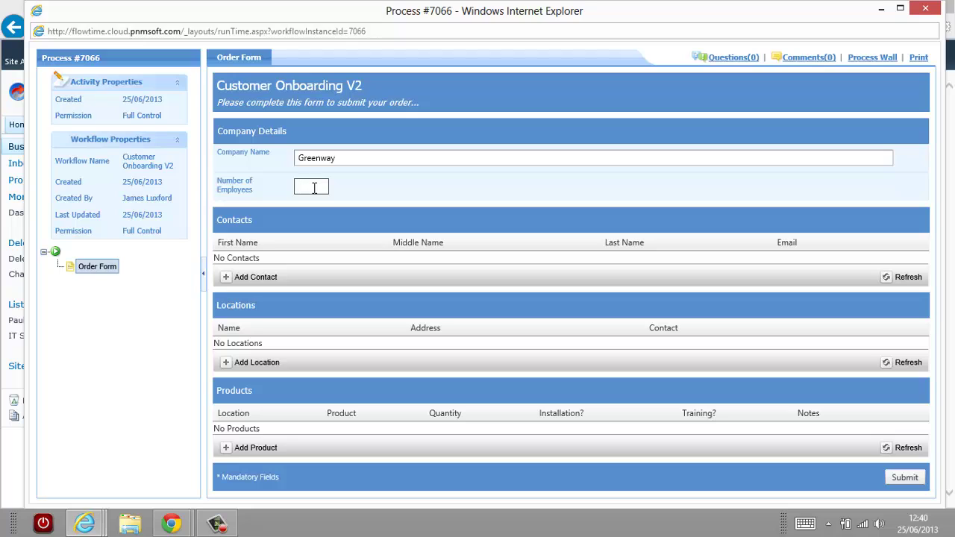
pyautogui.write('360')
# Insert the first contact with full name, first name, last name and e-mail.
pyautogui.click(263, 279)
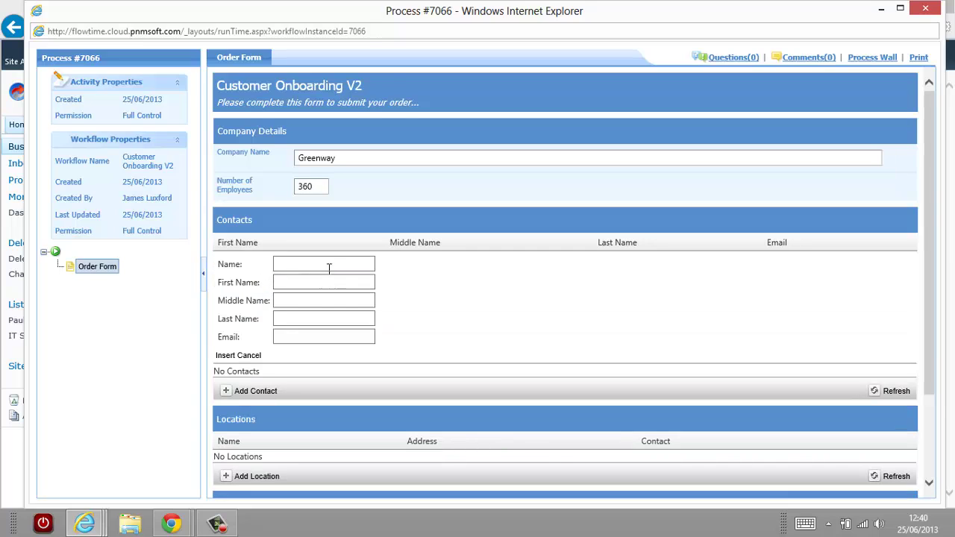
pyautogui.click(334, 263)
pyautogui.press('Tab')
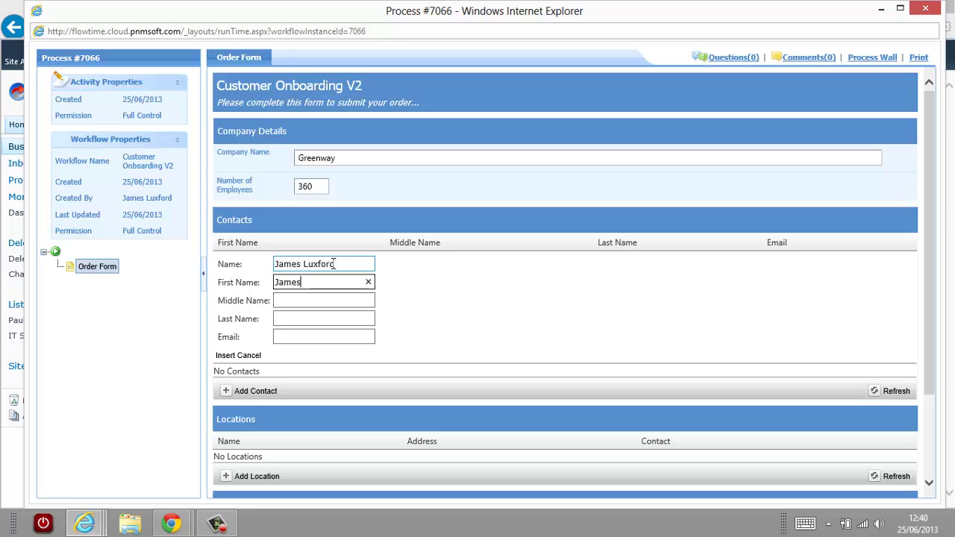
pyautogui.press('Tab')
pyautogui.press('Tab')
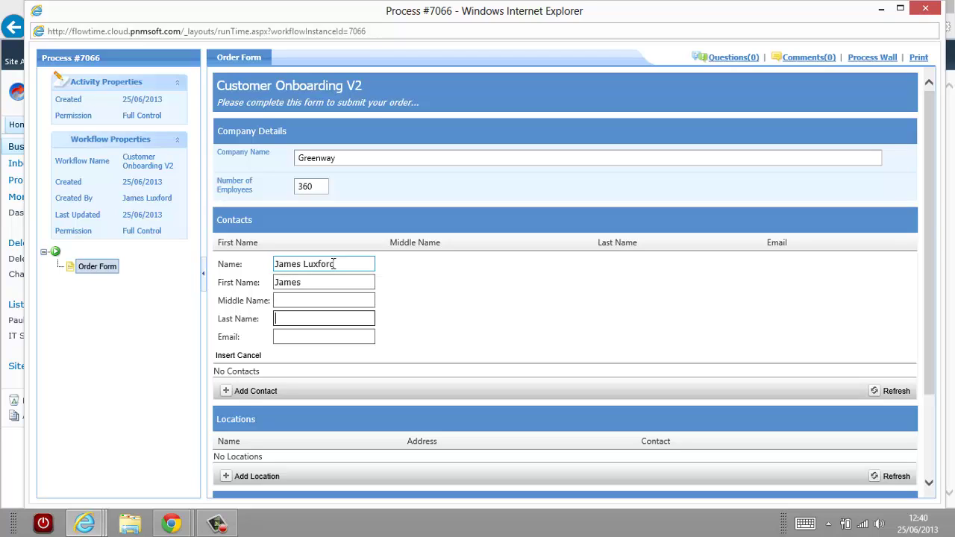
pyautogui.press('Tab')
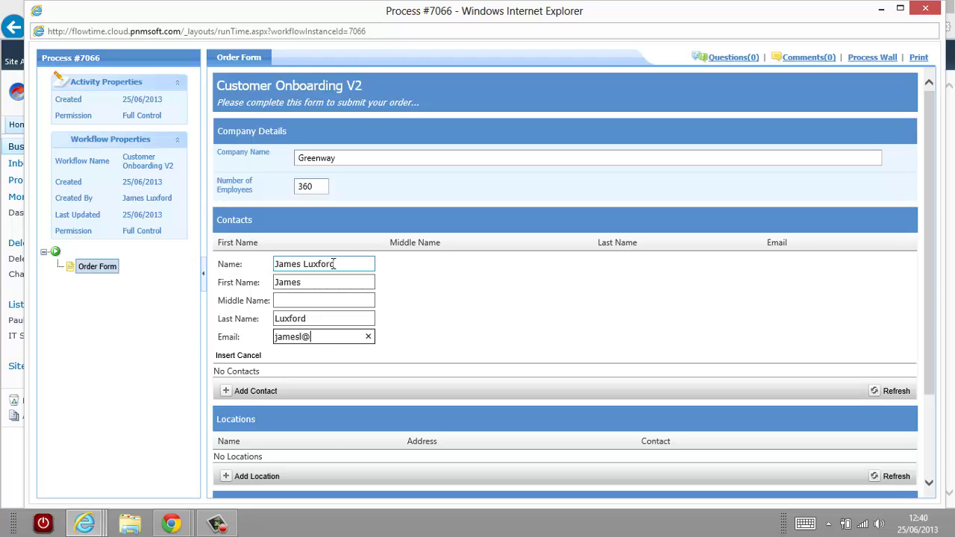
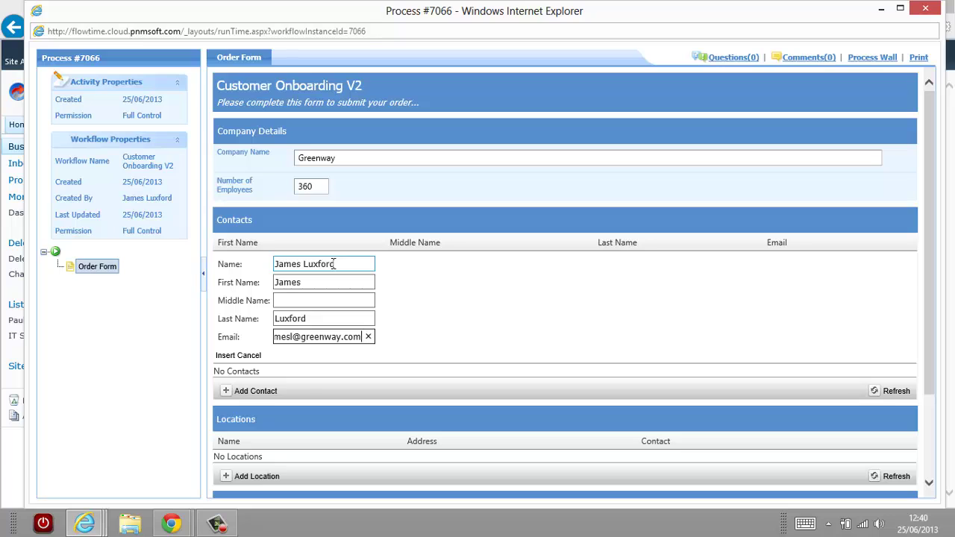
pyautogui.click(225, 358)
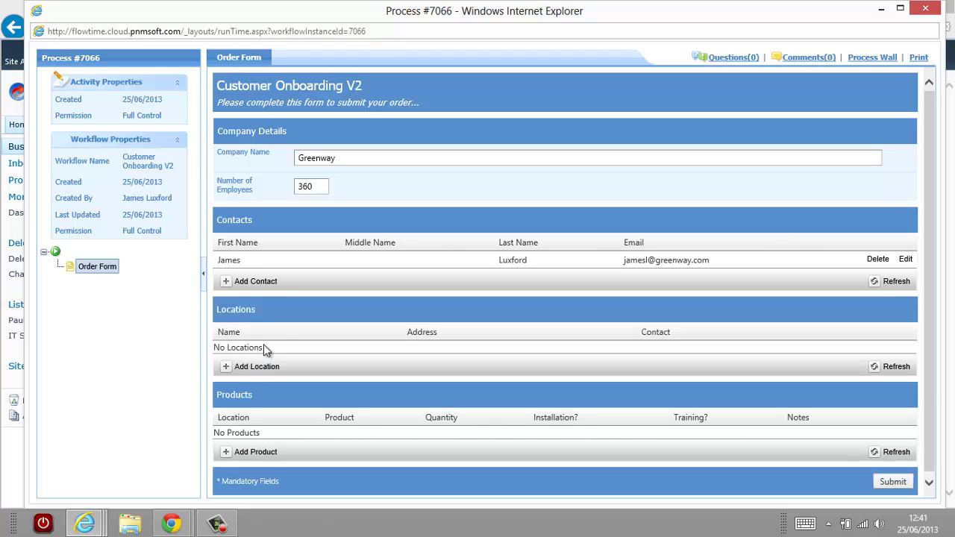
# Insert the second contact with full name, first name, last name and e-mail.
pyautogui.click(254, 282)
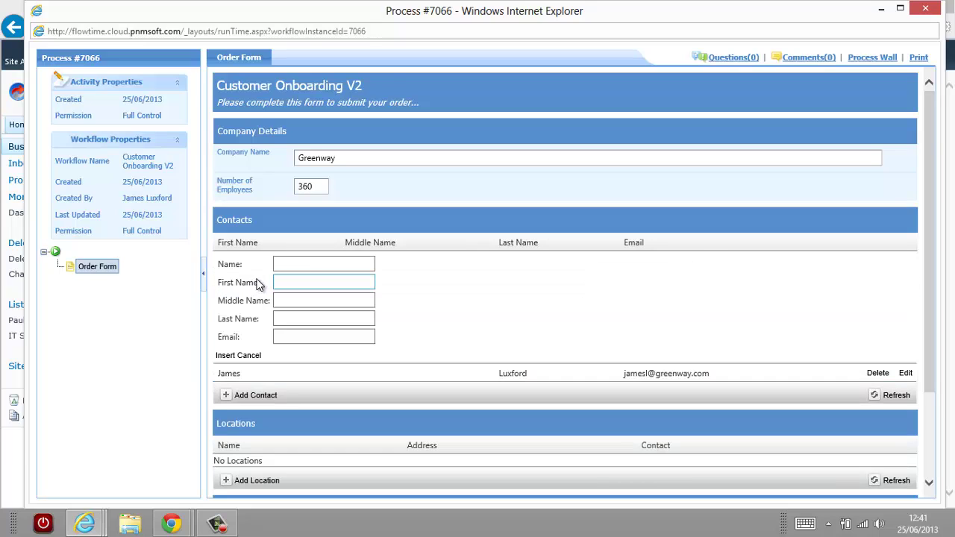
pyautogui.click(308, 265)
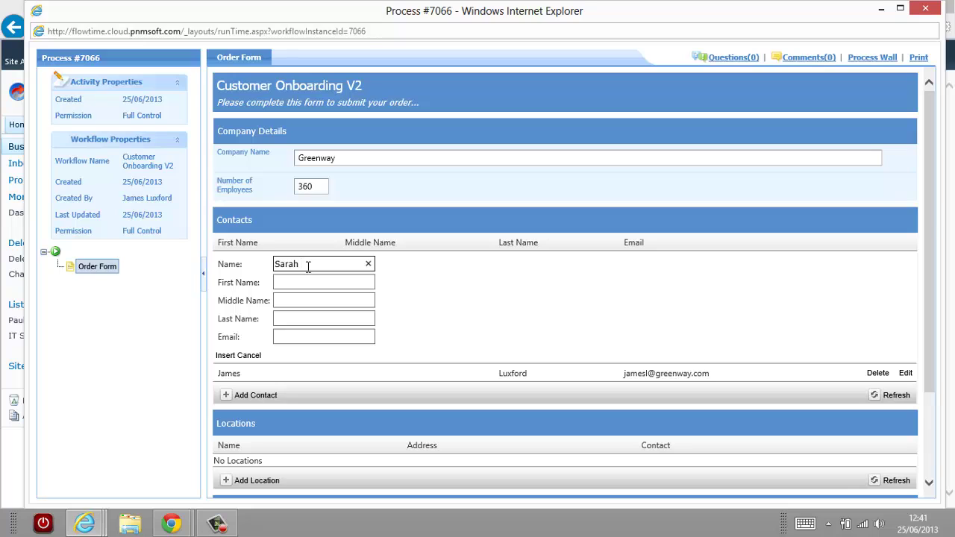
pyautogui.press('Tab')
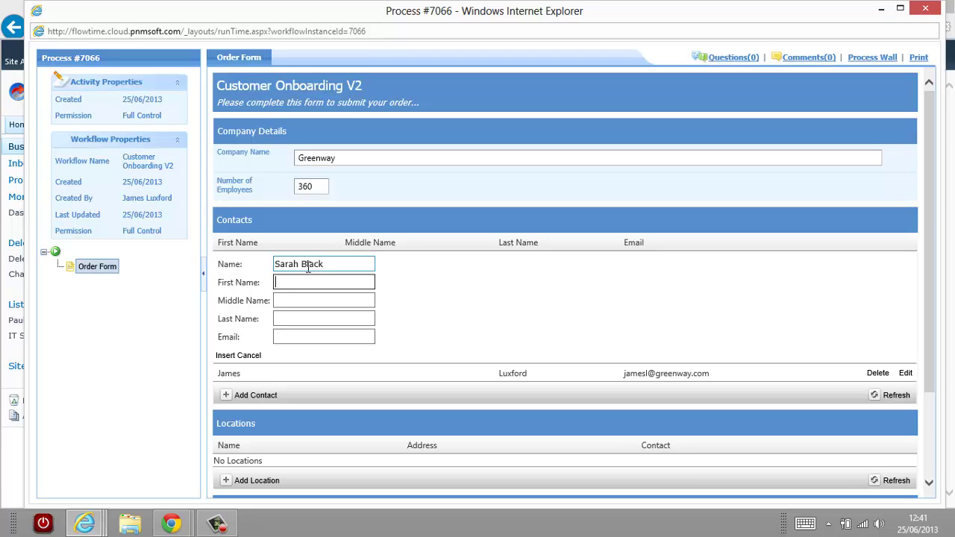
pyautogui.press('Tab')
pyautogui.press('Tab')
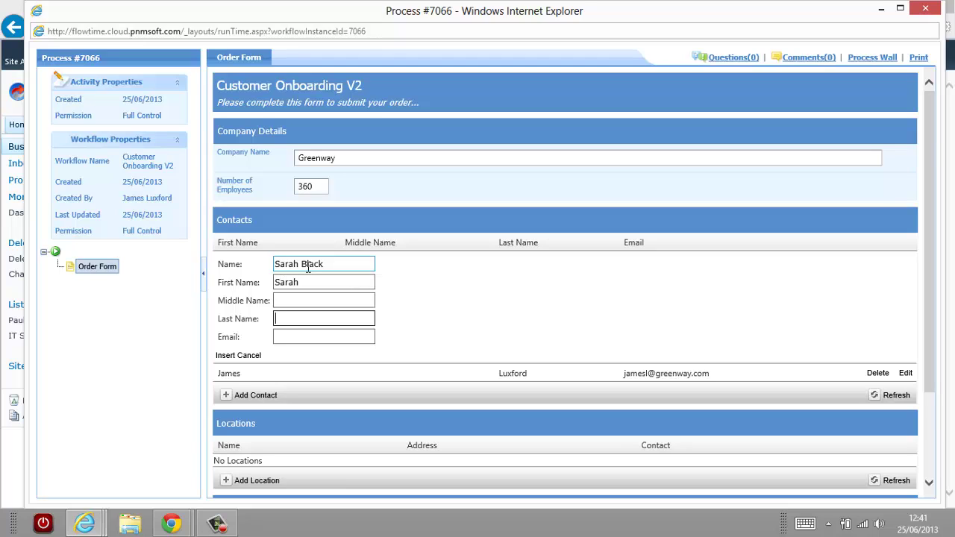
pyautogui.press('Tab')
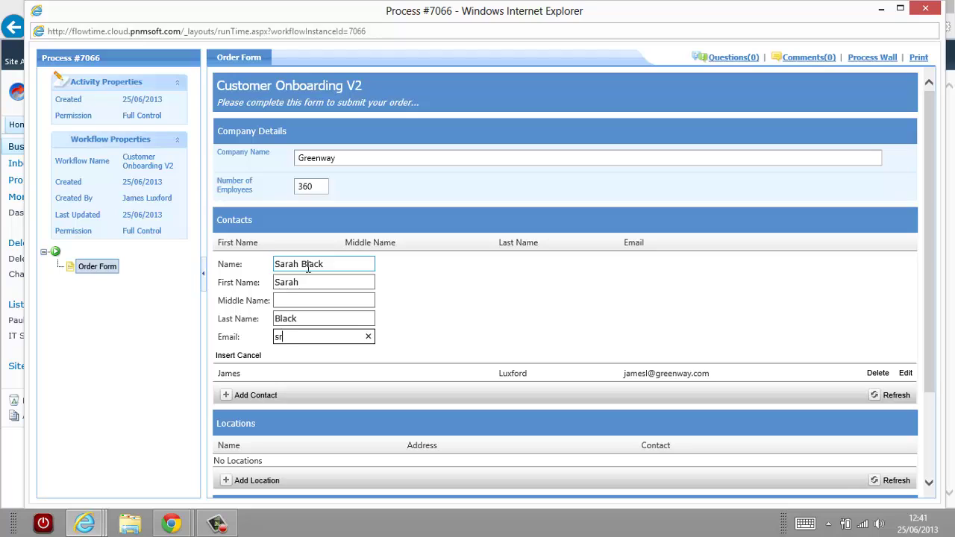
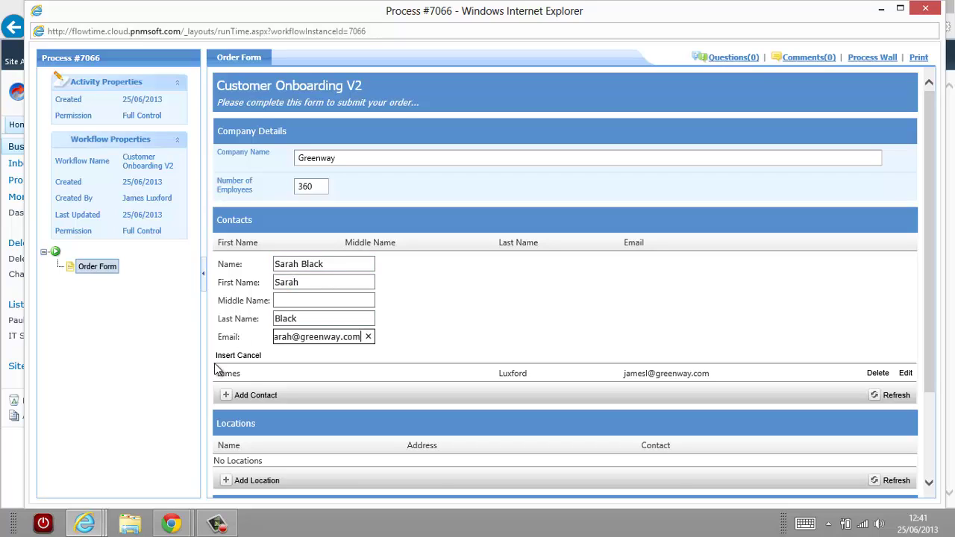
pyautogui.click(232, 357)
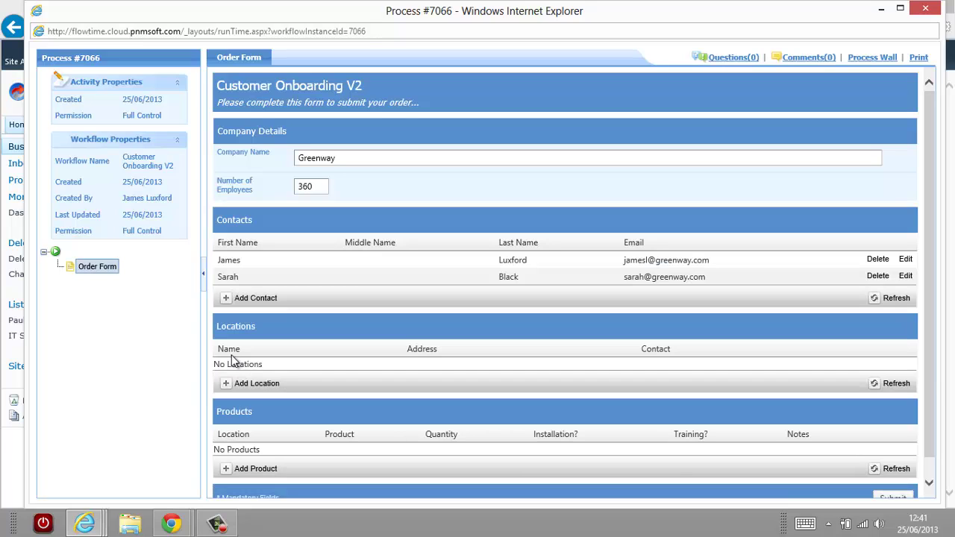
# Insert the HQ location with its street address and the first contact.
pyautogui.click(261, 389)
pyautogui.click(273, 369)
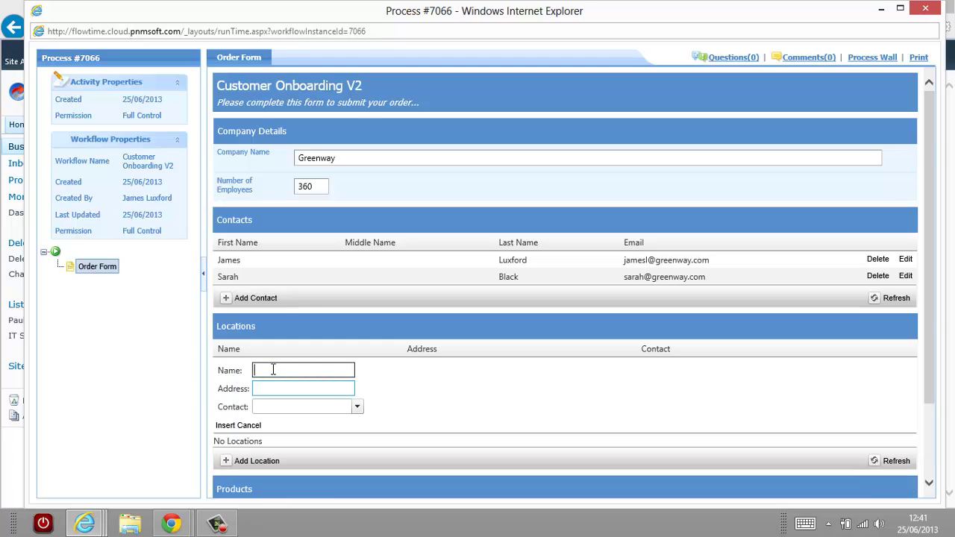
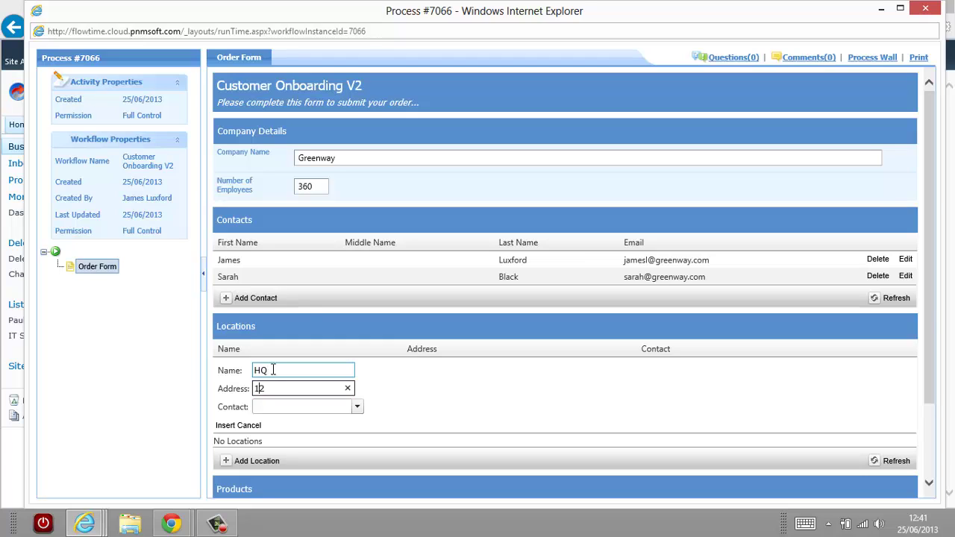
pyautogui.press('BackSpace')
pyautogui.press('BackSpace')
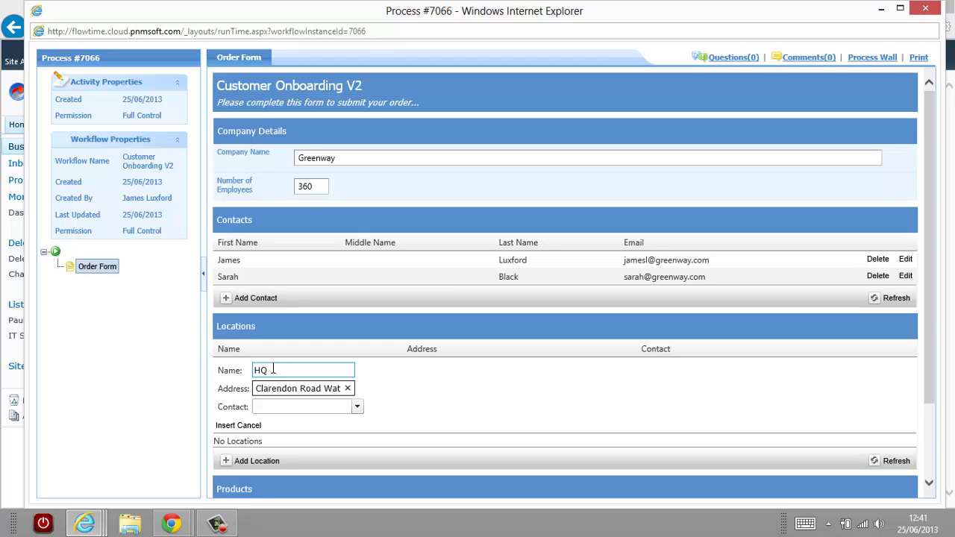
pyautogui.click(360, 409)
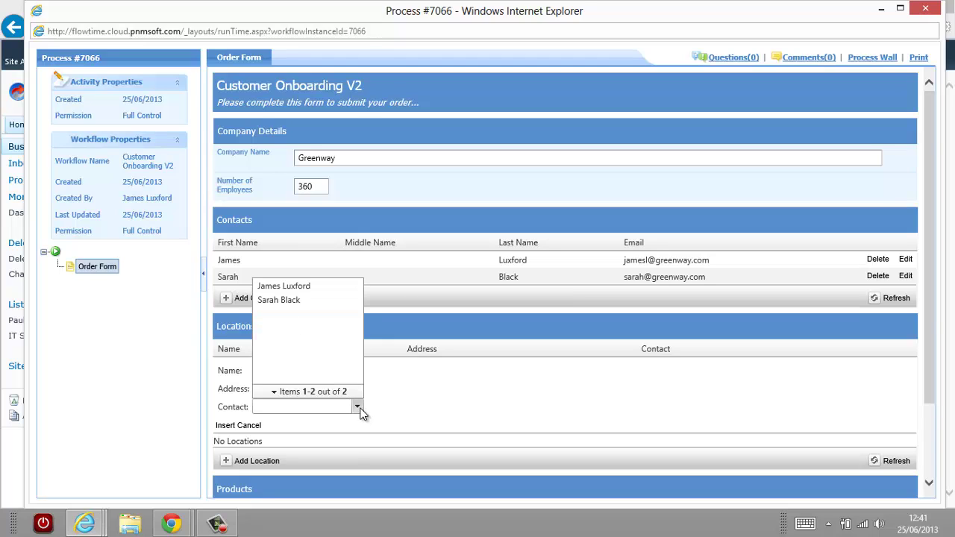
pyautogui.click(304, 288)
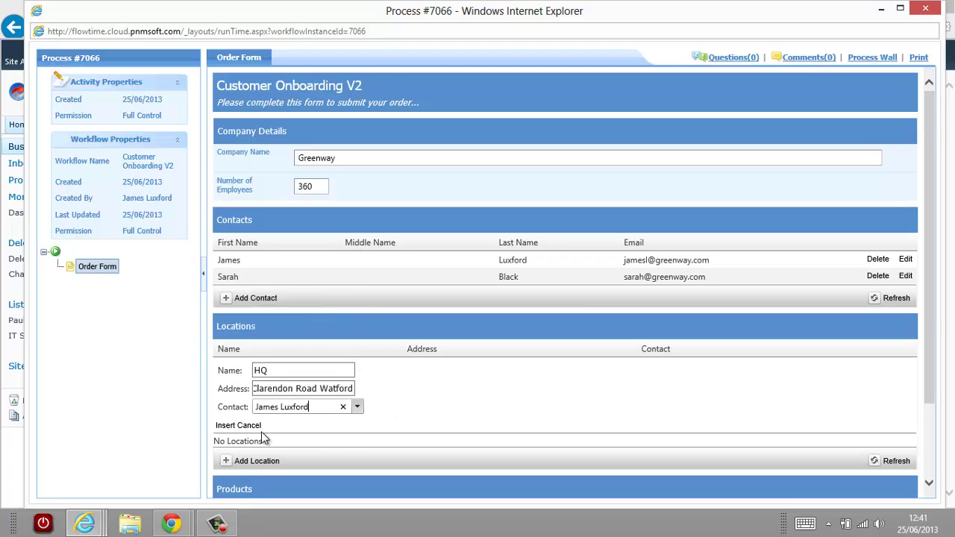
pyautogui.click(222, 425)
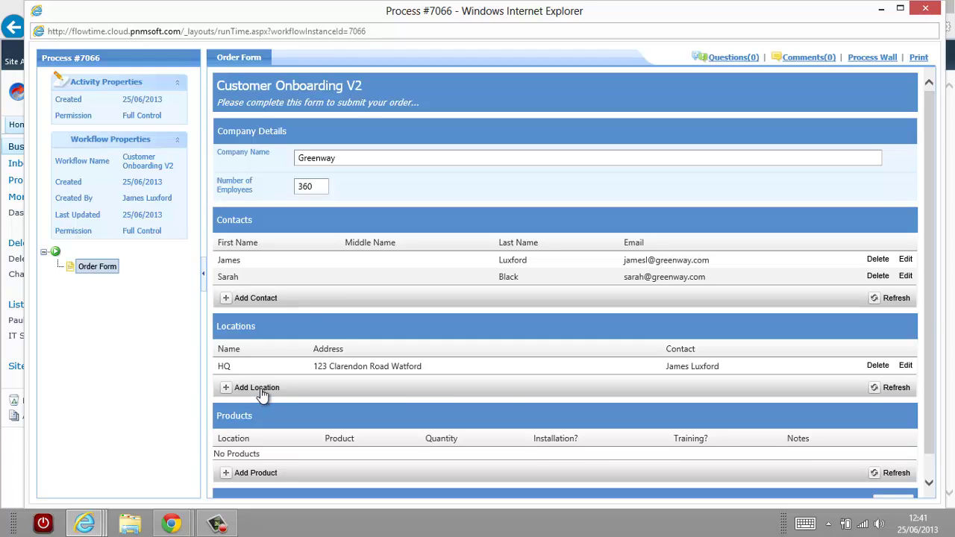
# Insert the Southern Office location with its address and the second contact, then begin a product line.
pyautogui.click(263, 389)
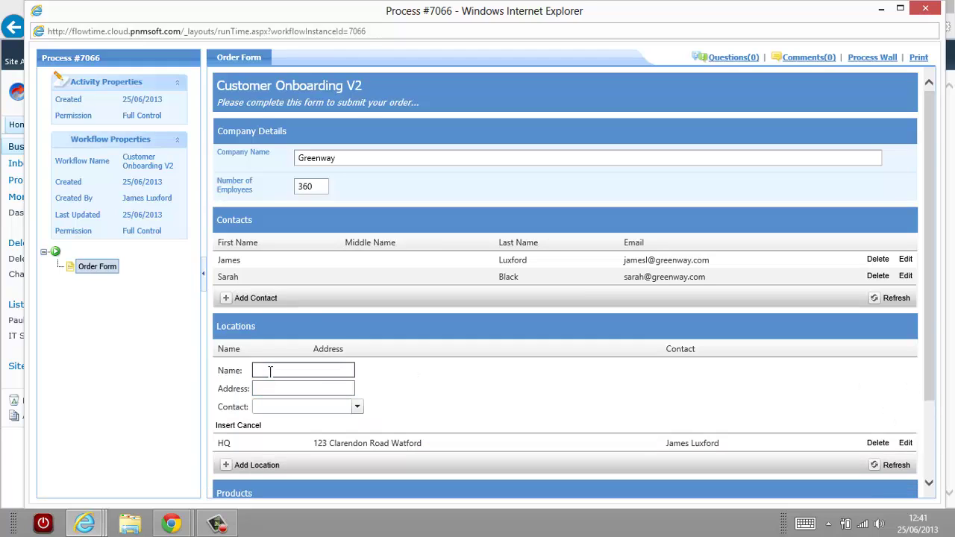
pyautogui.write('Southern Office')
pyautogui.press('Tab')
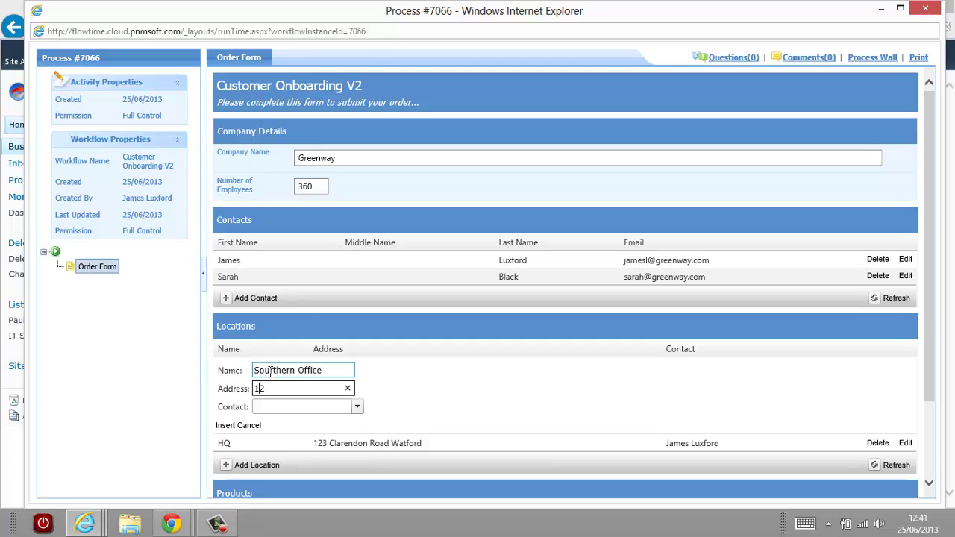
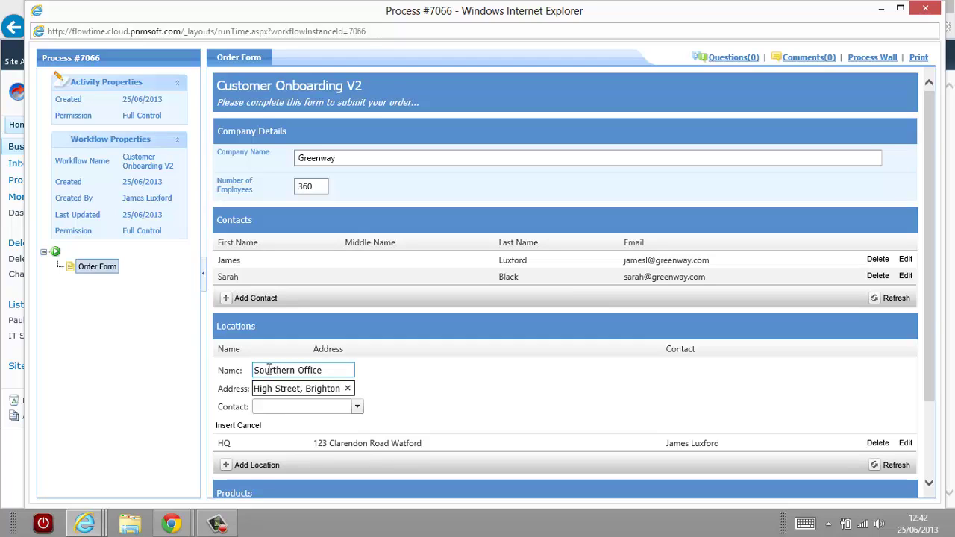
pyautogui.click(357, 406)
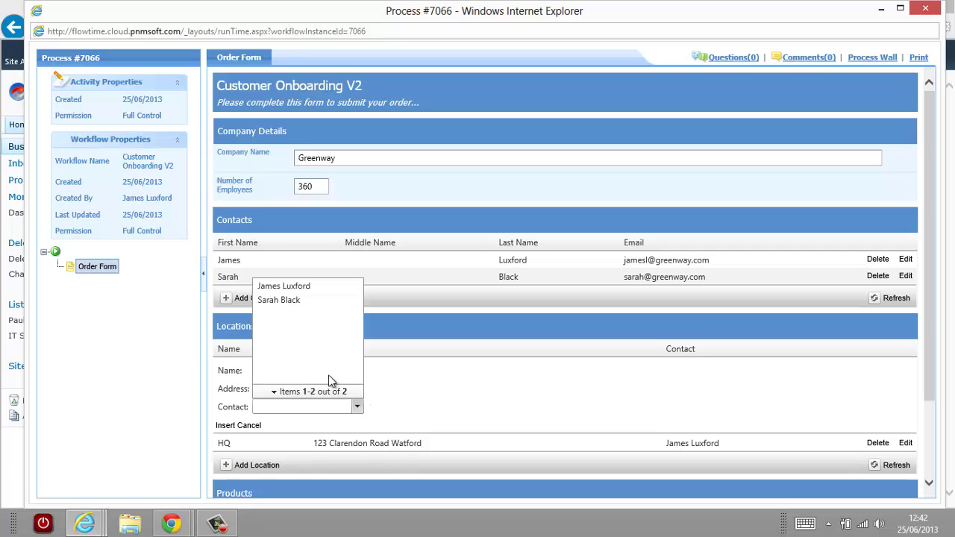
pyautogui.click(294, 299)
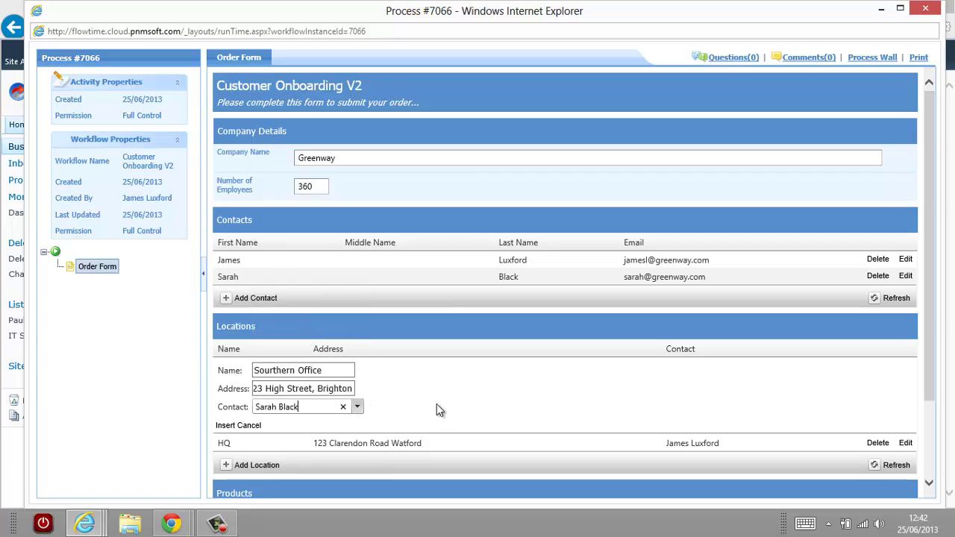
pyautogui.scroll(-1, 441, 399)
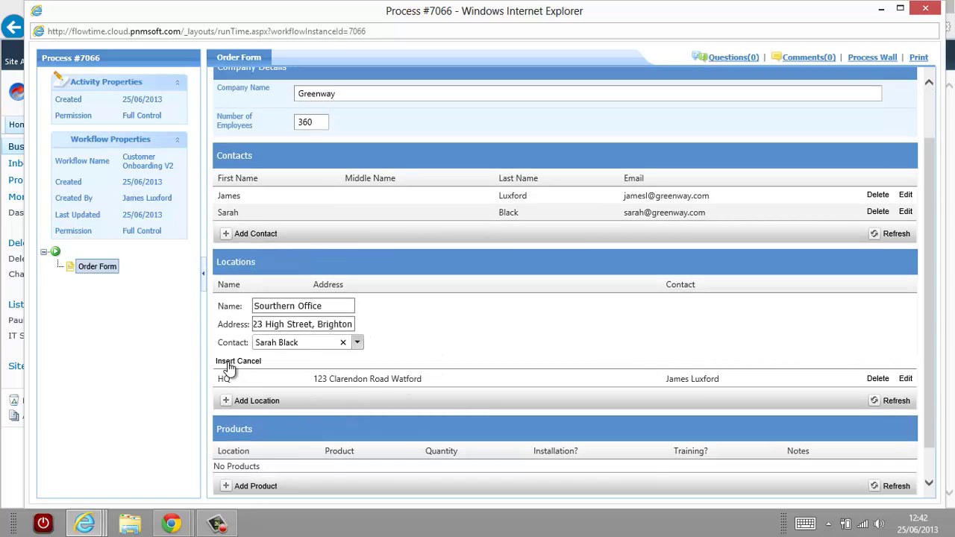
pyautogui.click(228, 362)
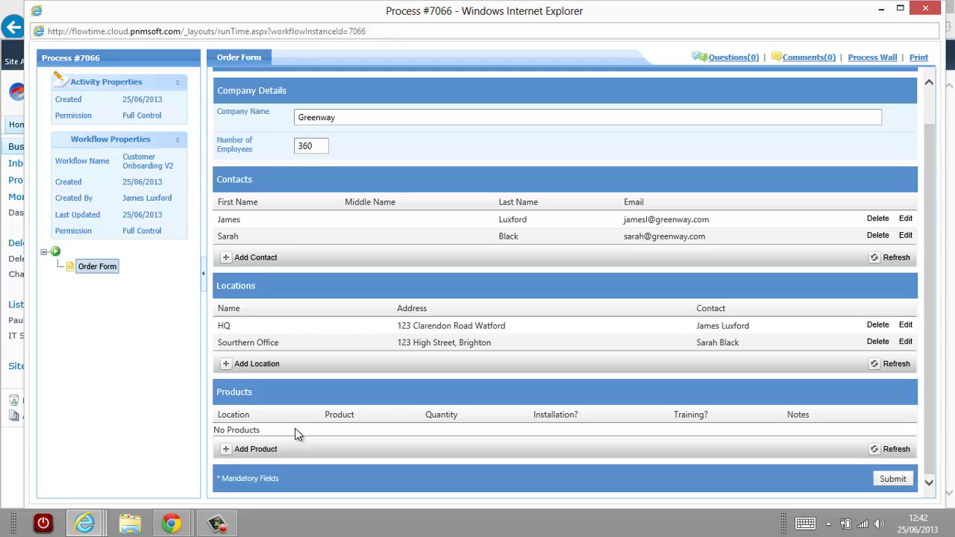
pyautogui.click(260, 449)
pyautogui.scroll(-2, 389, 447)
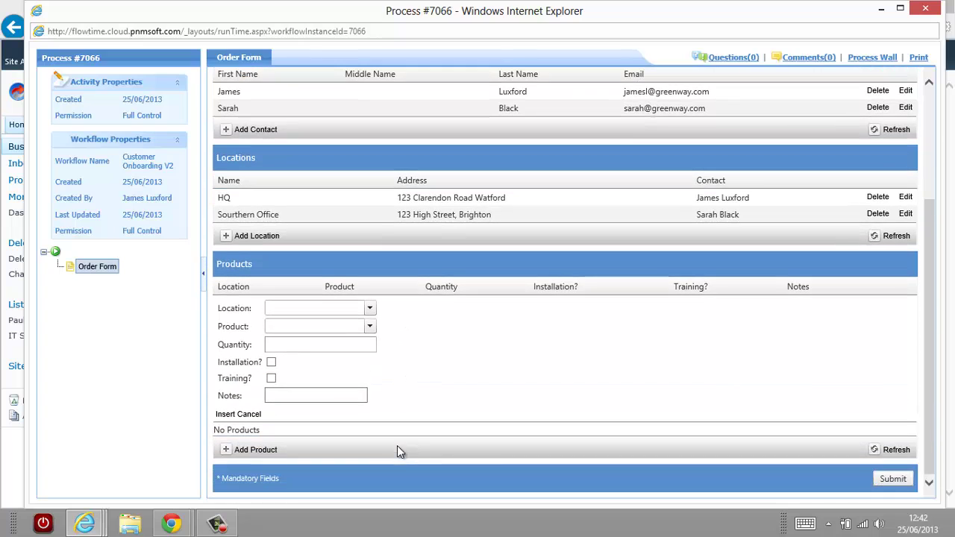
# Insert an HQ product line: Whiteboard 1, quantity 2, with Installation ticked.
pyautogui.click(369, 309)
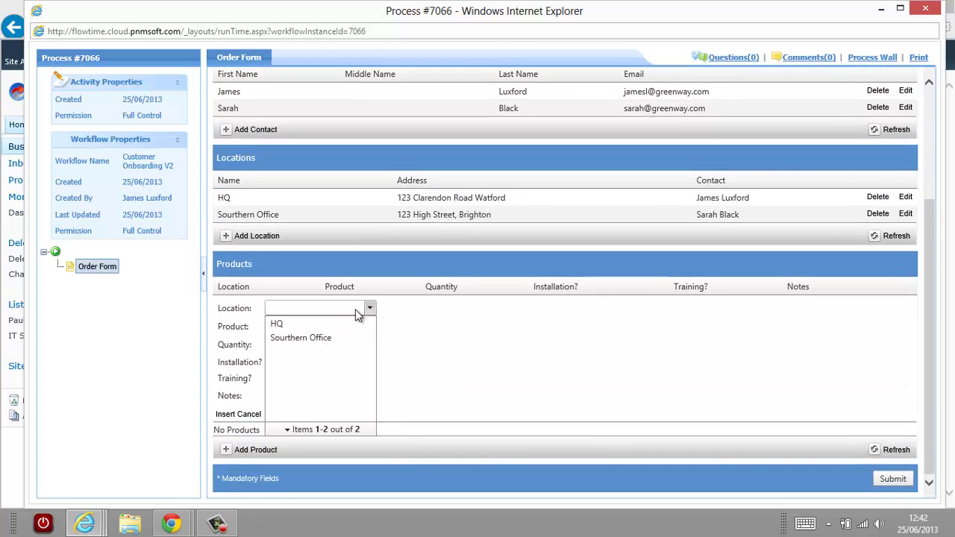
pyautogui.click(276, 322)
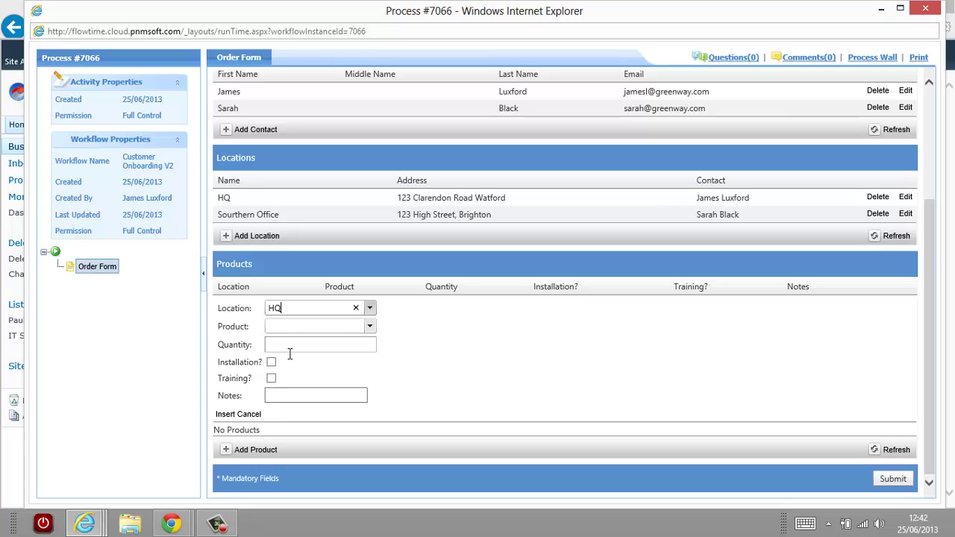
pyautogui.click(370, 327)
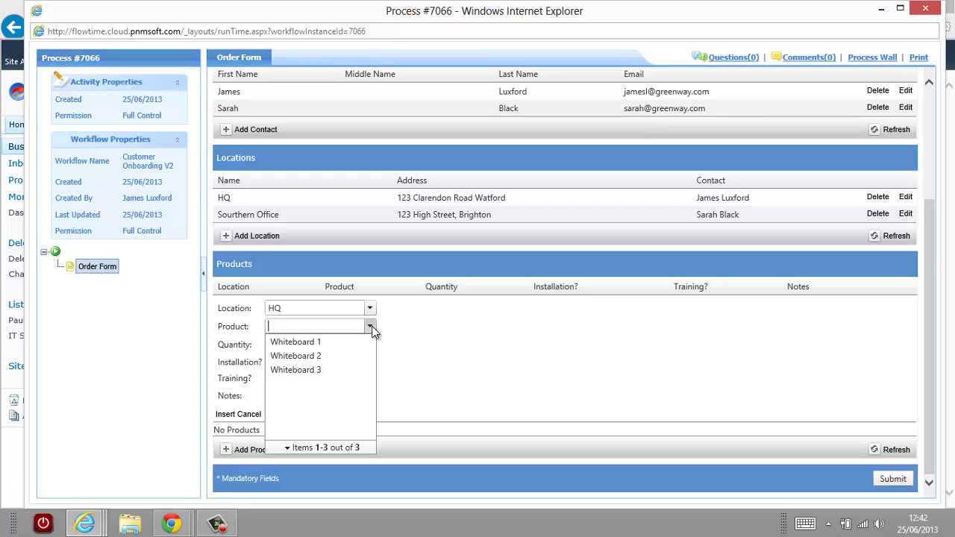
pyautogui.click(311, 343)
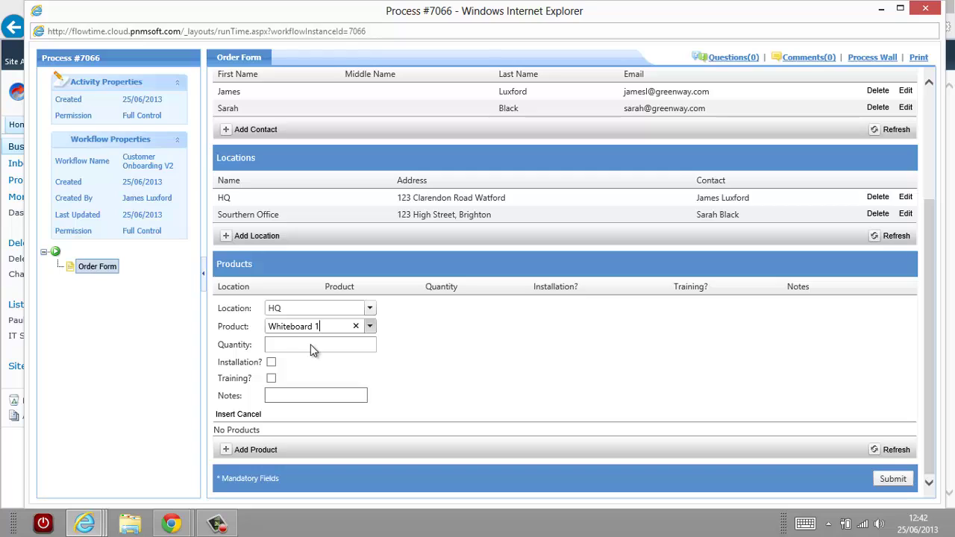
pyautogui.click(311, 344)
pyautogui.write('2')
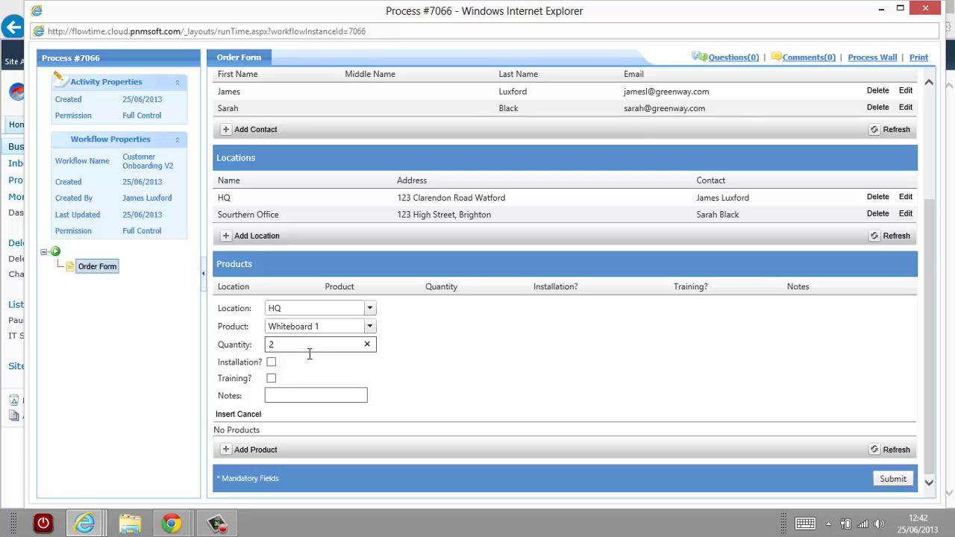
pyautogui.click(271, 363)
pyautogui.click(225, 415)
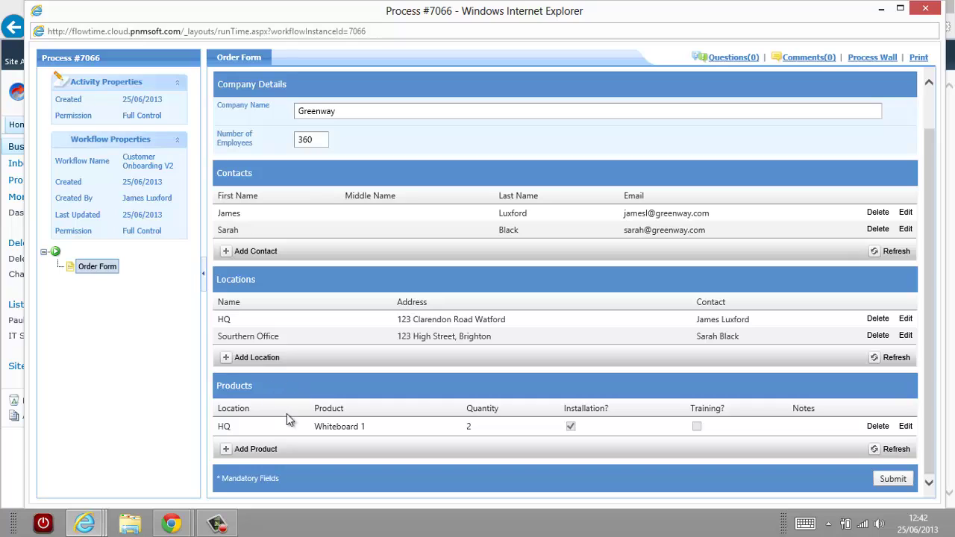
# Draft a Southern Office Whiteboard 2 line with training, then restart it with blank fields.
pyautogui.click(250, 452)
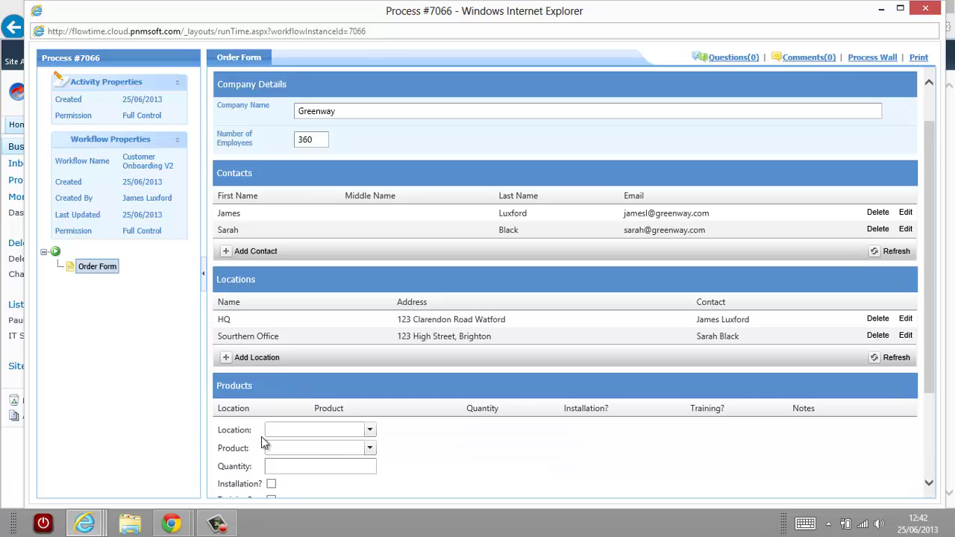
pyautogui.click(368, 428)
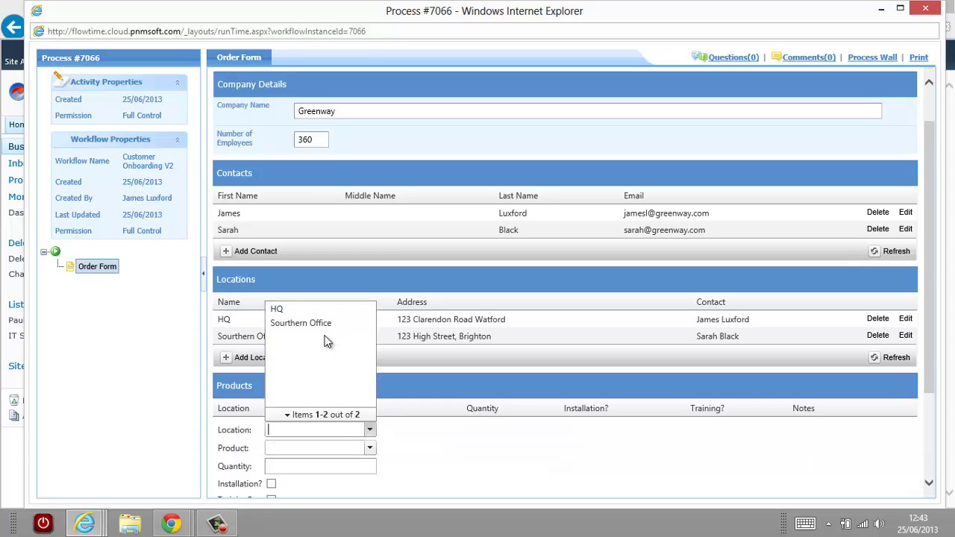
pyautogui.click(294, 322)
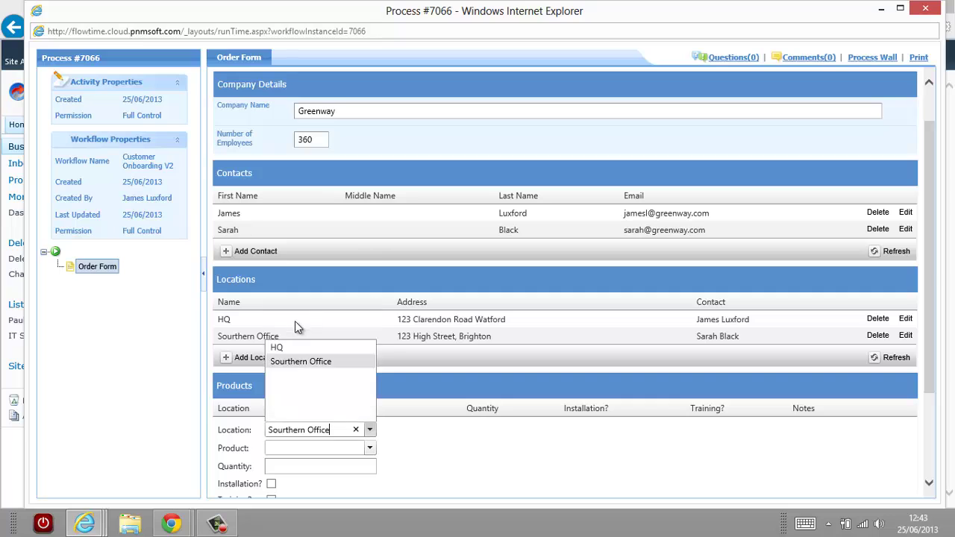
pyautogui.click(370, 448)
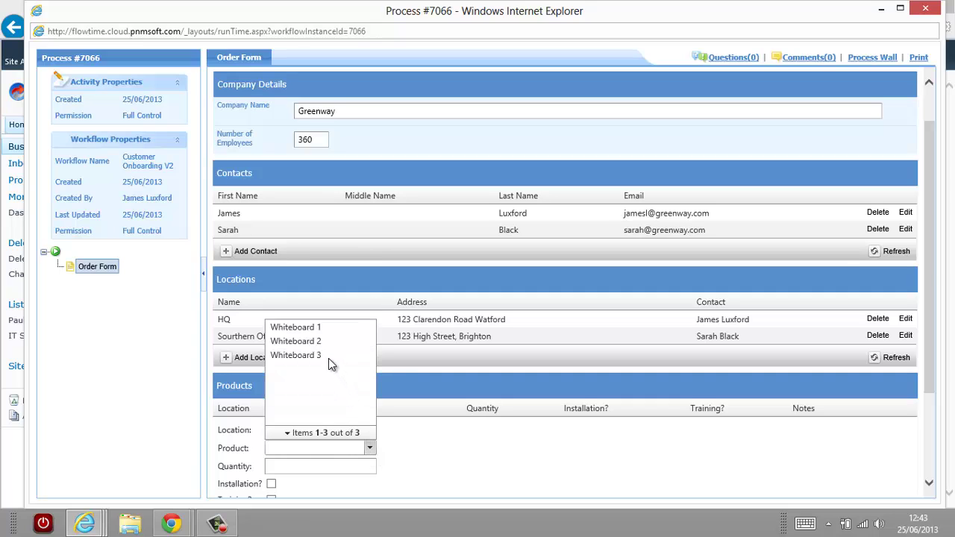
pyautogui.click(314, 342)
pyautogui.click(304, 464)
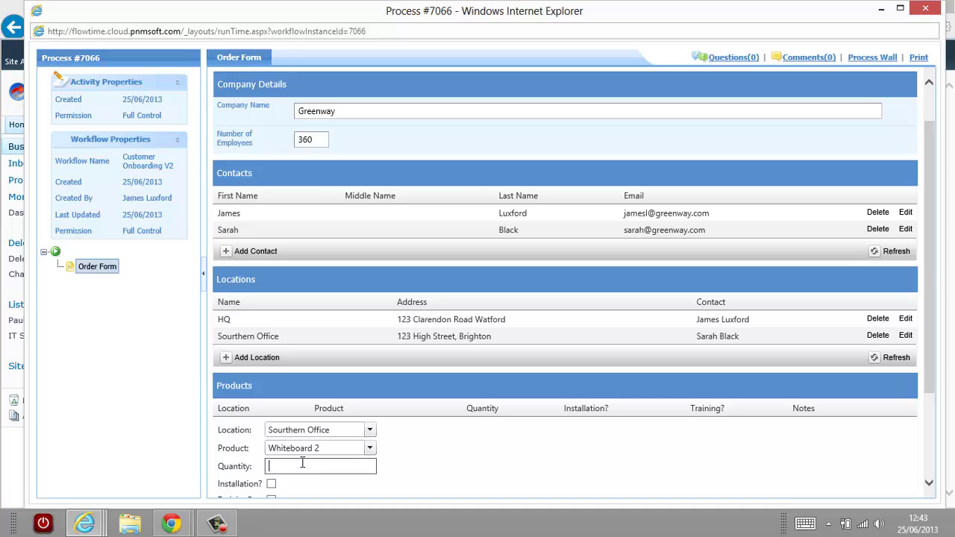
pyautogui.write('2')
pyautogui.scroll(-2, 307, 463)
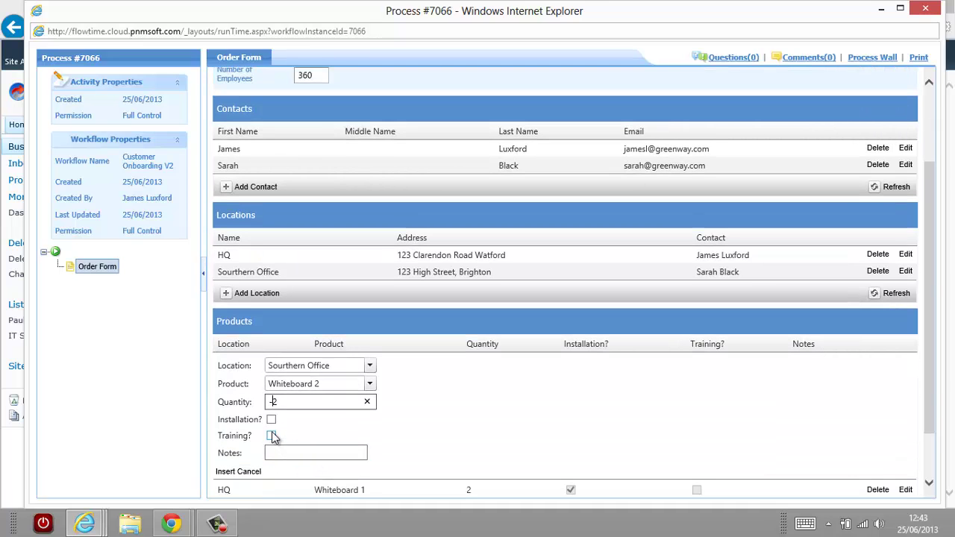
pyautogui.click(271, 437)
pyautogui.scroll(-2, 437, 415)
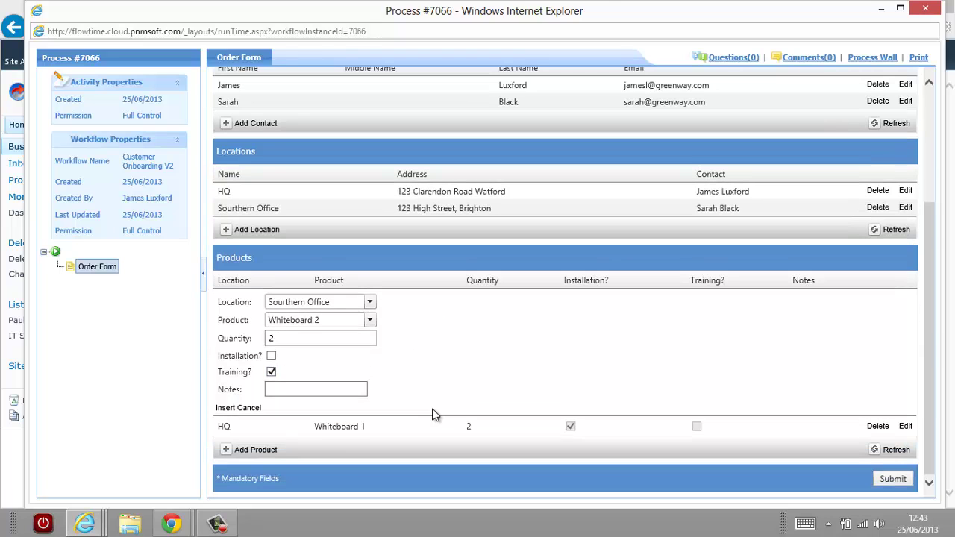
pyautogui.click(256, 450)
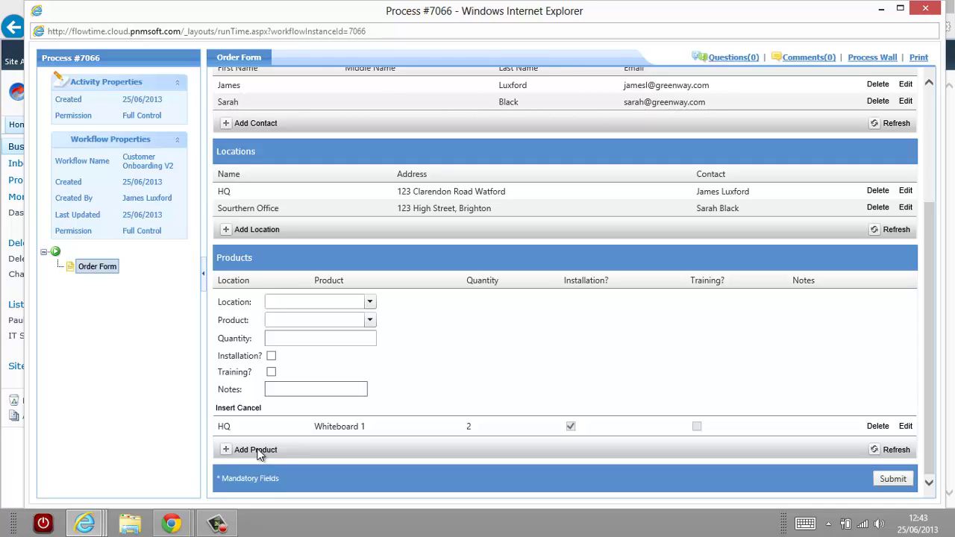
# Insert the Southern Office line: Whiteboard 2, quantity 1, with Training ticked.
pyautogui.click(370, 302)
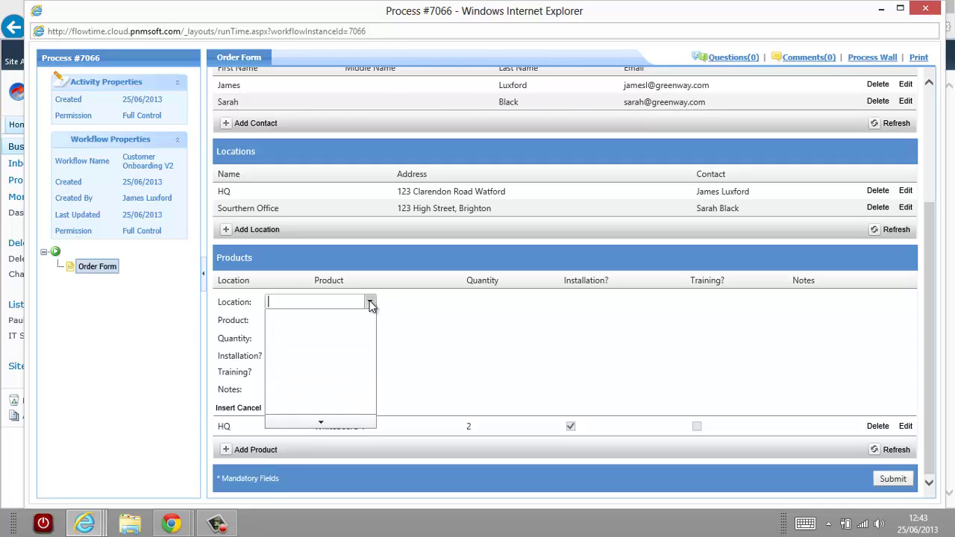
pyautogui.click(306, 332)
pyautogui.click(286, 321)
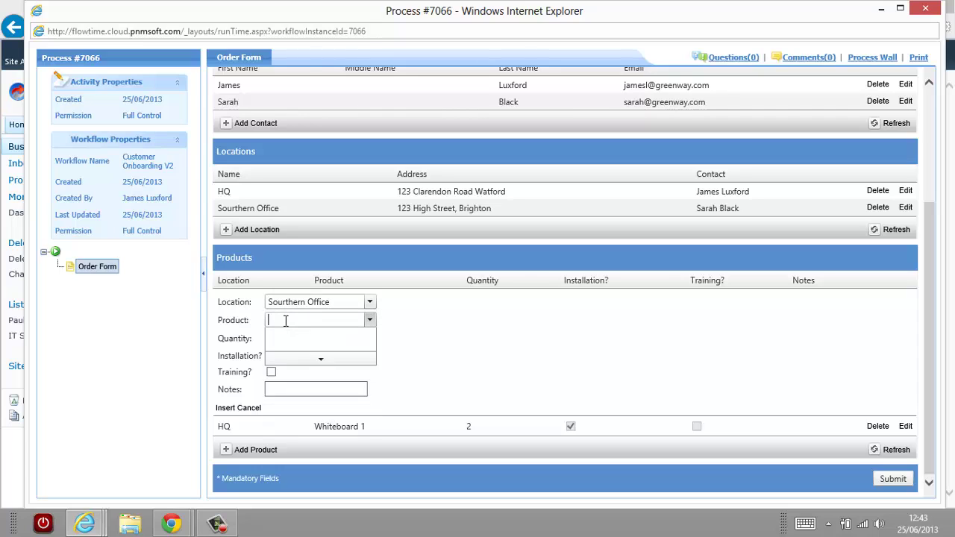
pyautogui.click(293, 348)
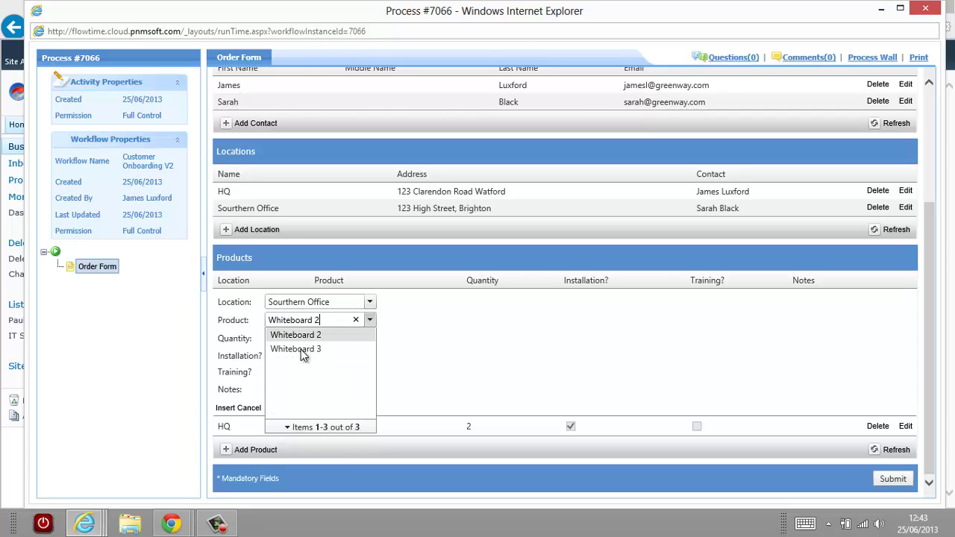
pyautogui.click(295, 338)
pyautogui.write('1')
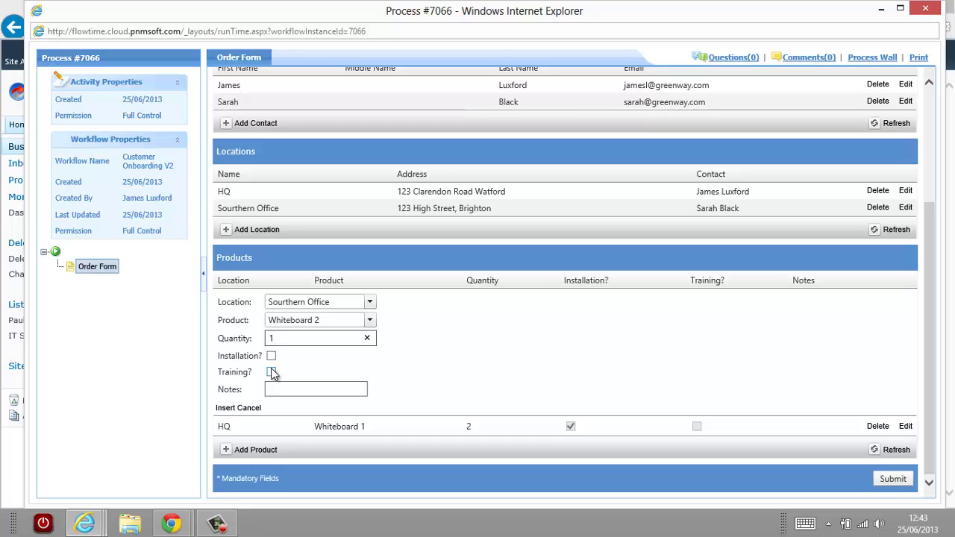
pyautogui.click(271, 372)
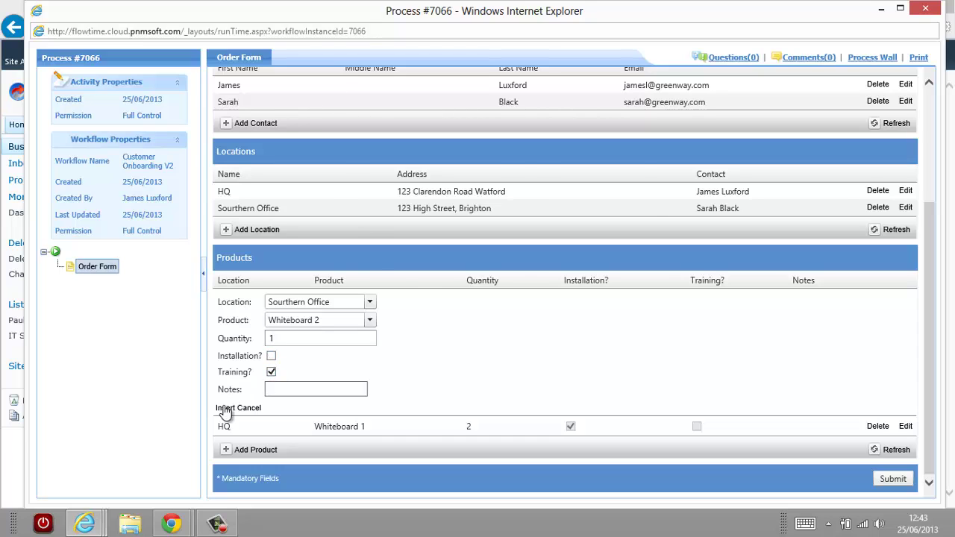
pyautogui.click(225, 408)
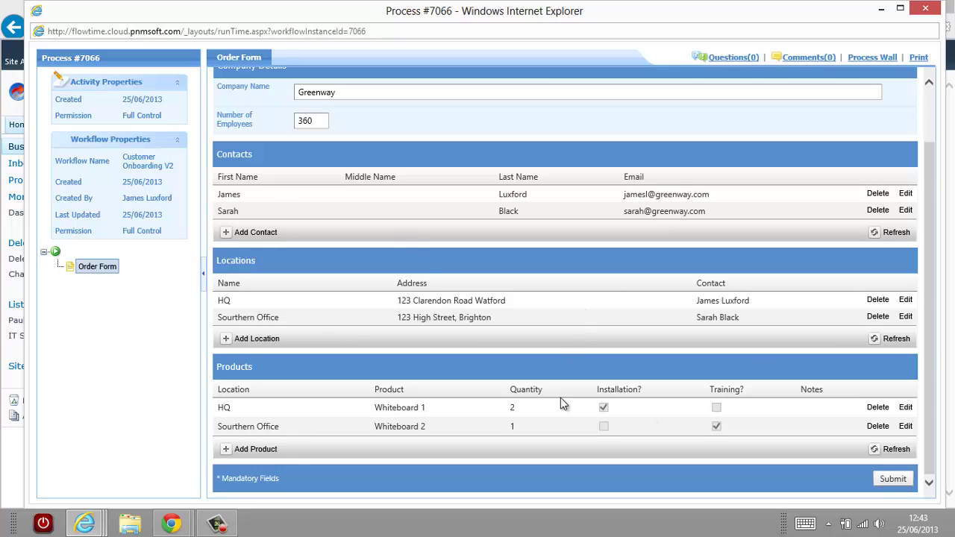
# Submit the order form and enter the purchase order number on the acknowledgement step.
pyautogui.click(895, 486)
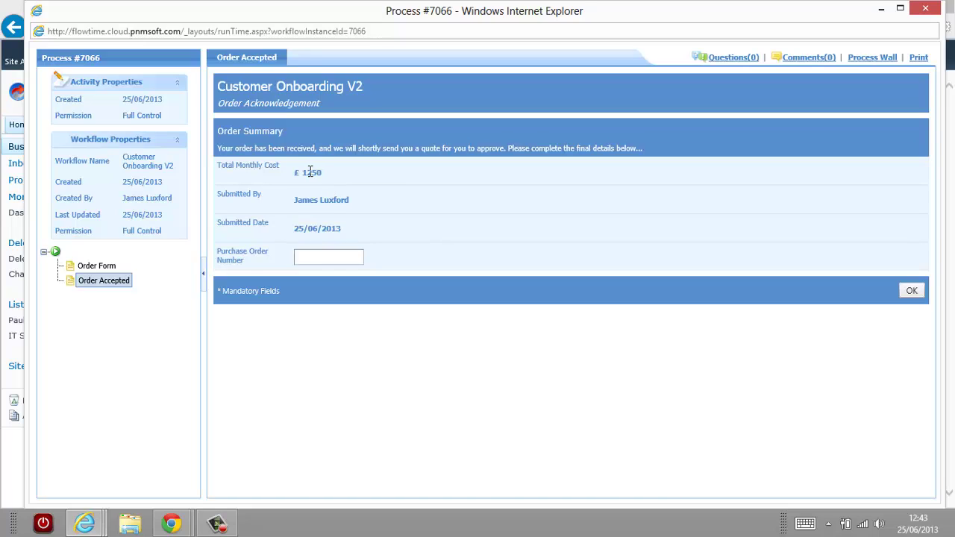
pyautogui.click(319, 259)
pyautogui.write('1234')
# Confirm the purchase order, decline AutoComplete saving, and close the Process #7066 window.
pyautogui.click(915, 294)
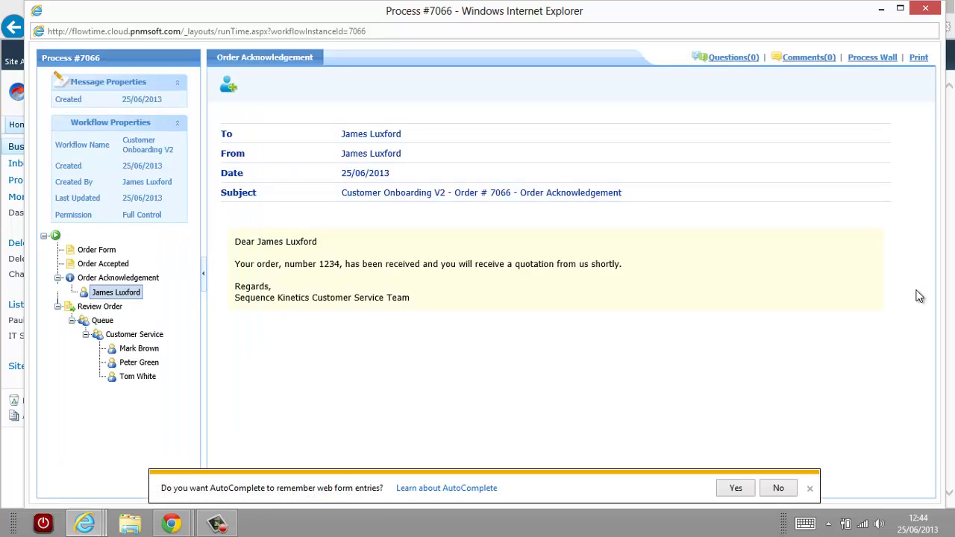
pyautogui.click(779, 490)
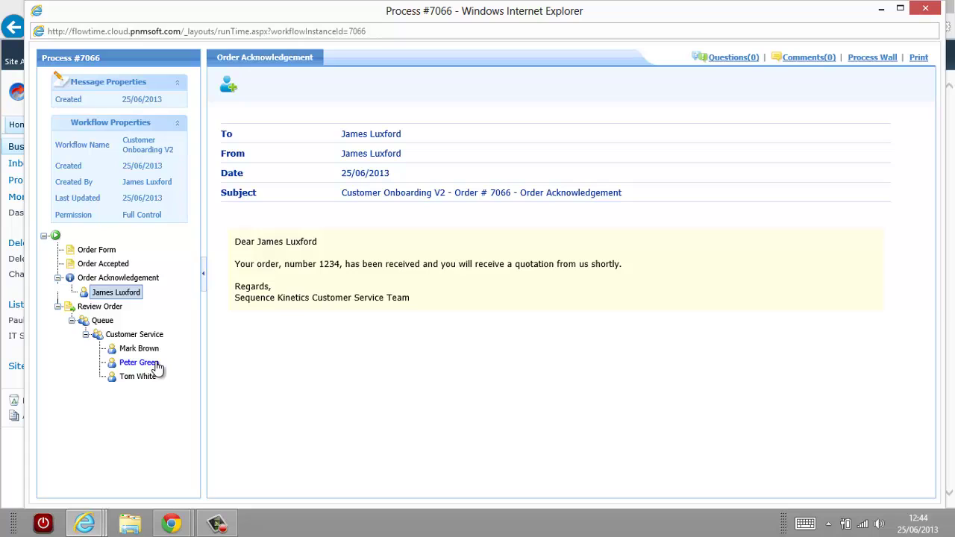
pyautogui.click(927, 12)
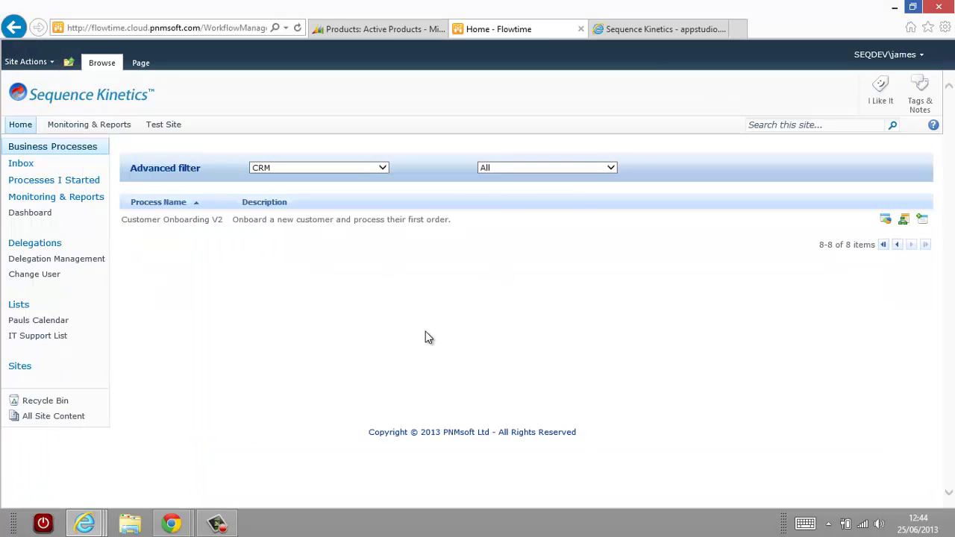
# Choose View Status for process 7066 in the Processes I Started list.
pyautogui.click(74, 188)
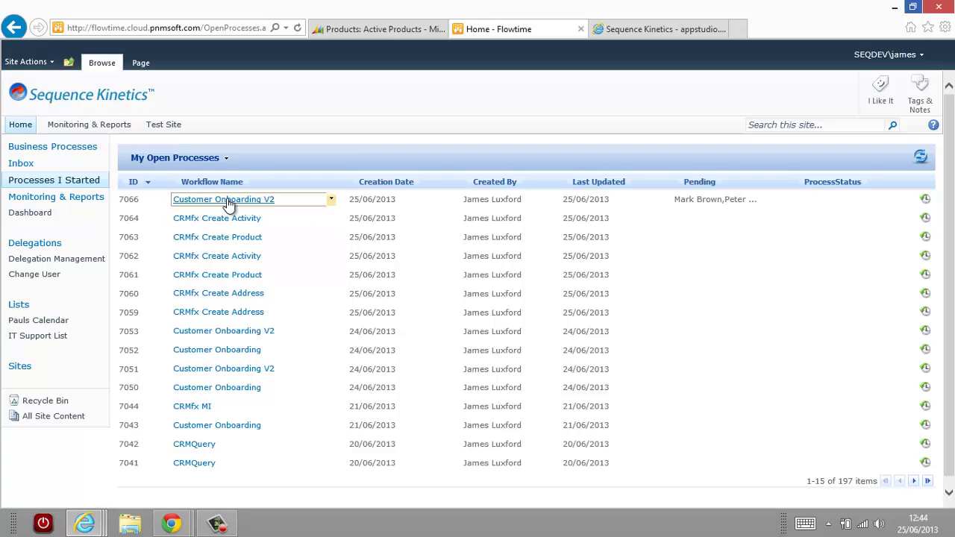
pyautogui.click(331, 200)
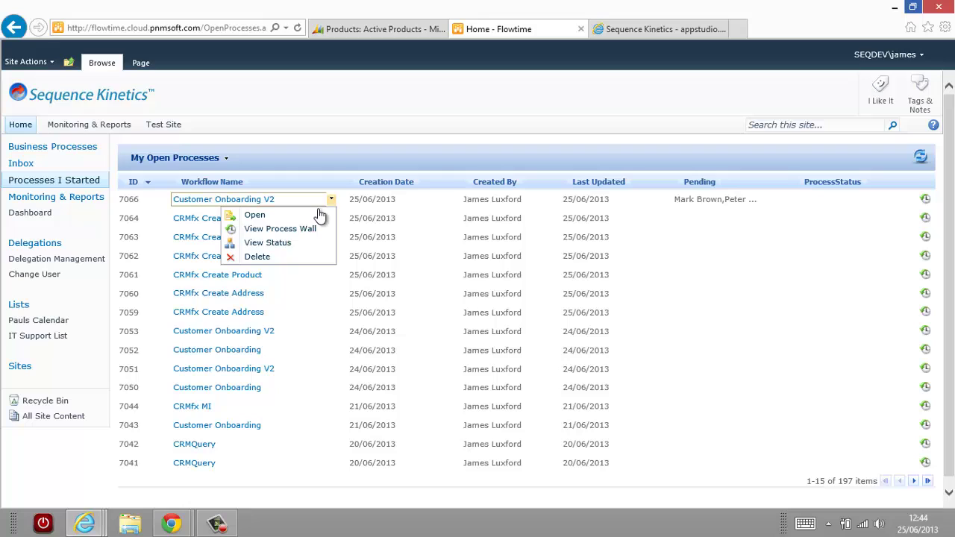
pyautogui.click(276, 244)
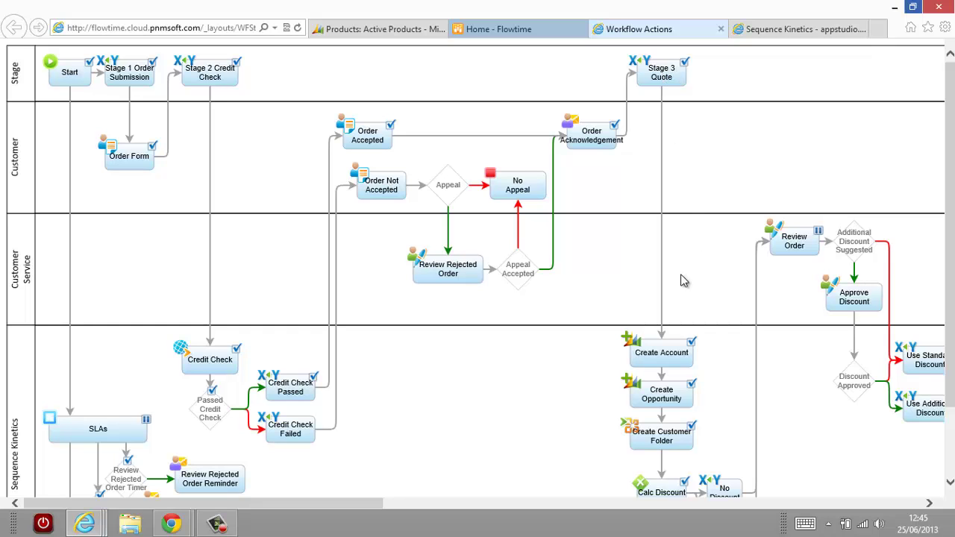
# Scroll the order 7066 workflow diagram down to the Create Account and Calc Discount nodes.
pyautogui.scroll(-1, 667, 343)
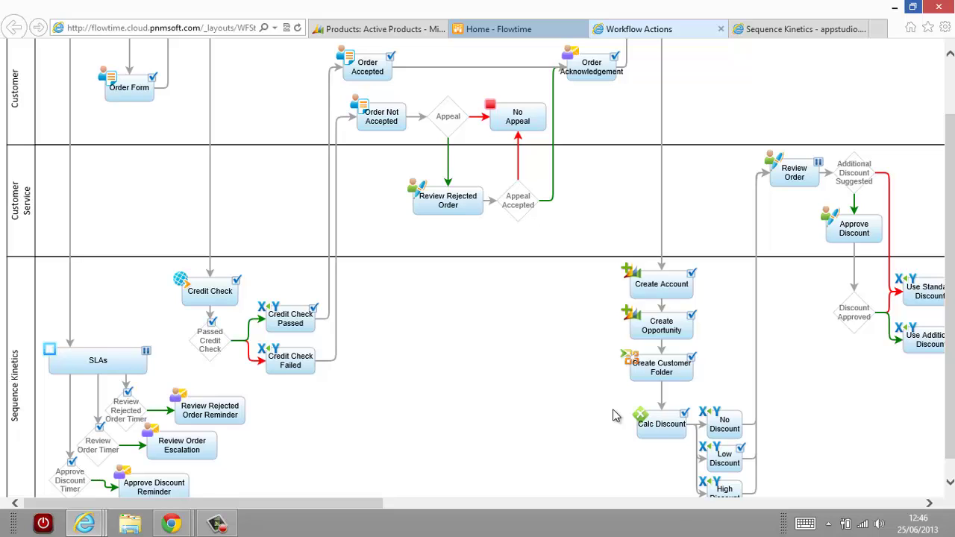
pyautogui.scroll(-1, 634, 445)
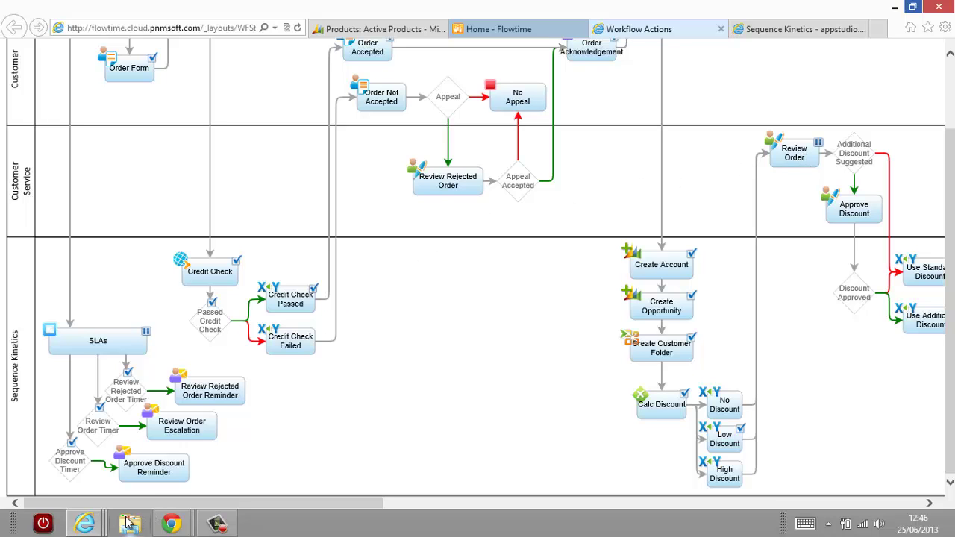
# In CRM, check the Accounts list for Greenway and list the open opportunities.
pyautogui.moveTo(84, 524)
pyautogui.click(92, 480)
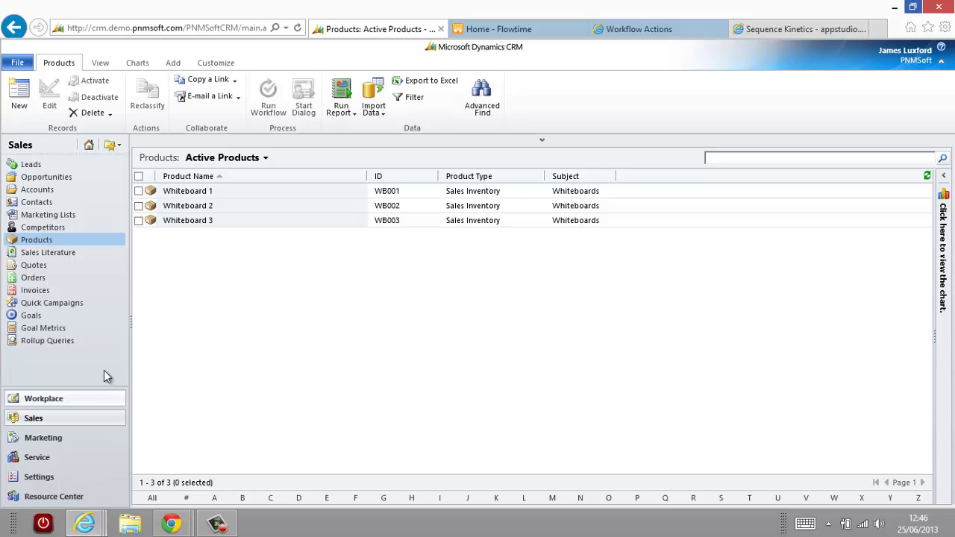
pyautogui.click(37, 190)
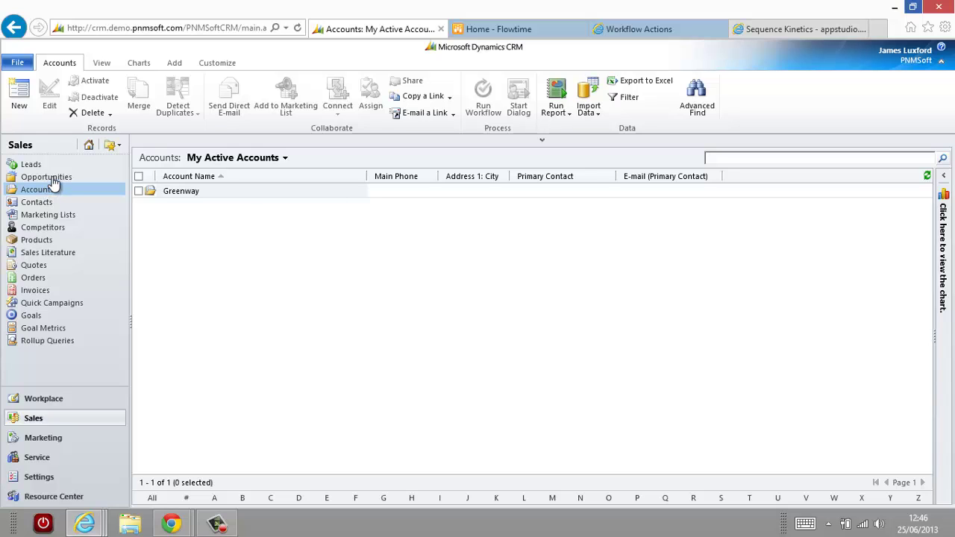
pyautogui.click(52, 179)
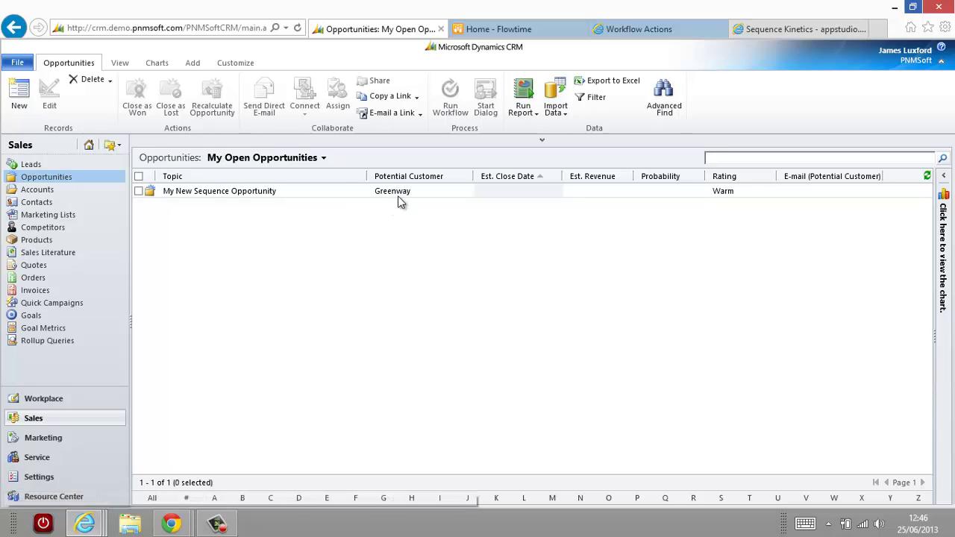
# Review the My New Sequence Opportunity record, close it, and return to the Flowtime inbox.
pyautogui.click(265, 195)
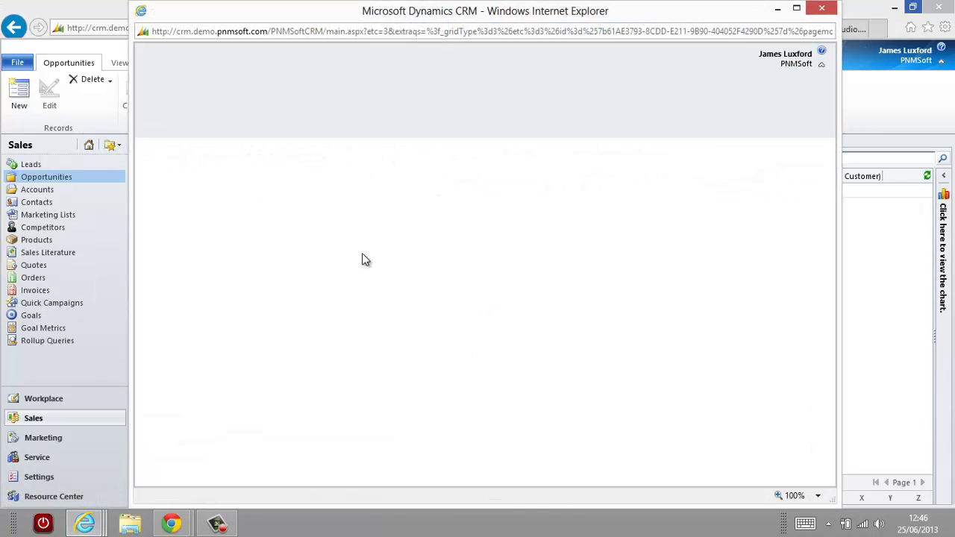
pyautogui.scroll(-1, 569, 327)
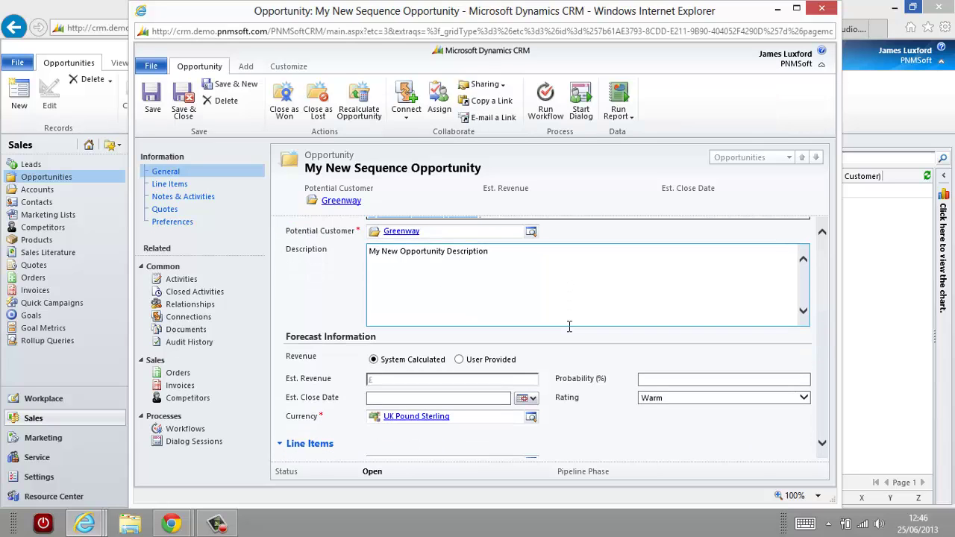
pyautogui.scroll(-5, 569, 326)
pyautogui.click(401, 367)
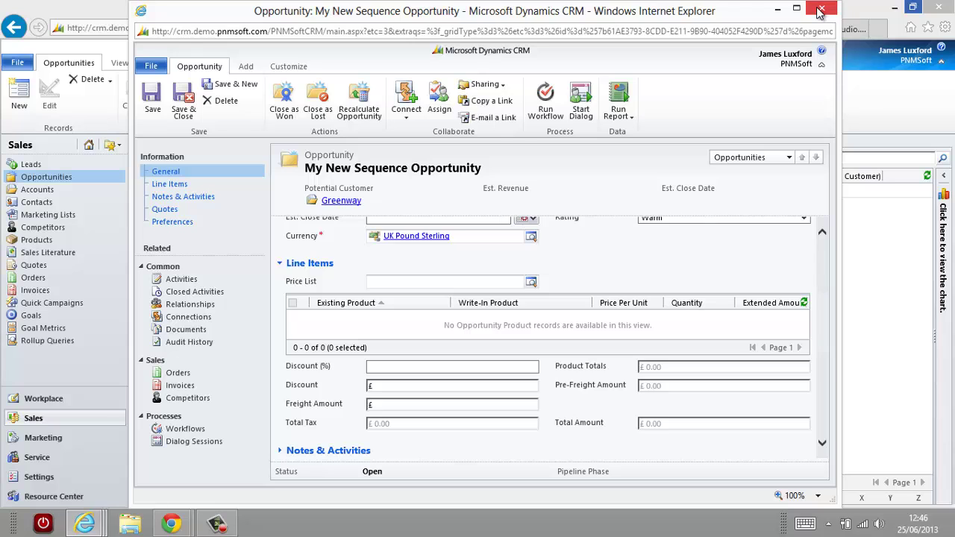
pyautogui.click(820, 9)
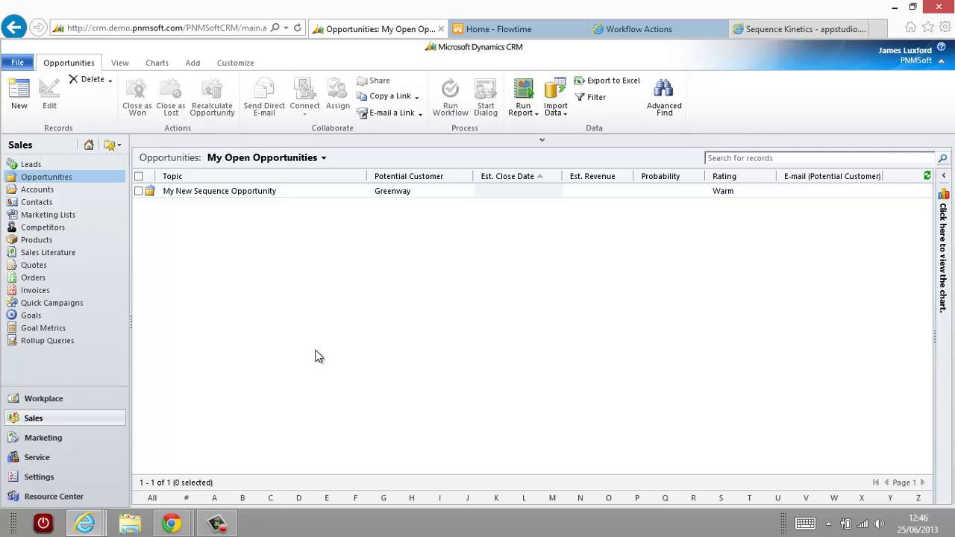
pyautogui.click(177, 527)
pyautogui.click(231, 463)
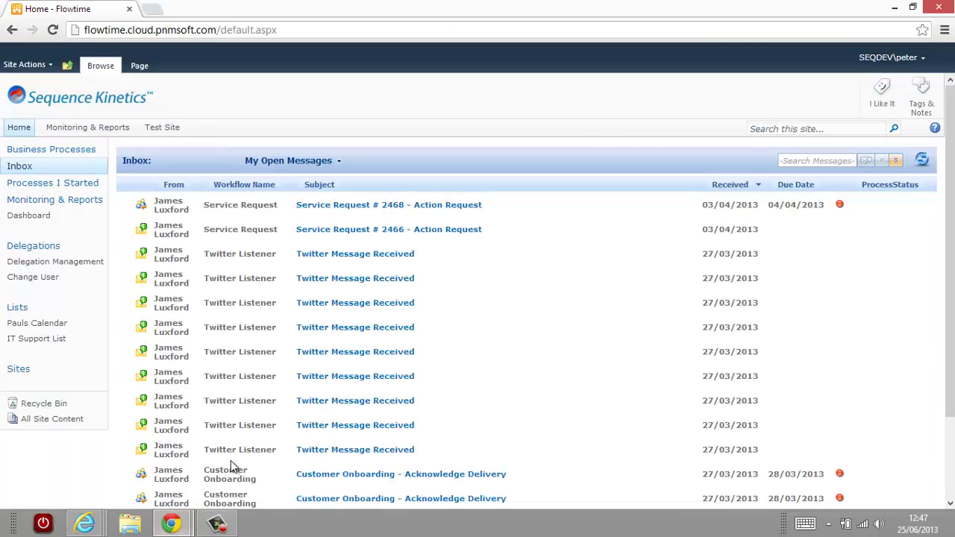
# Refresh the inbox and open the Review Order task for order 7066.
pyautogui.click(924, 163)
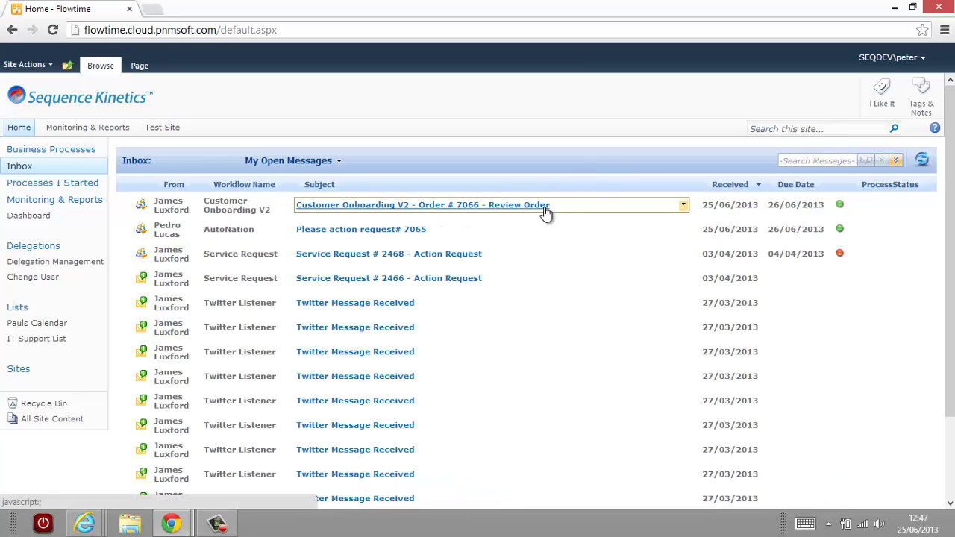
pyautogui.click(684, 206)
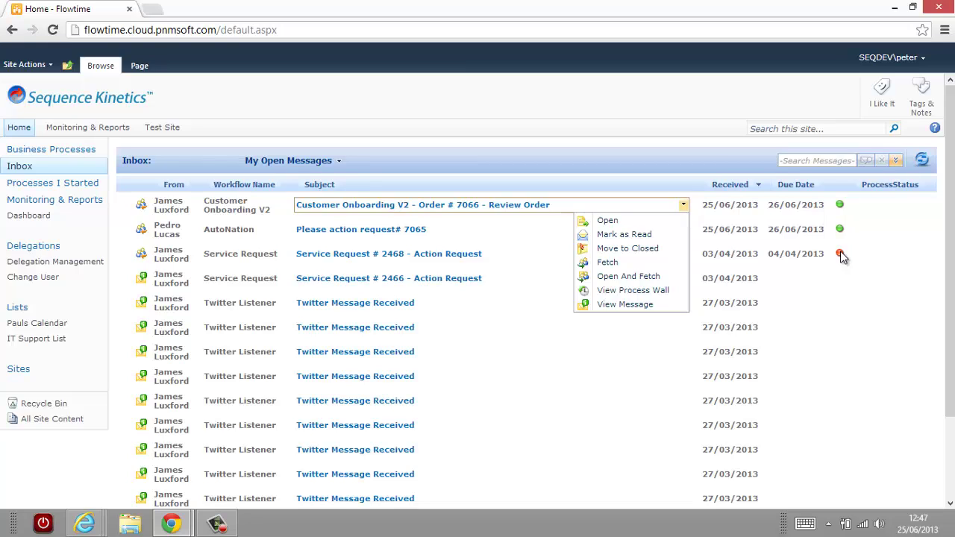
pyautogui.click(614, 221)
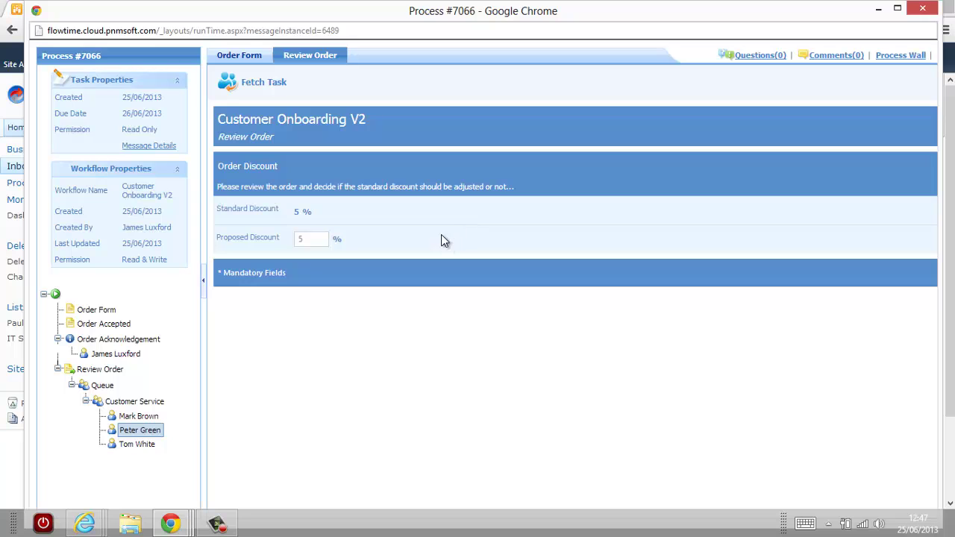
pyautogui.click(239, 59)
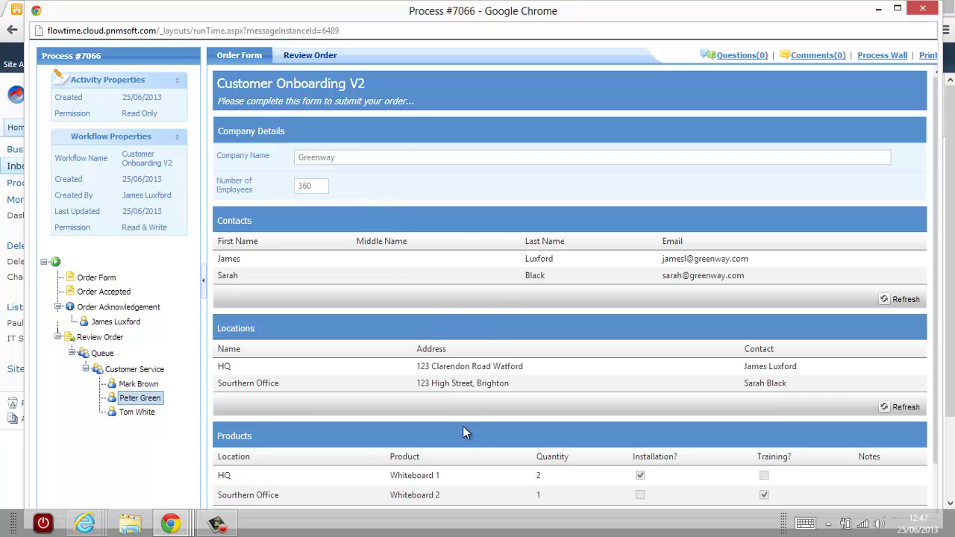
pyautogui.click(306, 60)
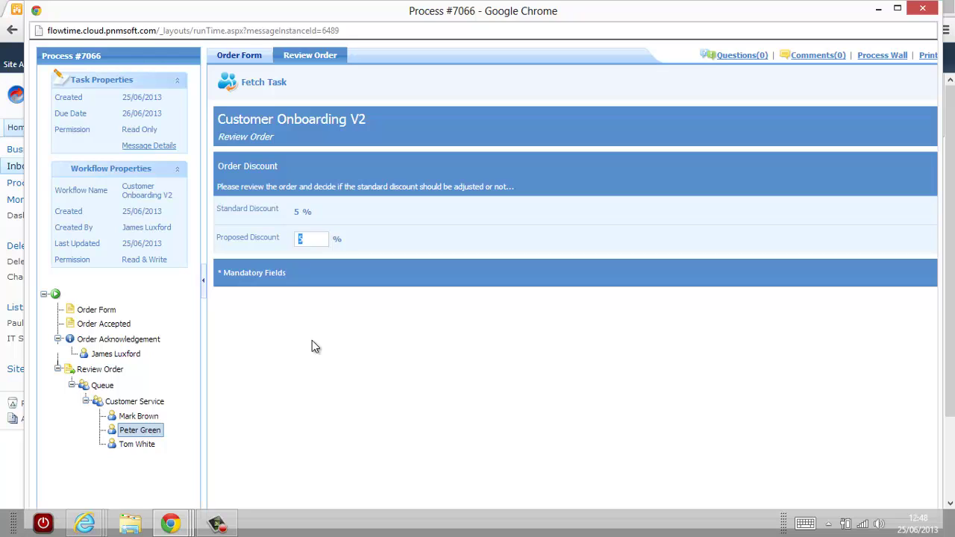
# Fetch the Review Order task, change Proposed Discount to 8, submit it and close the window.
pyautogui.click(274, 83)
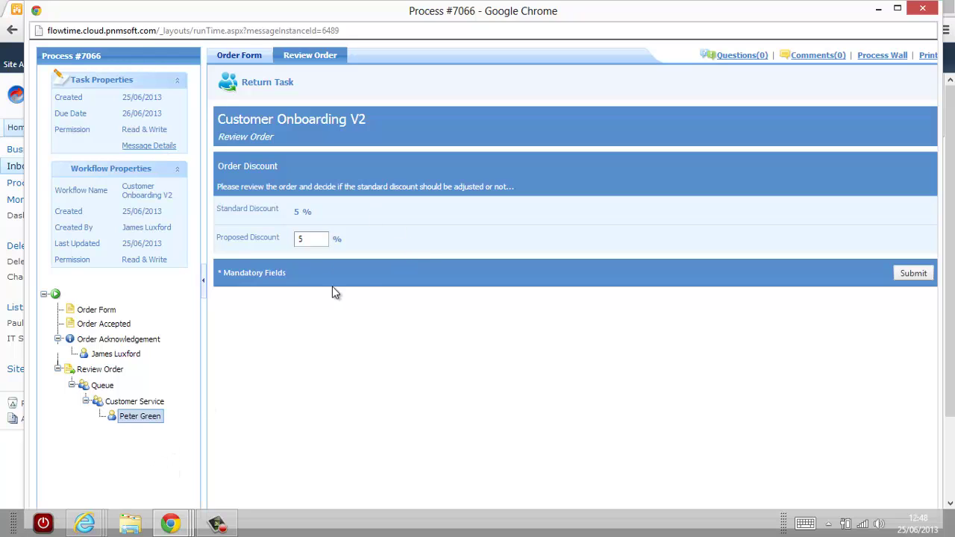
pyautogui.doubleClick(306, 239)
pyautogui.write('8')
pyautogui.click(912, 275)
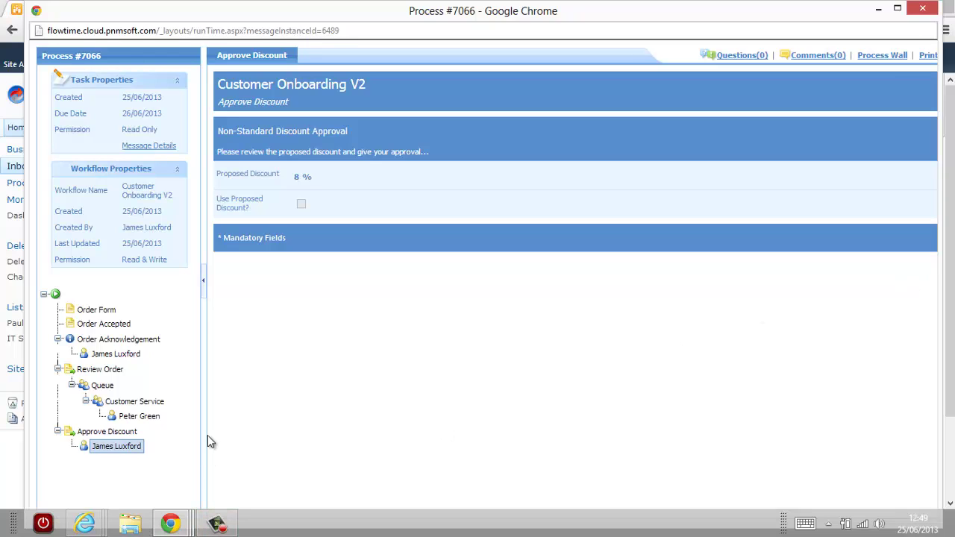
pyautogui.click(920, 14)
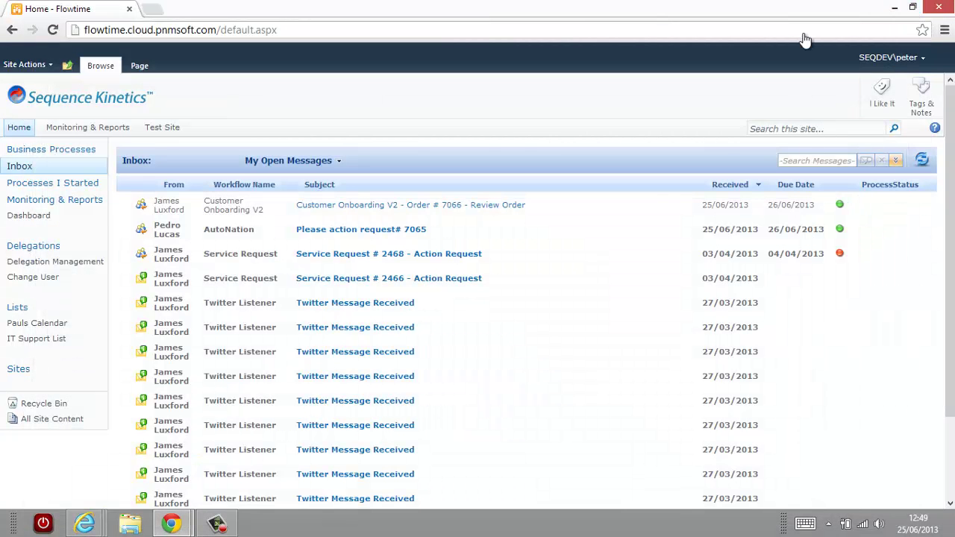
# Display the Flowtime inbox with the order 7066 Approve Discount message, then minimize the mobile demo.
pyautogui.click(895, 9)
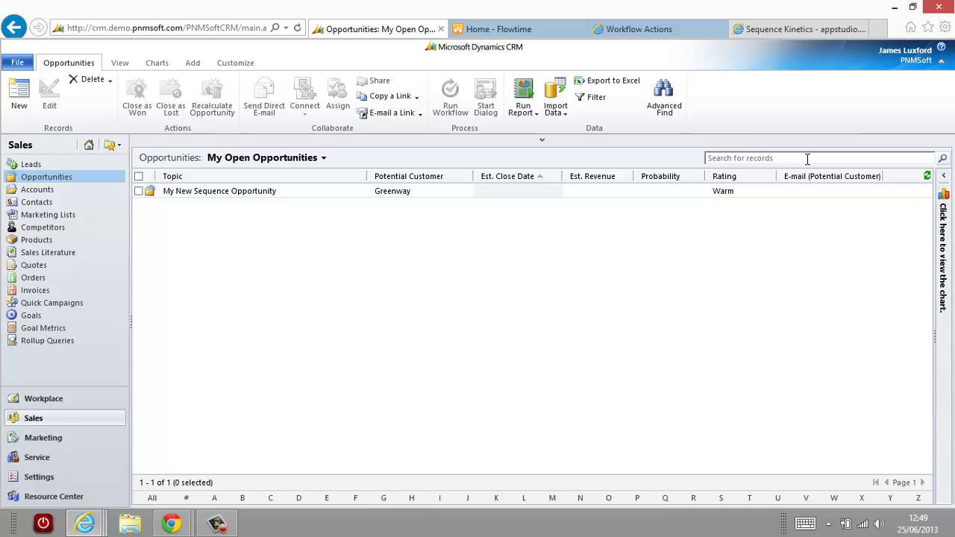
pyautogui.click(529, 33)
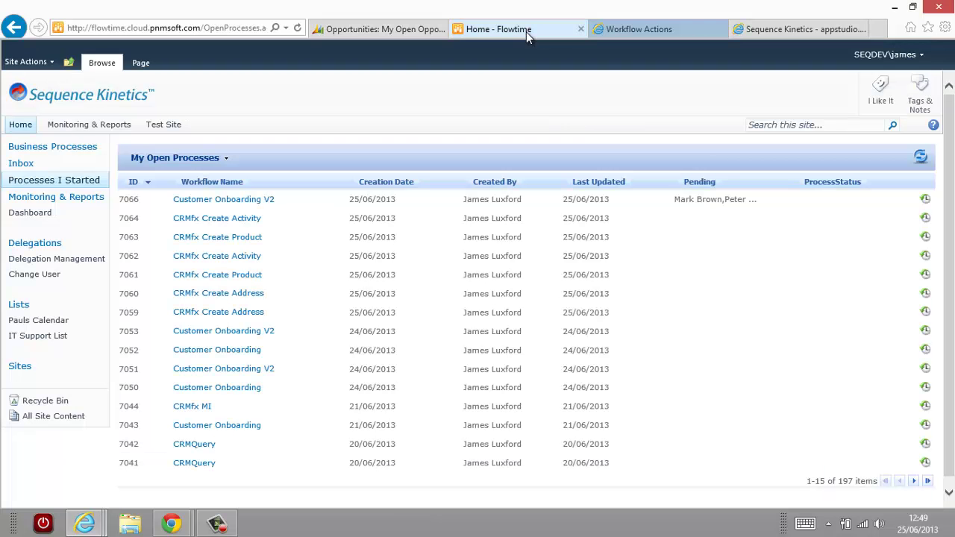
pyautogui.click(27, 164)
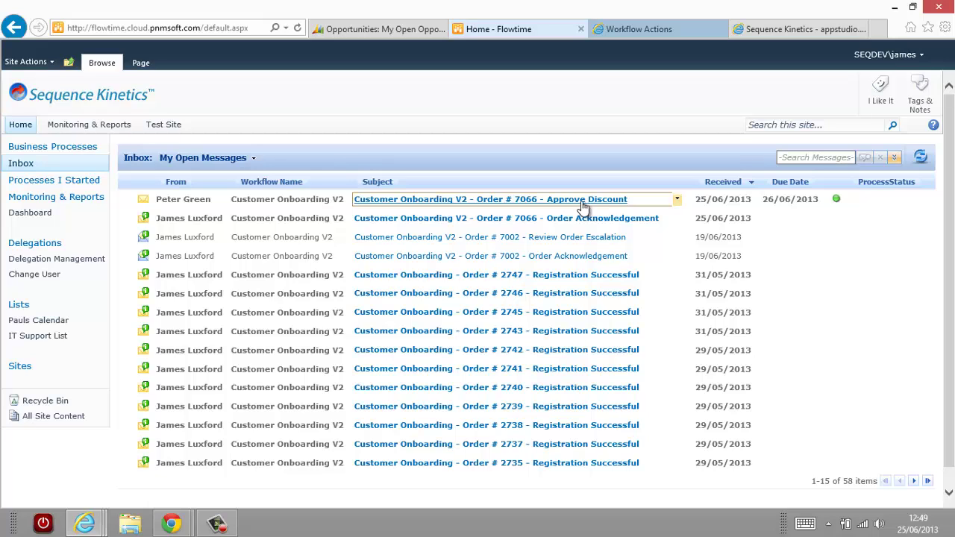
pyautogui.moveTo(177, 527)
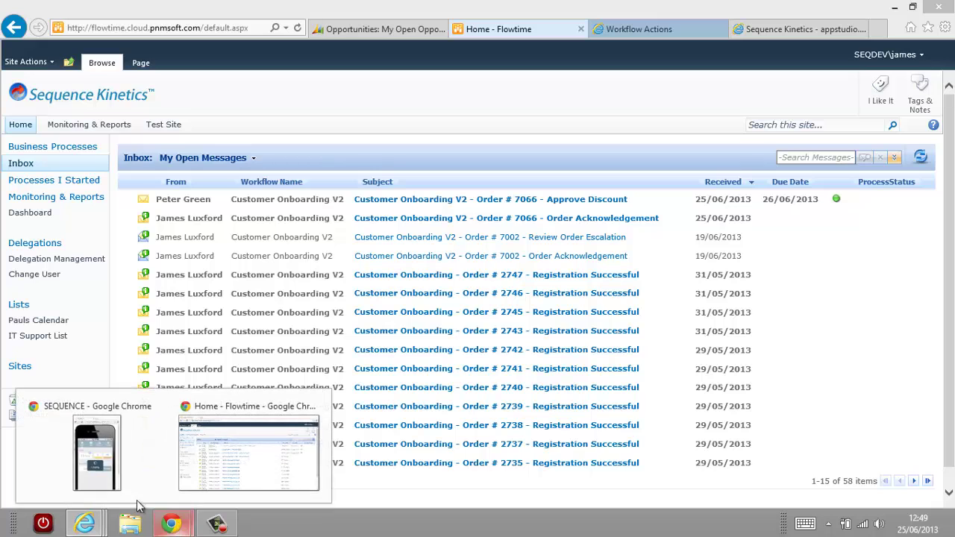
pyautogui.click(104, 470)
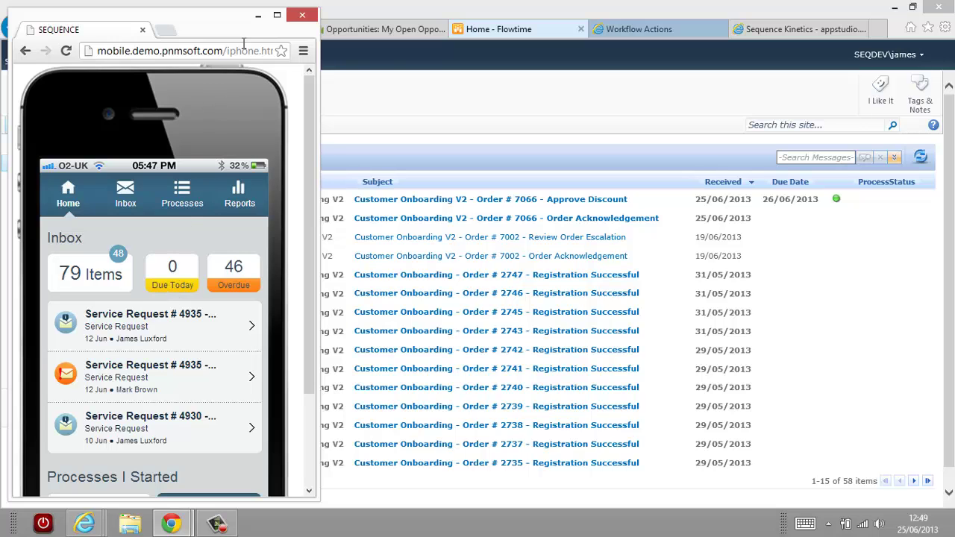
pyautogui.click(258, 16)
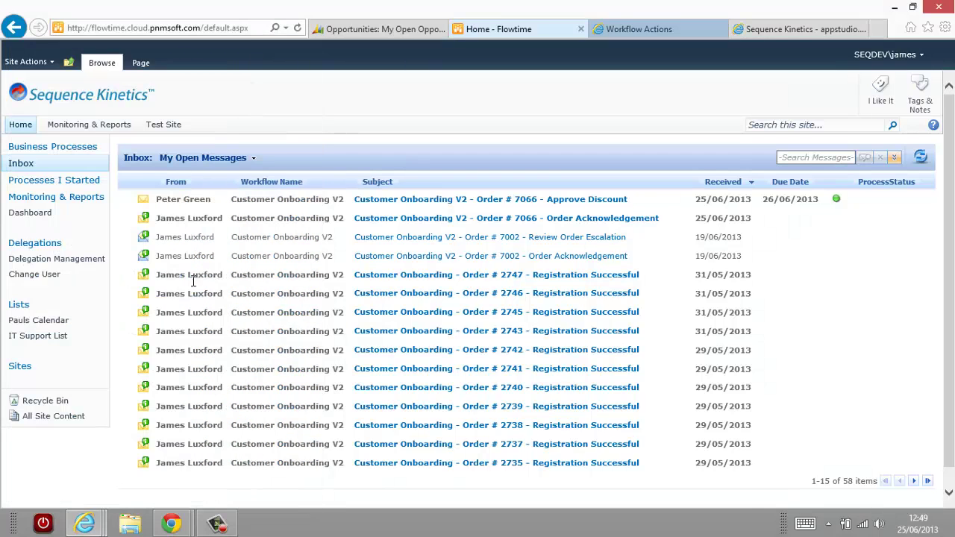
pyautogui.moveTo(2, 536)
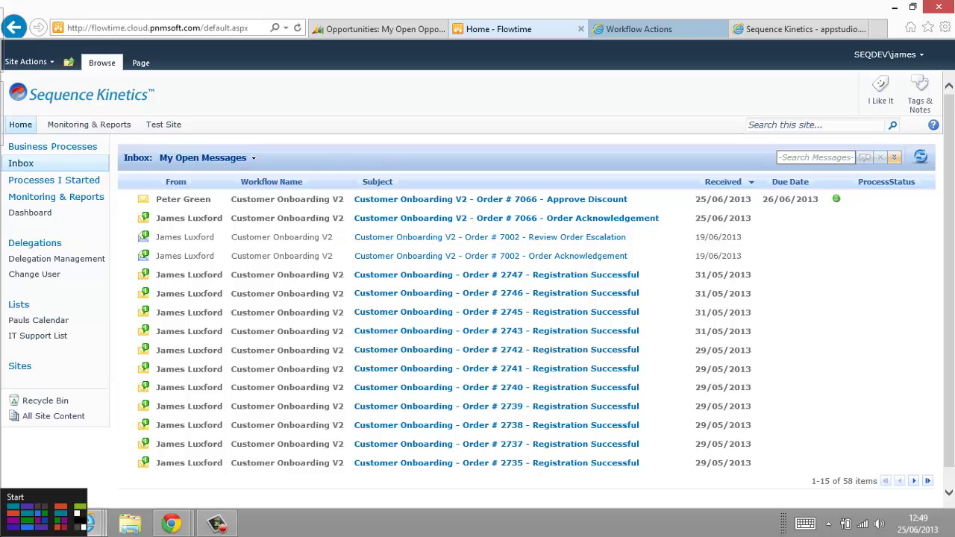
# Open the order 7066 approval email in Windows 8 Mail and approve the proposed 8% discount.
pyautogui.click(6, 531)
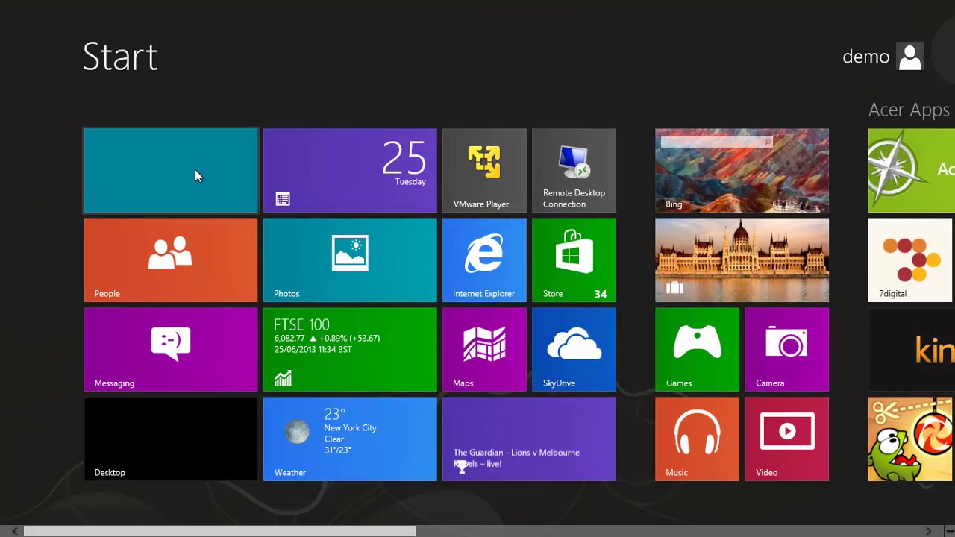
pyautogui.click(195, 175)
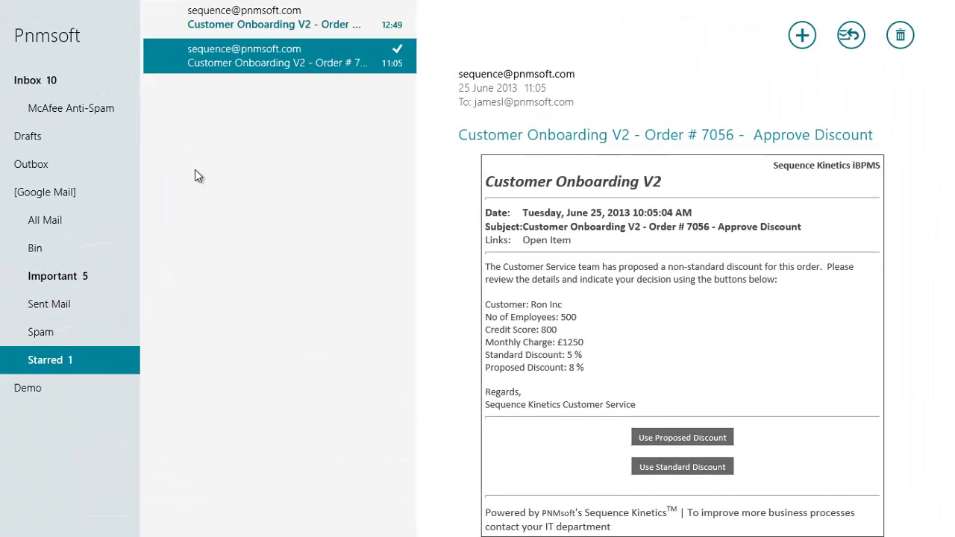
pyautogui.click(255, 21)
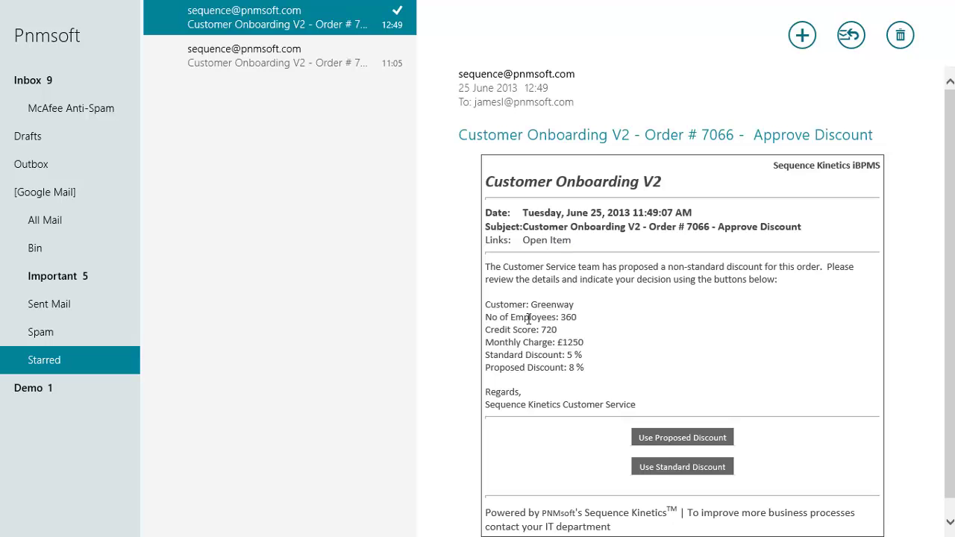
pyautogui.moveTo(514, 301); pyautogui.dragTo(606, 368)
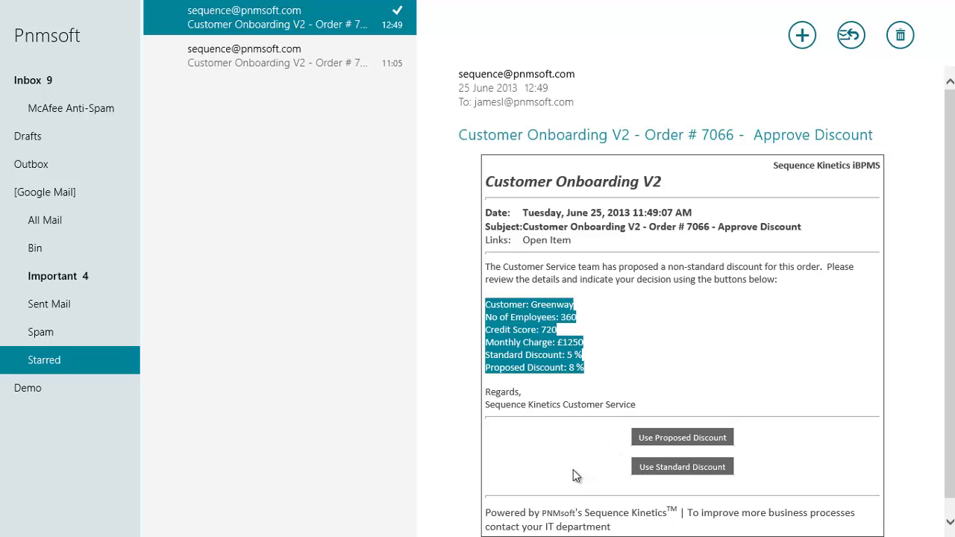
pyautogui.click(684, 438)
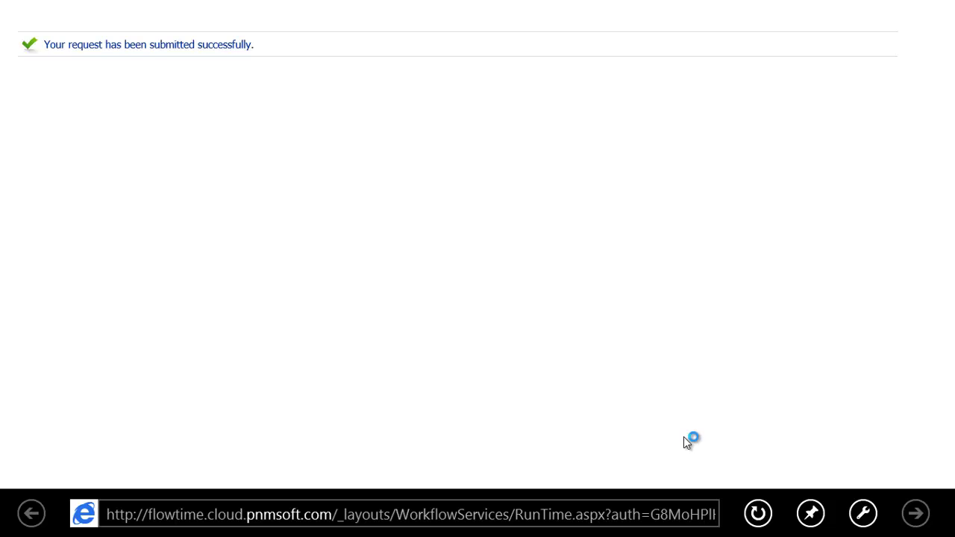
pyautogui.press('super')
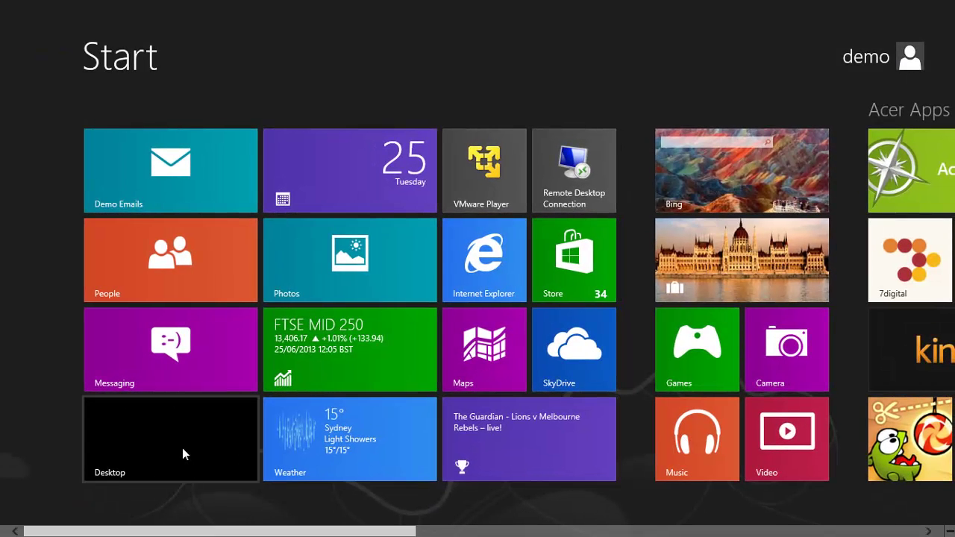
# Refresh the Workflow Actions diagram for order 7066 and scroll right to the quote and discount stages.
pyautogui.click(186, 437)
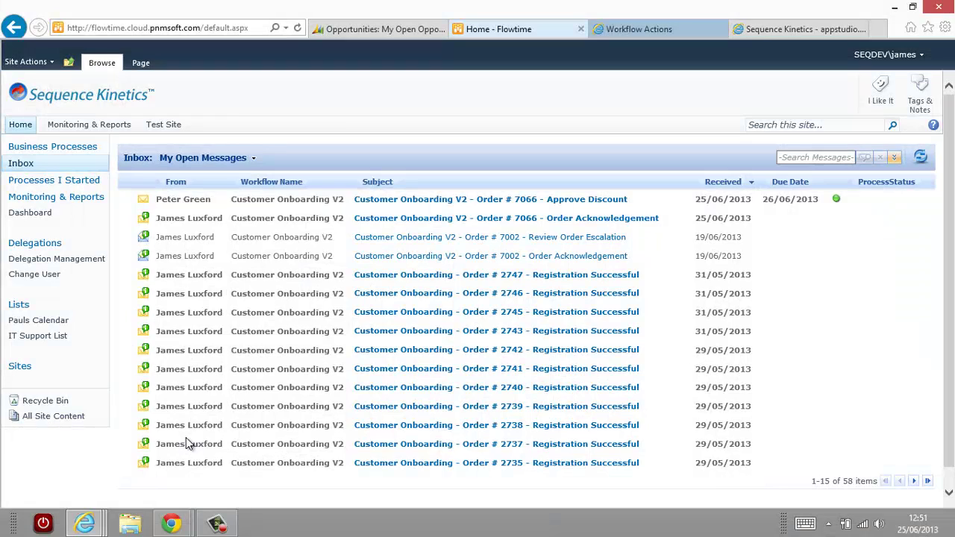
pyautogui.click(644, 31)
pyautogui.scroll(2, 565, 324)
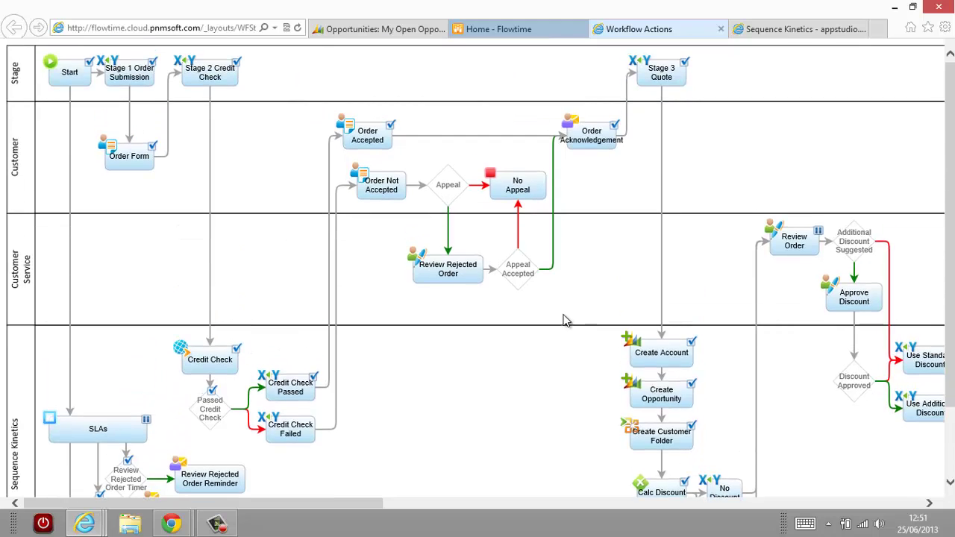
pyautogui.click(297, 27)
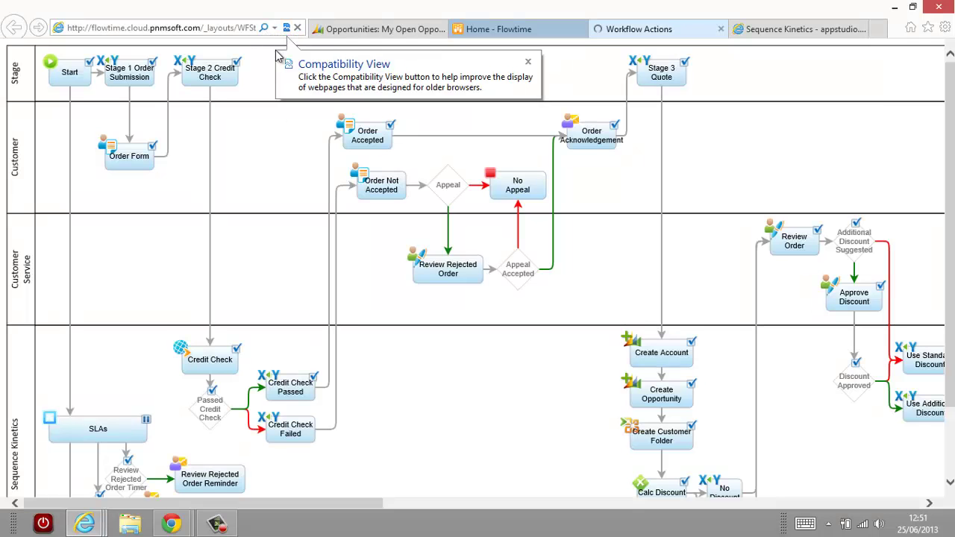
pyautogui.click(249, 28)
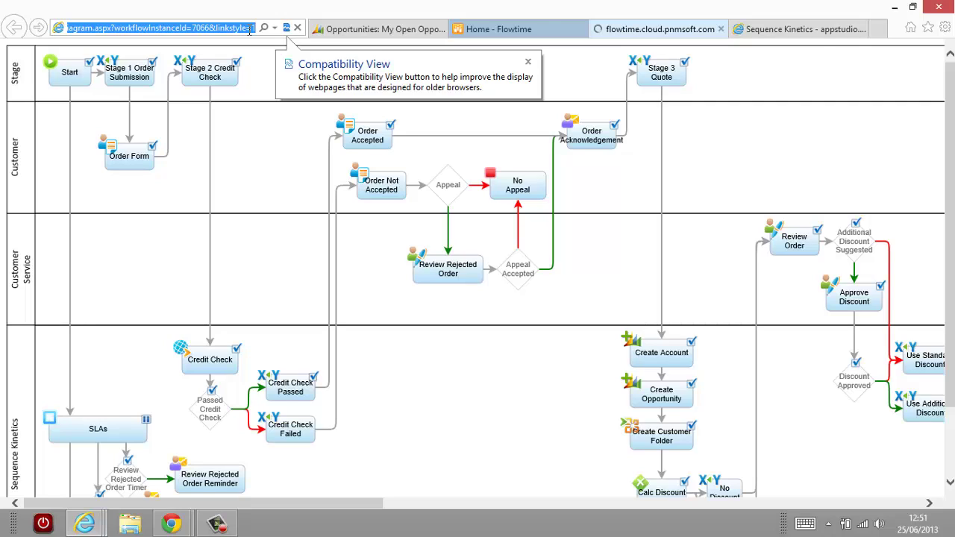
pyautogui.click(528, 63)
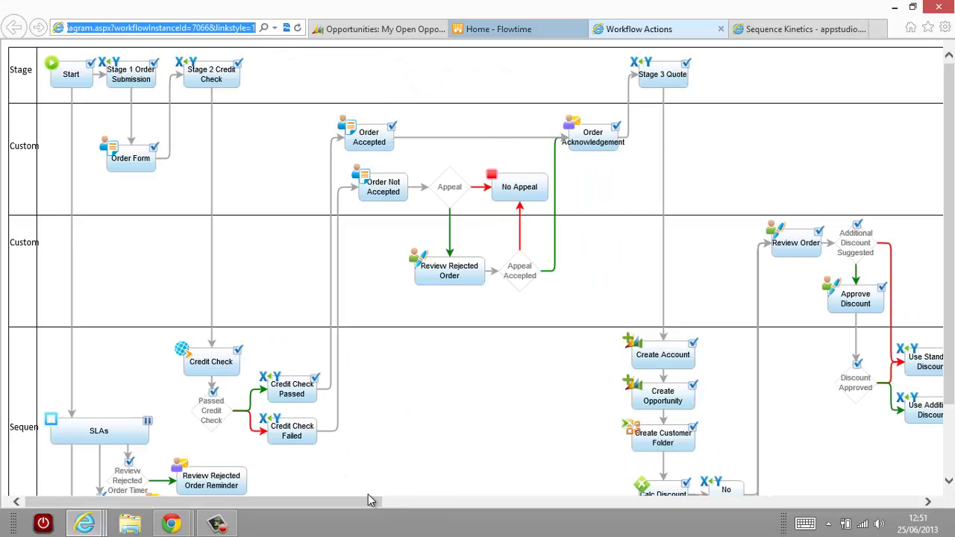
pyautogui.moveTo(368, 500); pyautogui.dragTo(575, 505)
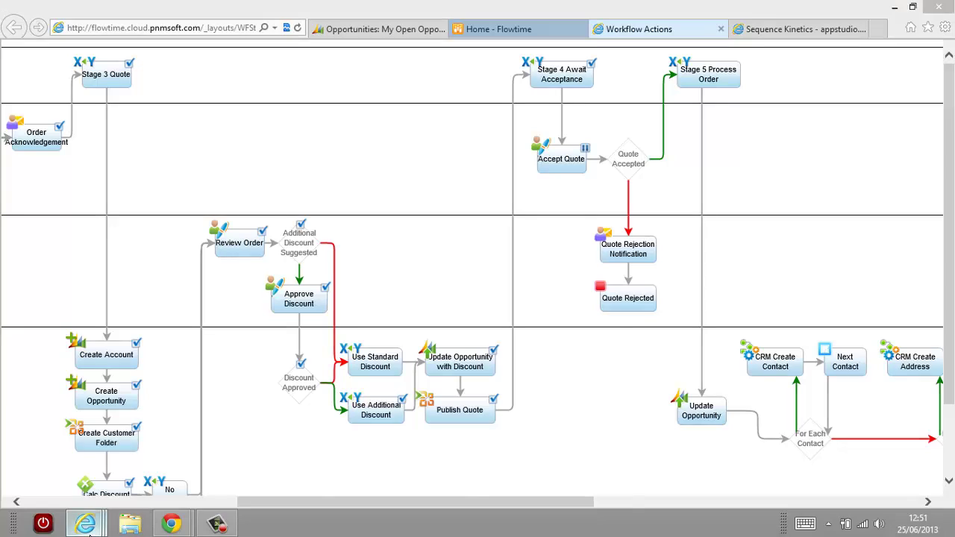
# Open Greenway's My New Sequence Opportunity and scroll to its 8.00 Discount (%) line items.
pyautogui.moveTo(85, 523)
pyautogui.click(98, 486)
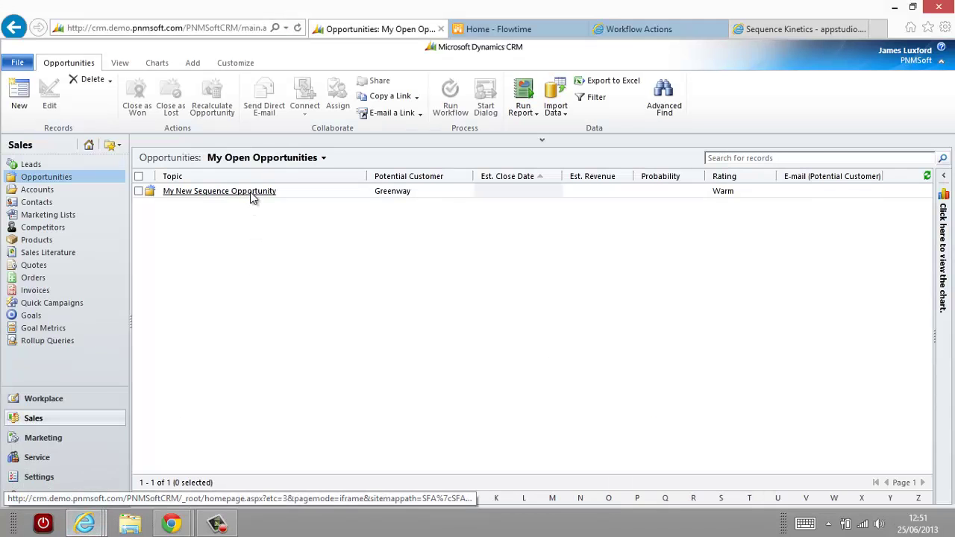
pyautogui.click(252, 196)
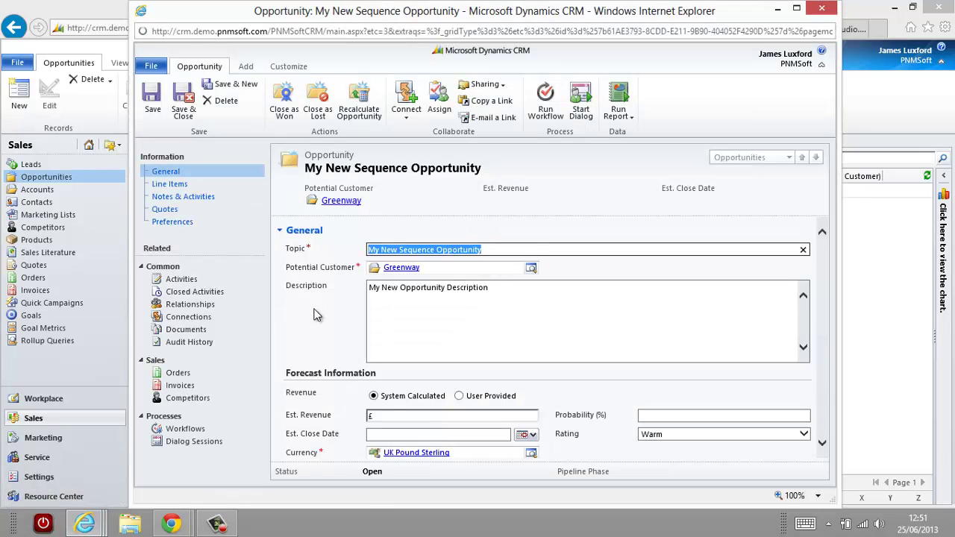
pyautogui.scroll(-3, 680, 276)
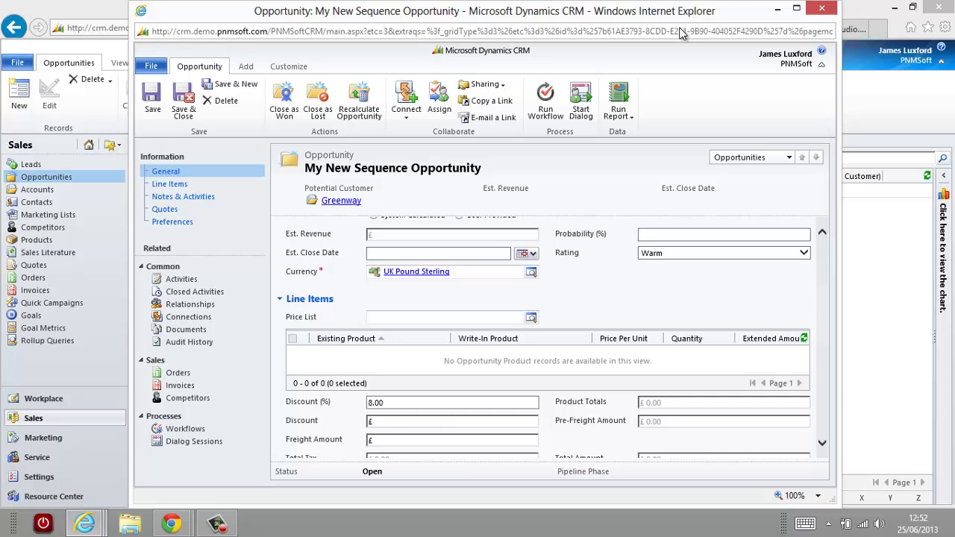
# Close the CRM record and refresh the Flowtime inbox to reveal the order 7066 Accept Quote task.
pyautogui.click(824, 10)
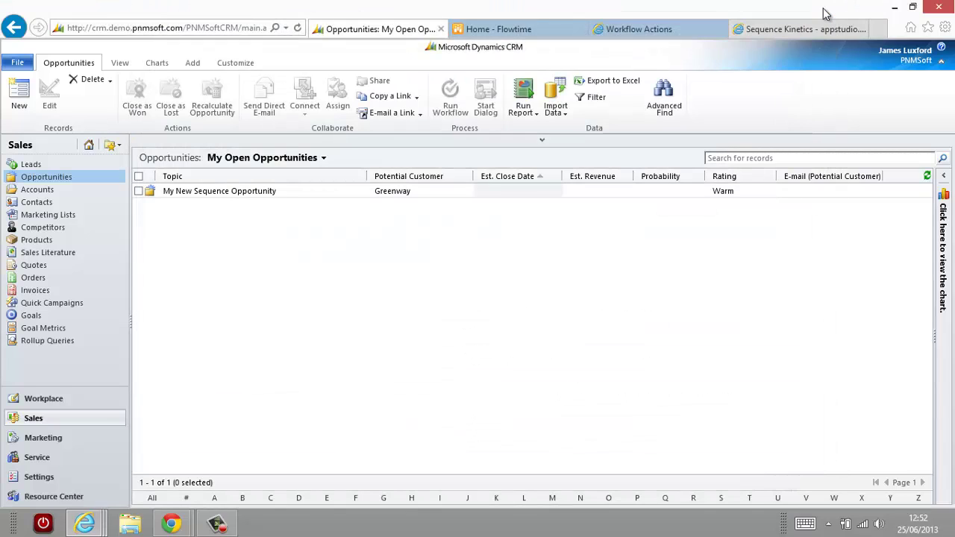
pyautogui.moveTo(99, 521)
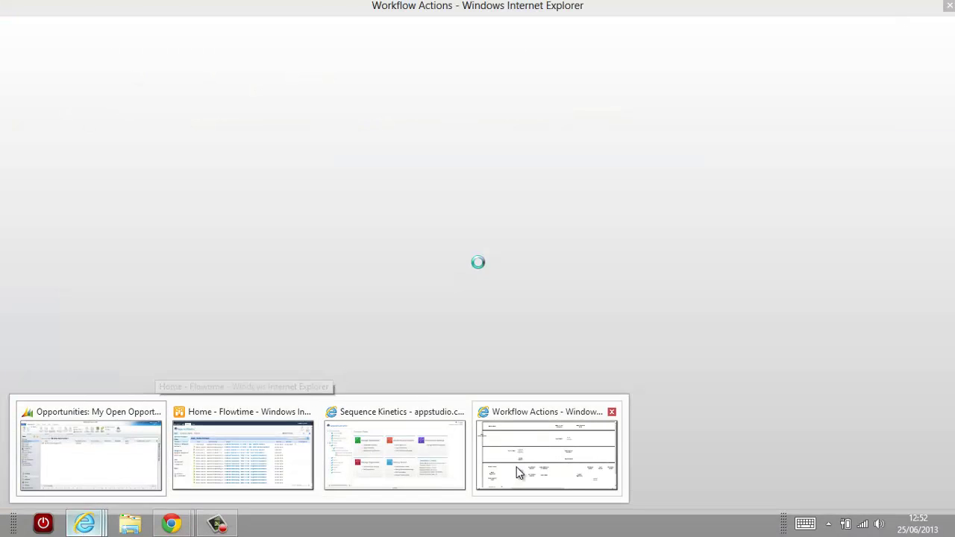
pyautogui.click(518, 468)
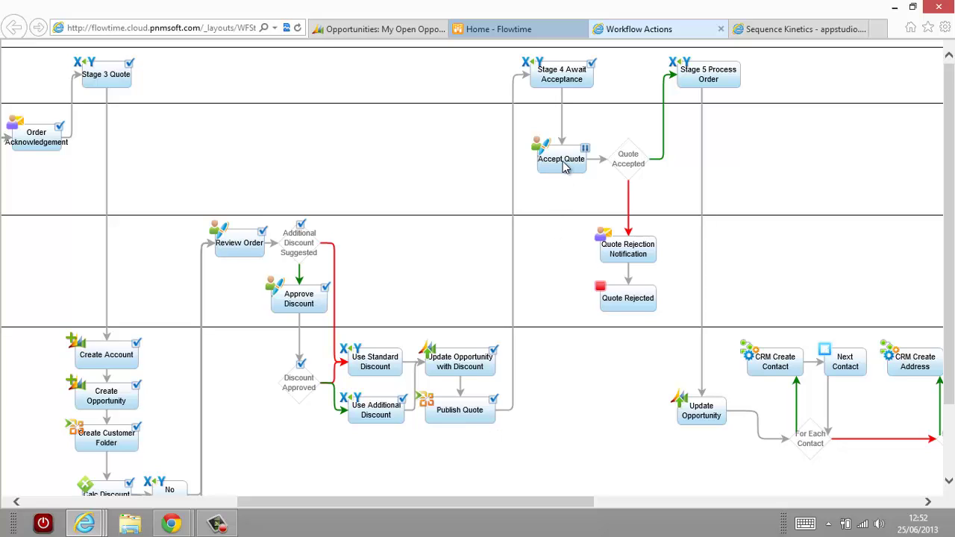
pyautogui.click(489, 31)
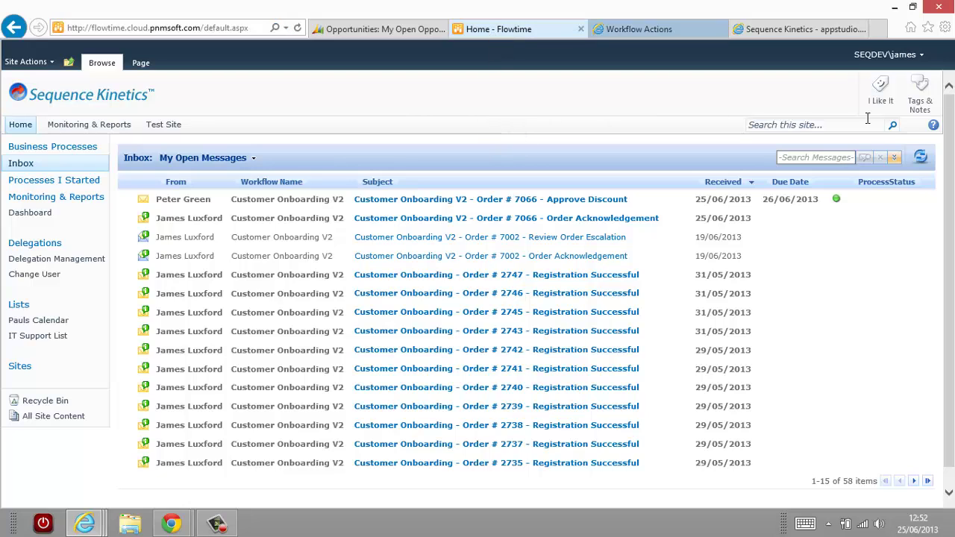
pyautogui.click(921, 157)
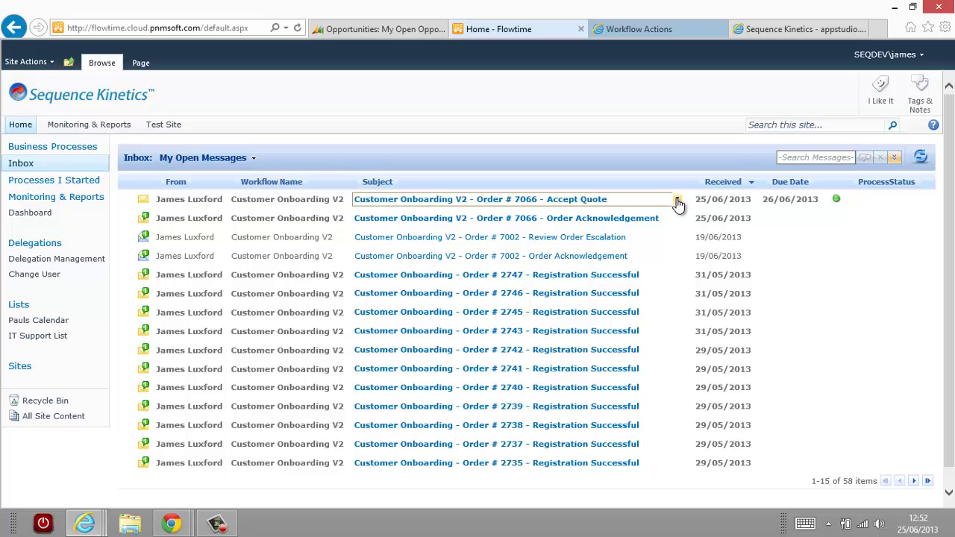
pyautogui.click(676, 200)
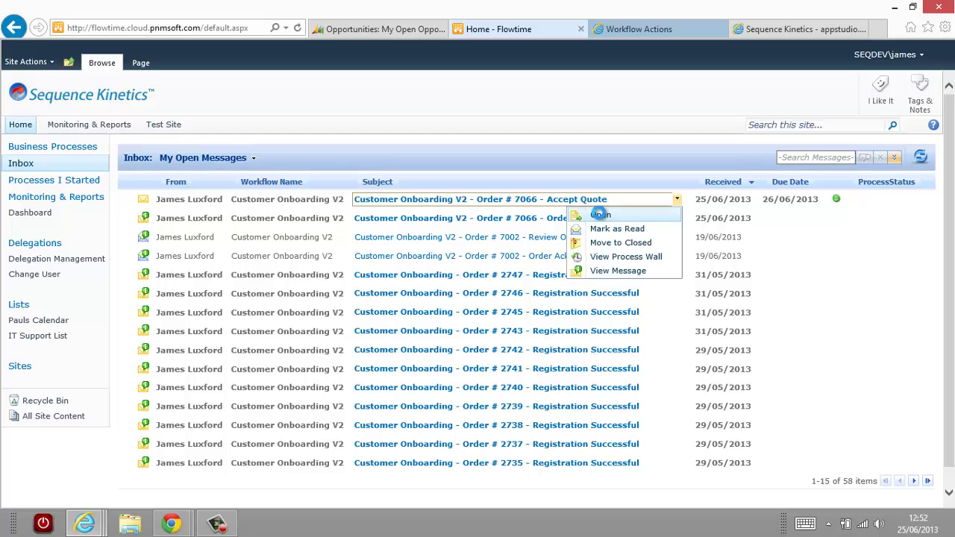
# Open the order 7066 Accept Quote task and tick Quote Accepted?
pyautogui.click(601, 215)
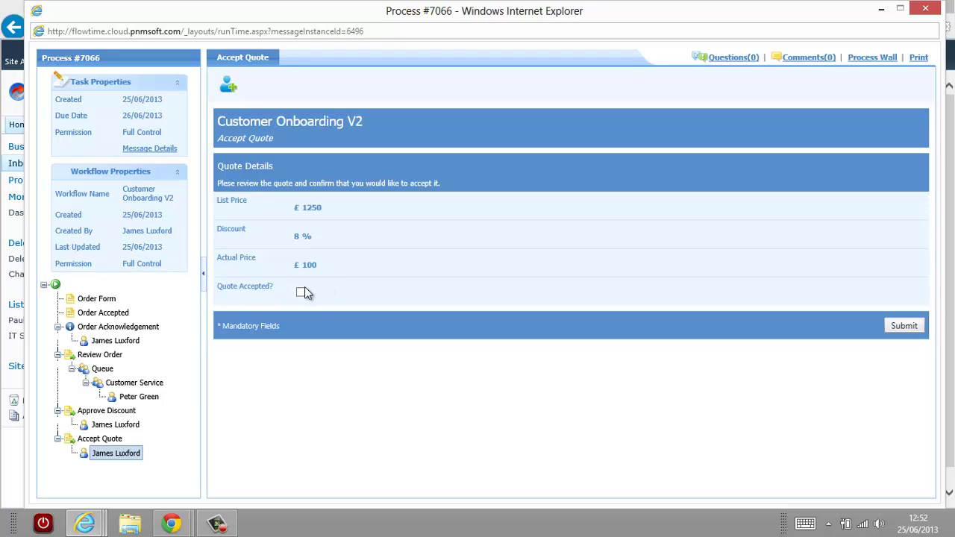
pyautogui.click(302, 292)
# Submit the accepted quote for order 7066 and minimize the Process #7066 window.
pyautogui.click(904, 327)
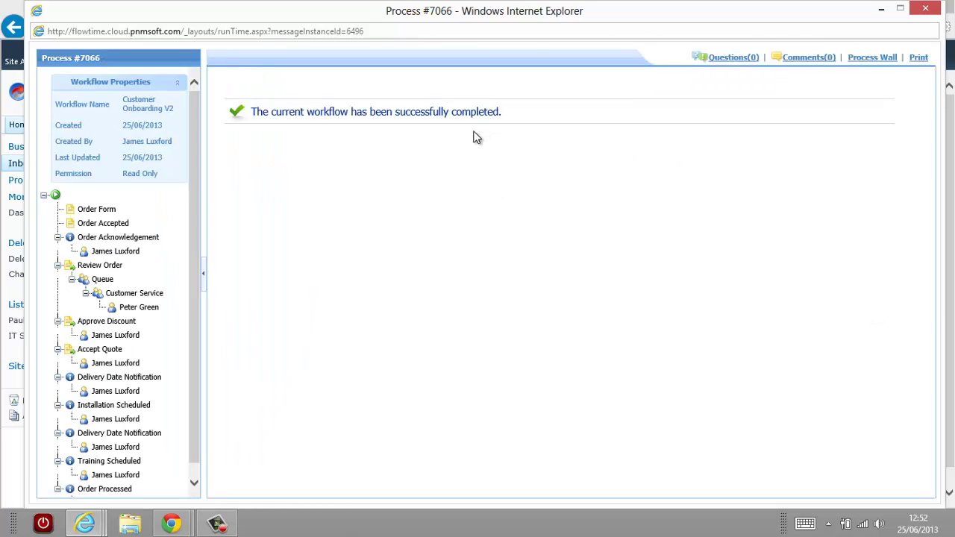
pyautogui.moveTo(194, 230); pyautogui.dragTo(199, 277)
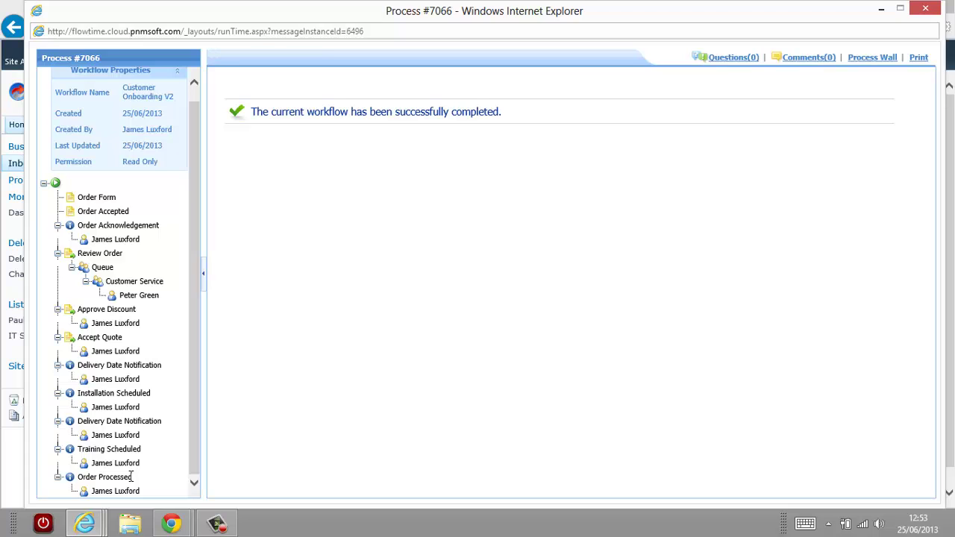
pyautogui.click(881, 8)
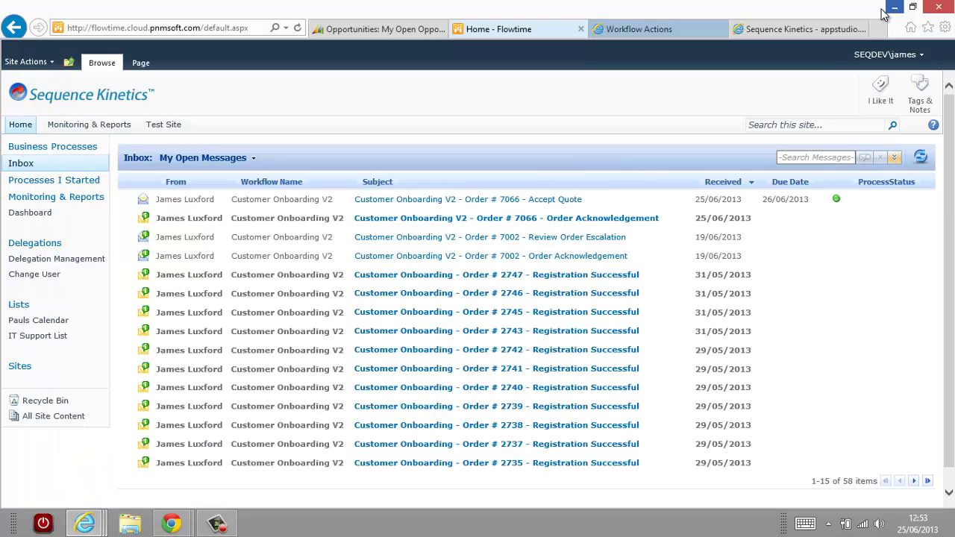
# Reload the workflow diagram with F5 and scroll right to the contract, ERP, installation, training and Order Processed stages.
pyautogui.click(658, 36)
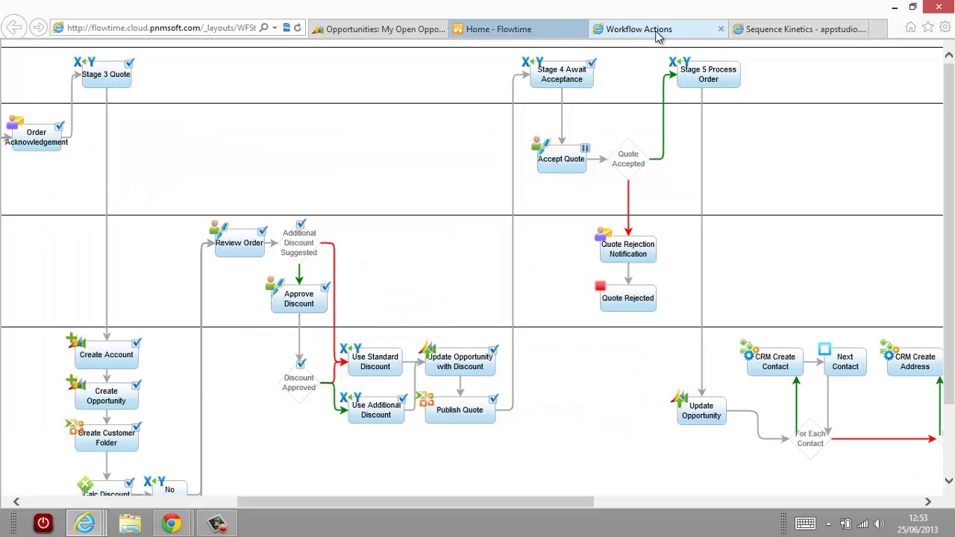
pyautogui.press('F5')
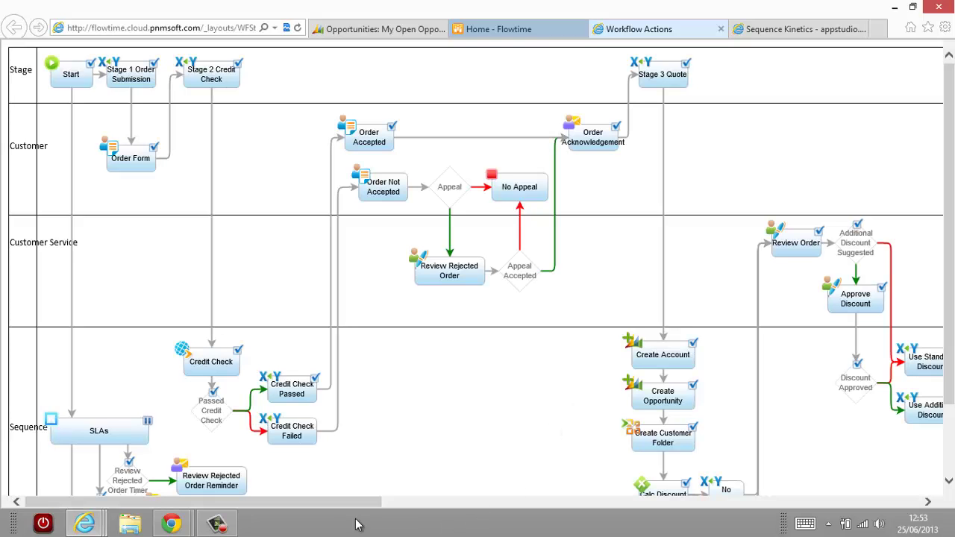
pyautogui.moveTo(347, 505); pyautogui.dragTo(672, 498)
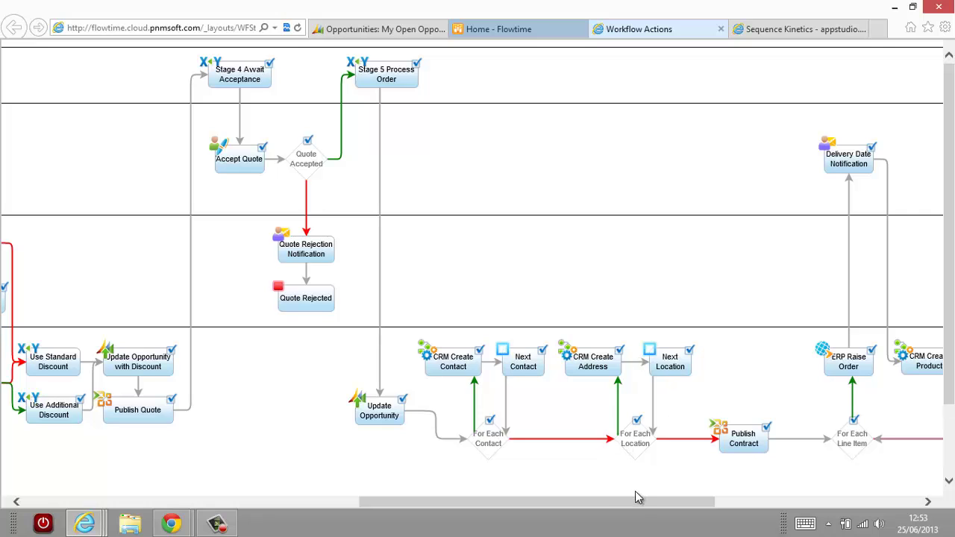
pyautogui.moveTo(639, 501); pyautogui.dragTo(658, 501)
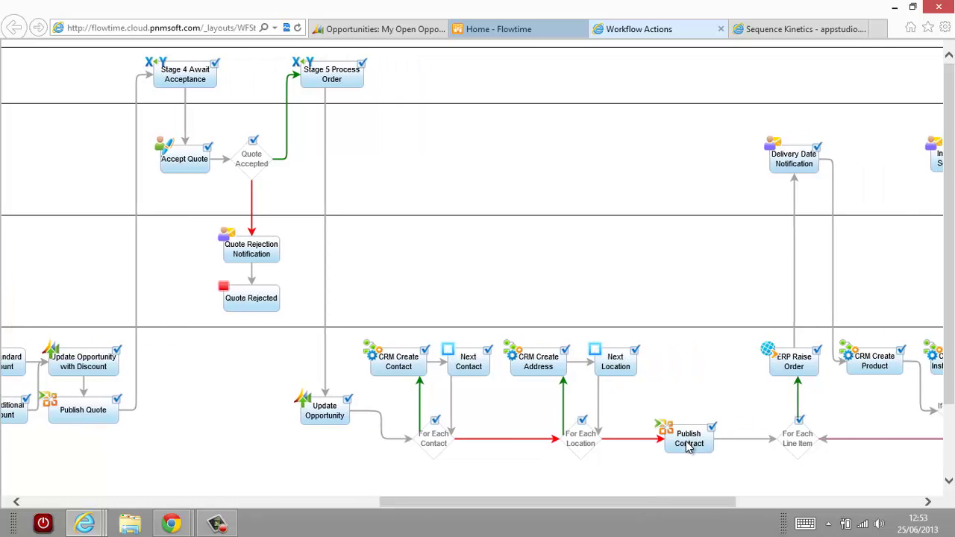
pyautogui.moveTo(678, 508); pyautogui.dragTo(815, 500)
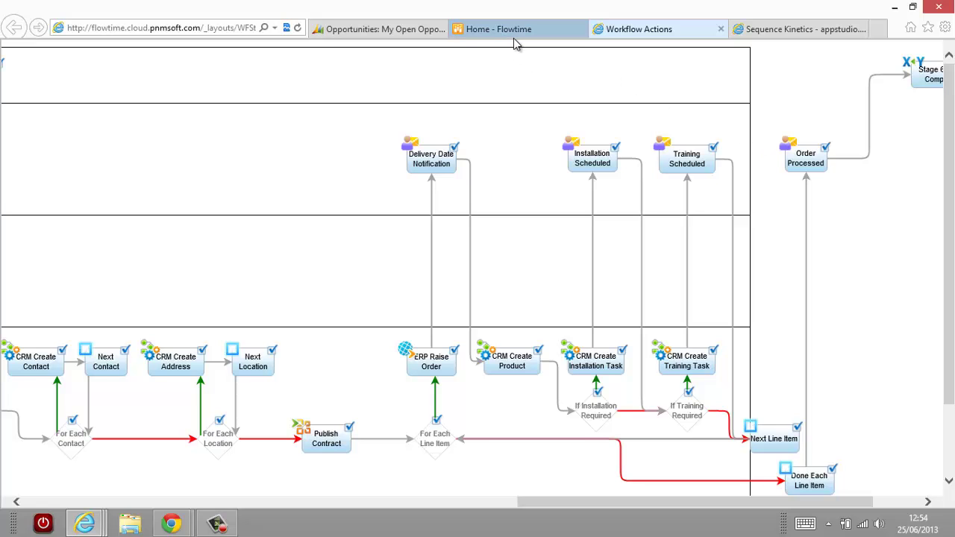
# Restore the Process #7066 window, read both Delivery Date Notification messages, then close the window.
pyautogui.moveTo(97, 526)
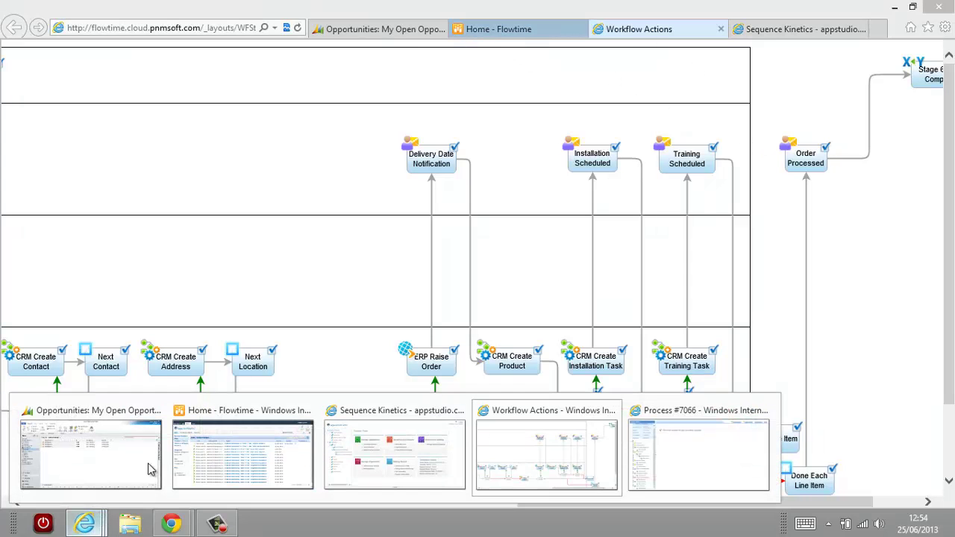
pyautogui.click(727, 478)
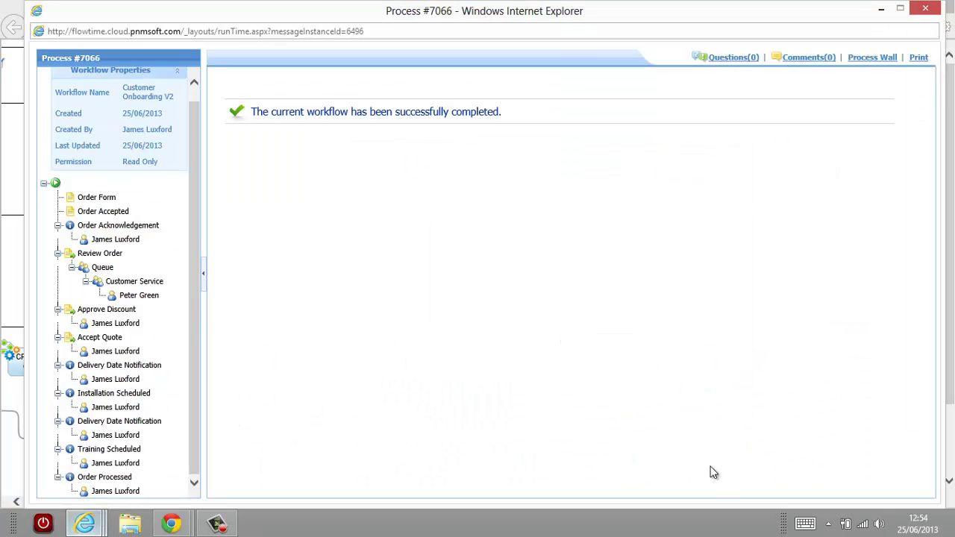
pyautogui.click(117, 380)
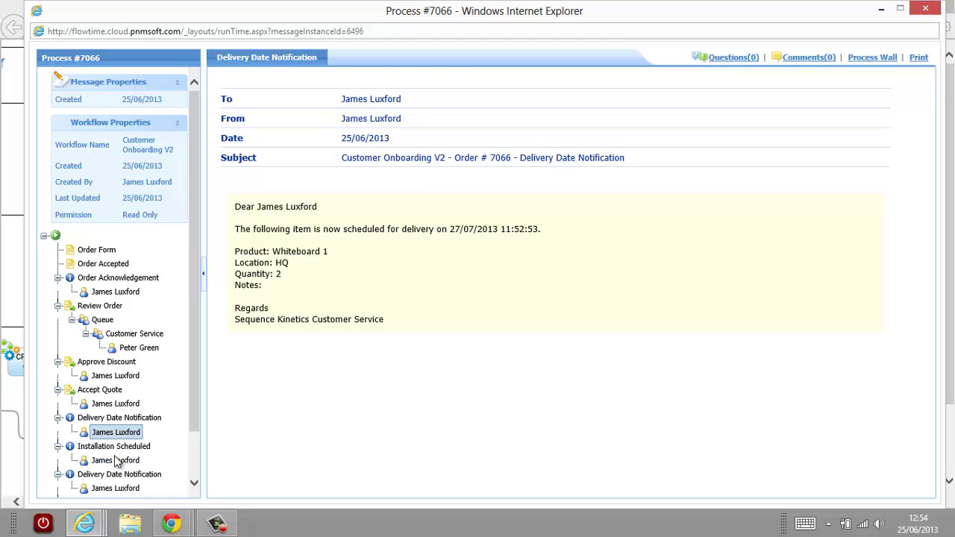
pyautogui.scroll(-2, 126, 486)
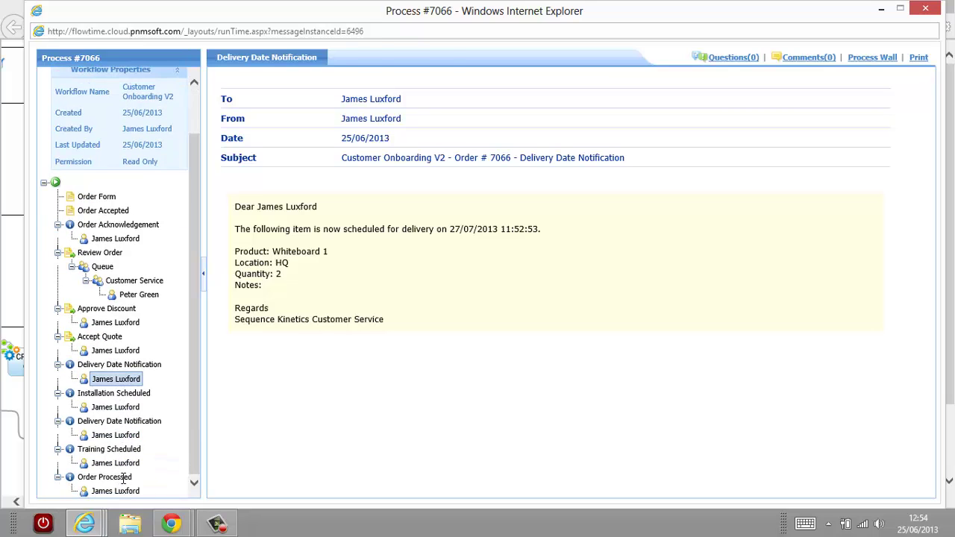
pyautogui.click(124, 439)
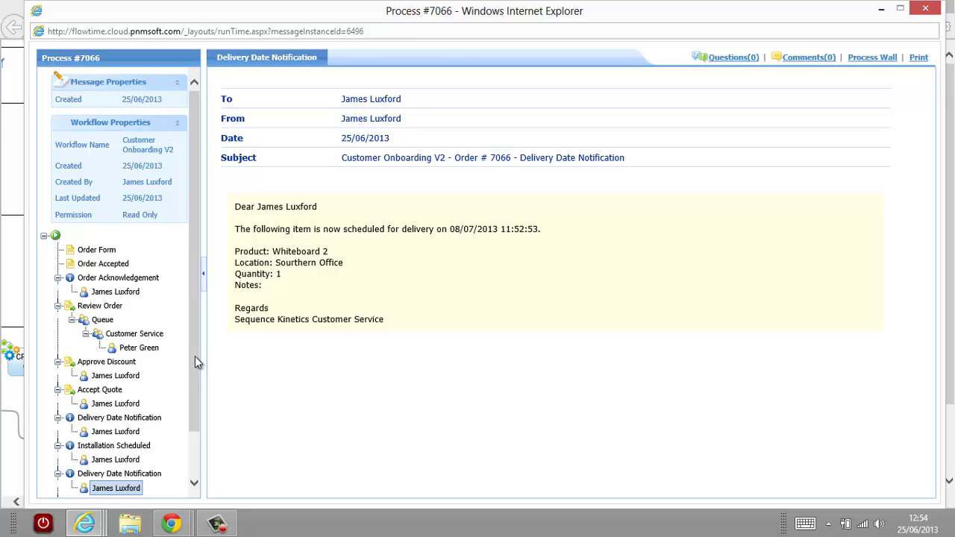
pyautogui.moveTo(194, 356); pyautogui.dragTo(191, 409)
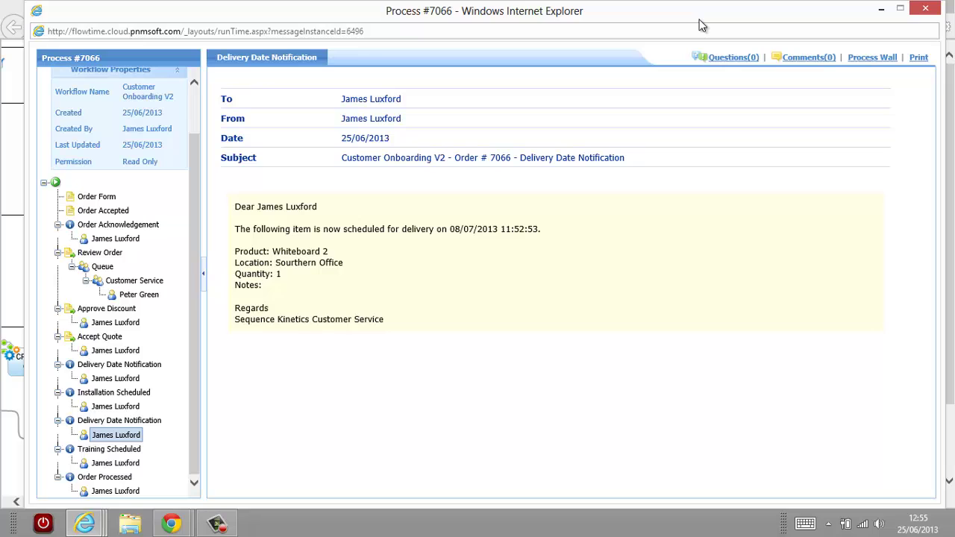
pyautogui.click(929, 10)
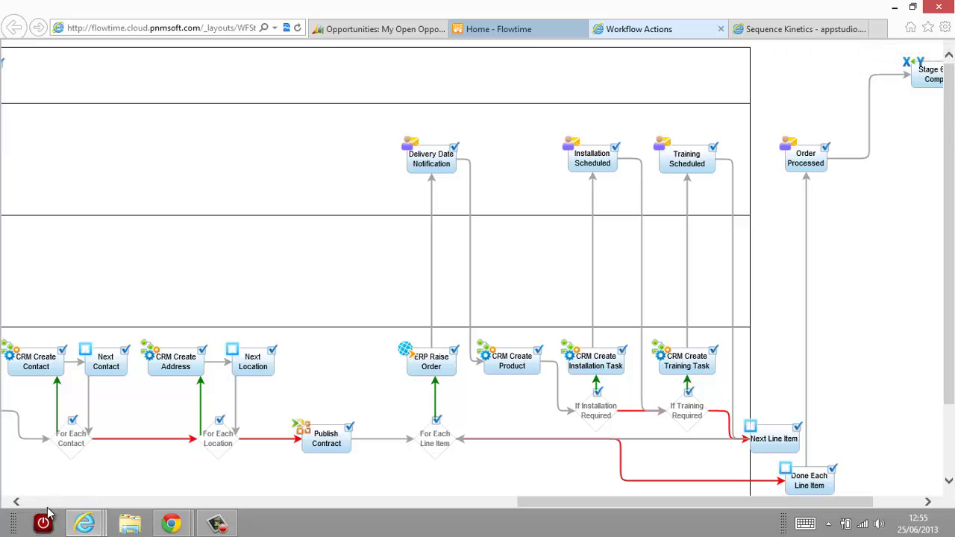
# Switch to the CRM opportunities page and show the My Active Contacts list with both Greenway contacts.
pyautogui.moveTo(86, 527)
pyautogui.click(105, 456)
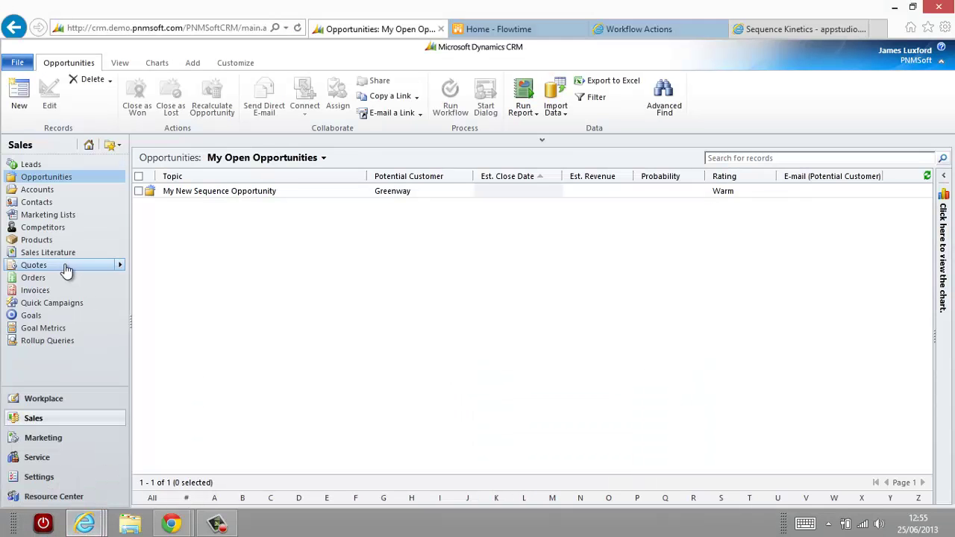
pyautogui.click(37, 205)
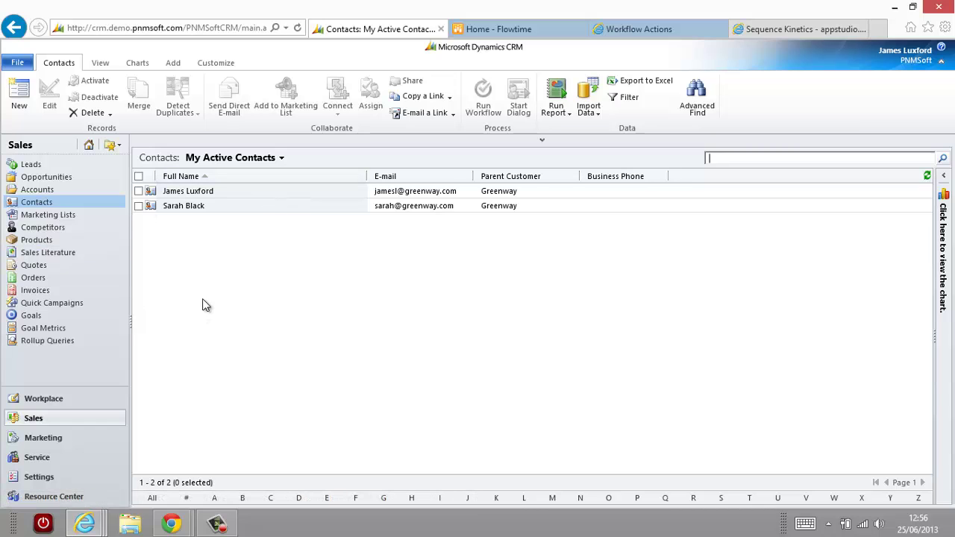
pyautogui.click(85, 524)
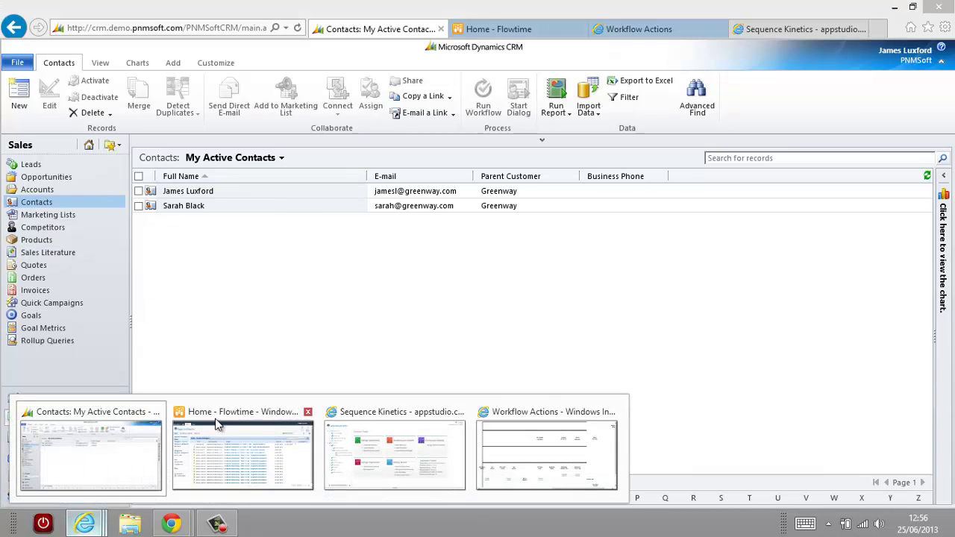
pyautogui.moveTo(277, 472)
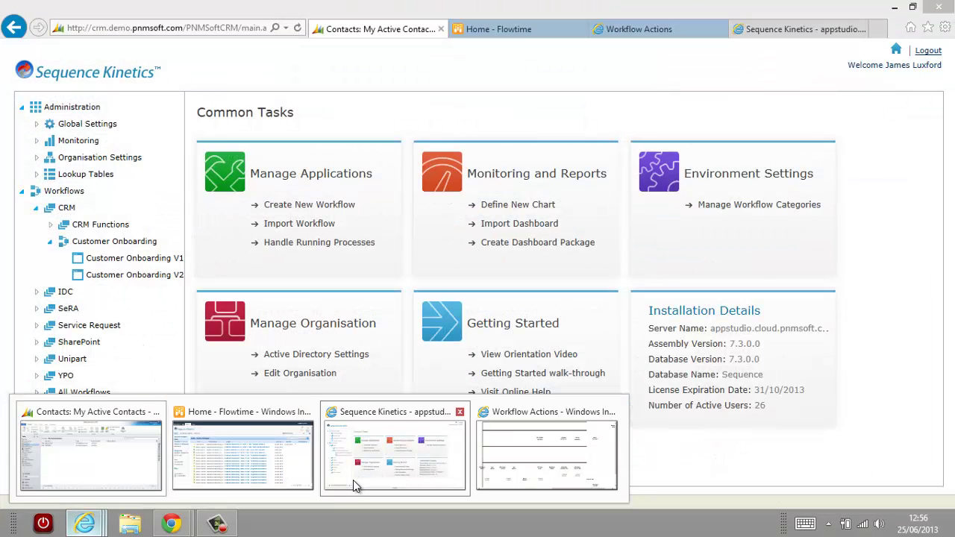
# Switch to App Studio's Common Tasks page and right-click the Customer Onboarding V2 workflow.
pyautogui.click(353, 480)
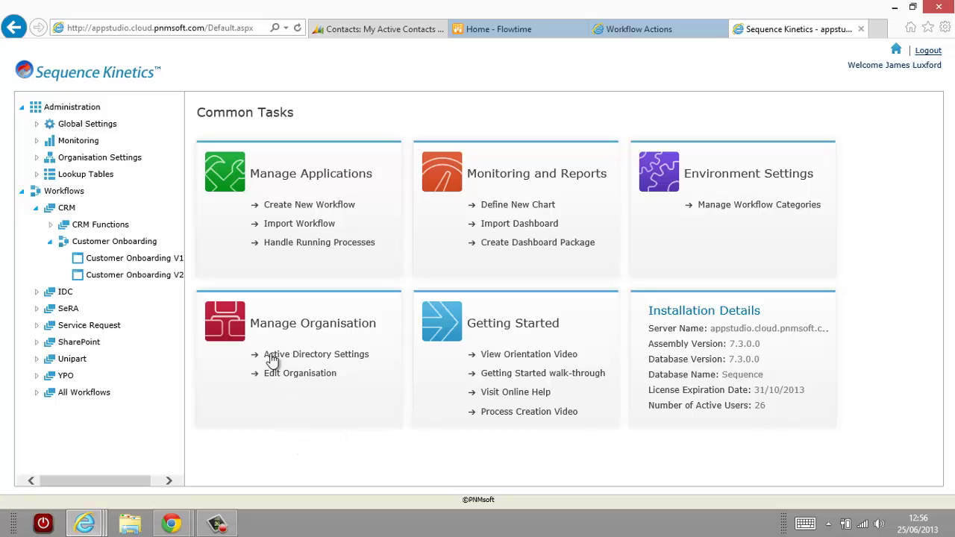
pyautogui.rightClick(124, 277)
# Edit Customer Onboarding V2, maximise its designer window and scroll the diagram to the left edge.
pyautogui.click(152, 284)
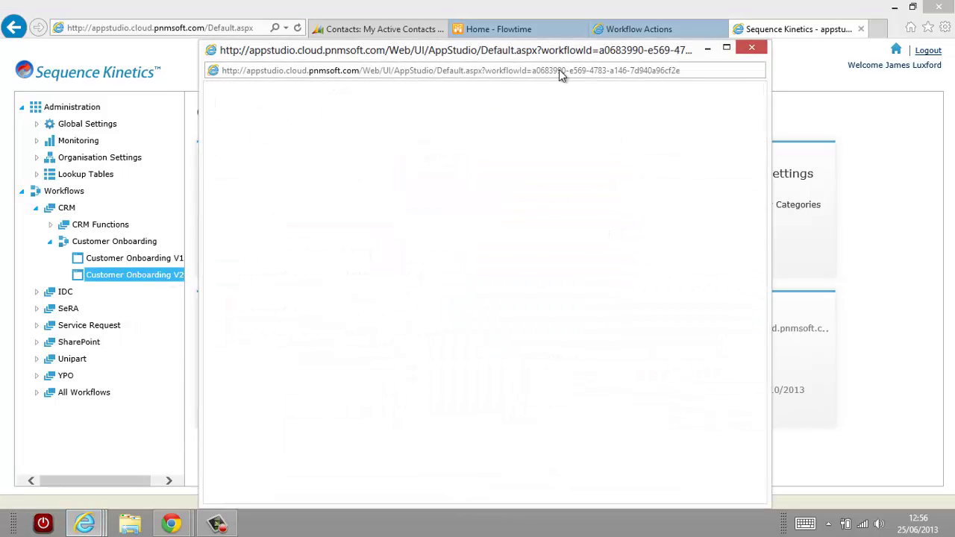
pyautogui.click(728, 48)
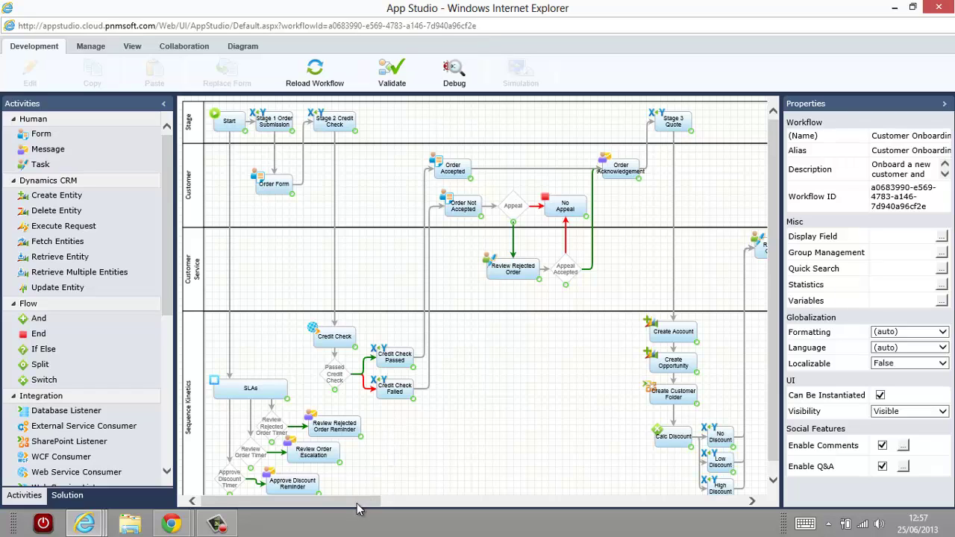
pyautogui.moveTo(364, 507); pyautogui.dragTo(309, 501)
# Try editing the Order Form activity and always allow pop-ups from the cloud site.
pyautogui.click(271, 190)
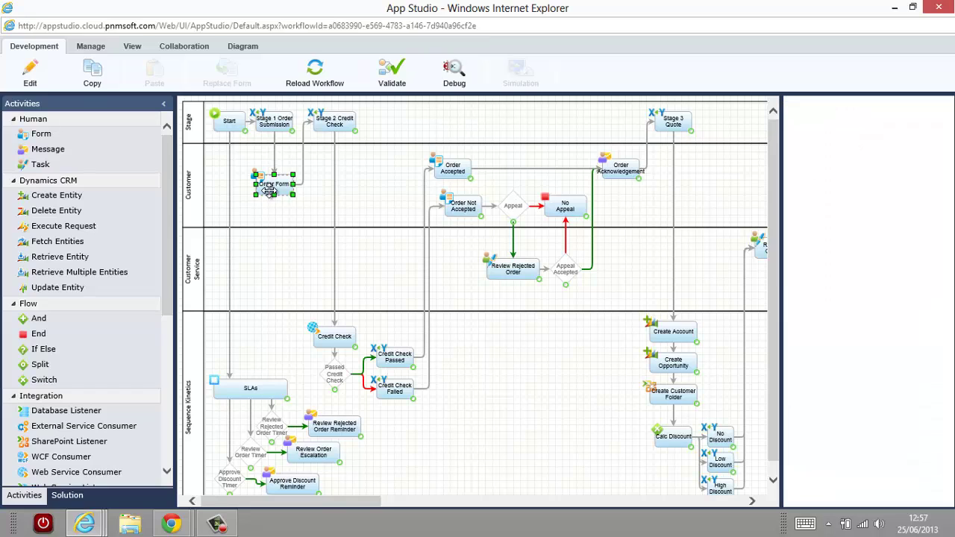
pyautogui.rightClick(273, 183)
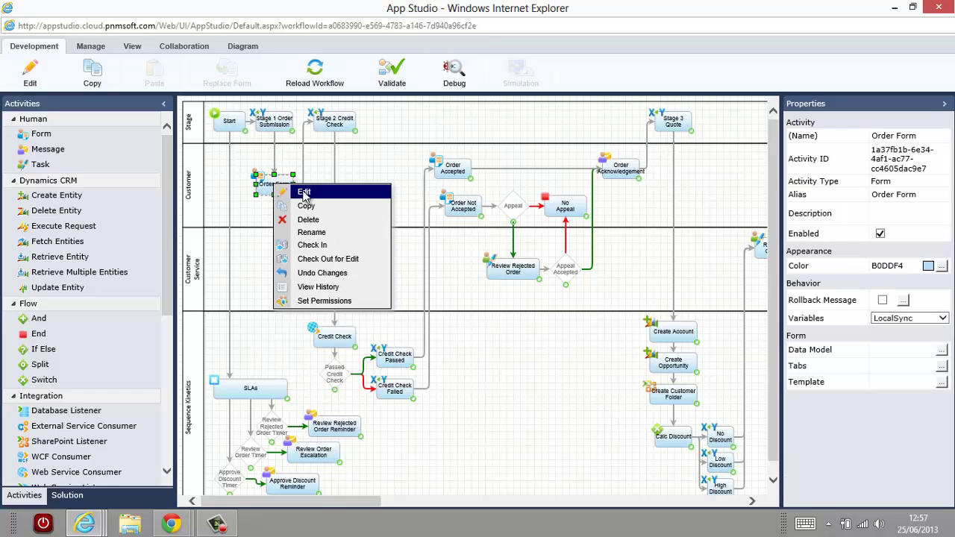
pyautogui.click(304, 193)
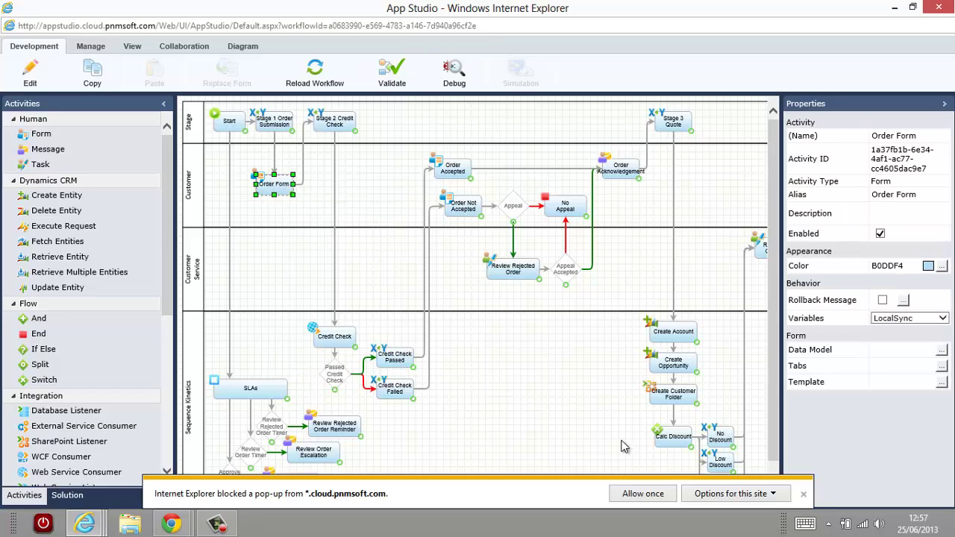
pyautogui.click(738, 498)
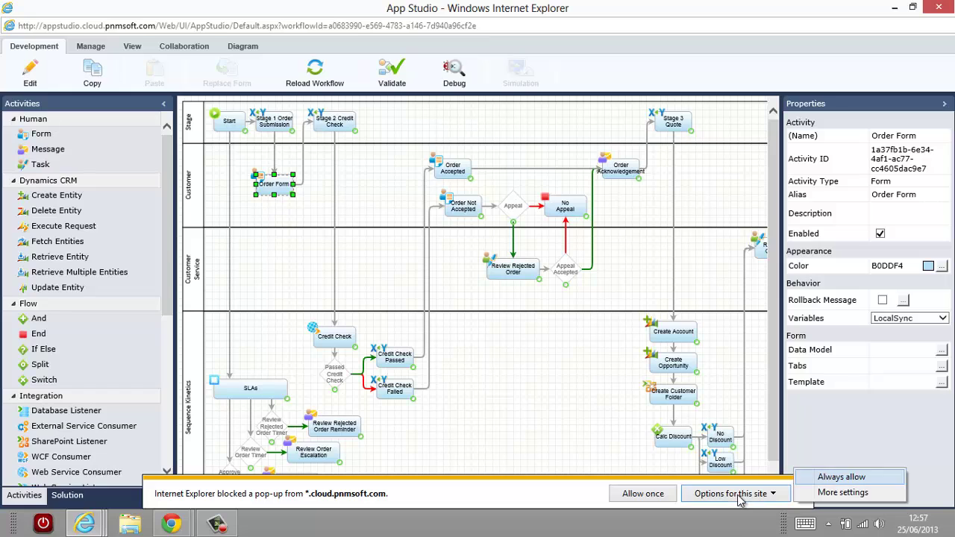
pyautogui.click(837, 478)
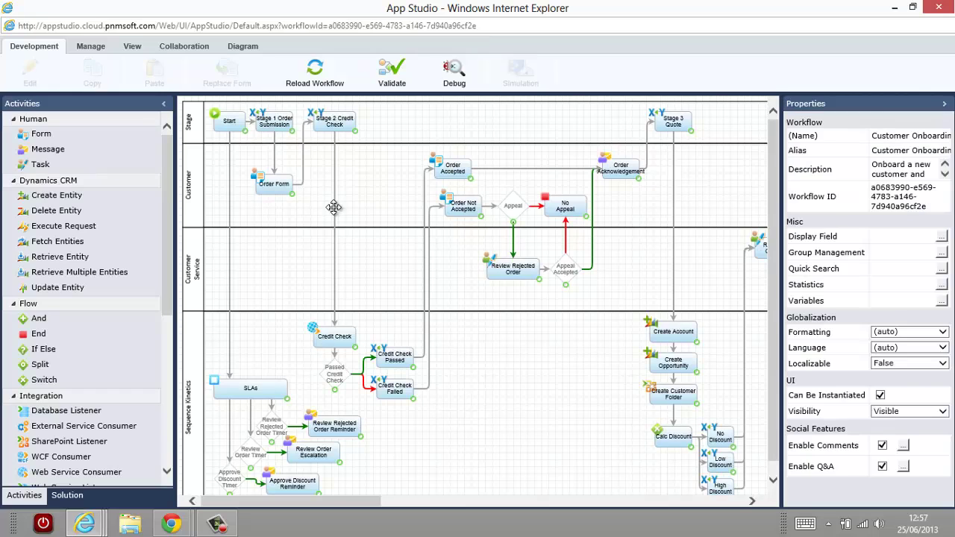
# Edit the Order Form activity again to open it in the form designer.
pyautogui.click(284, 184)
pyautogui.rightClick(284, 184)
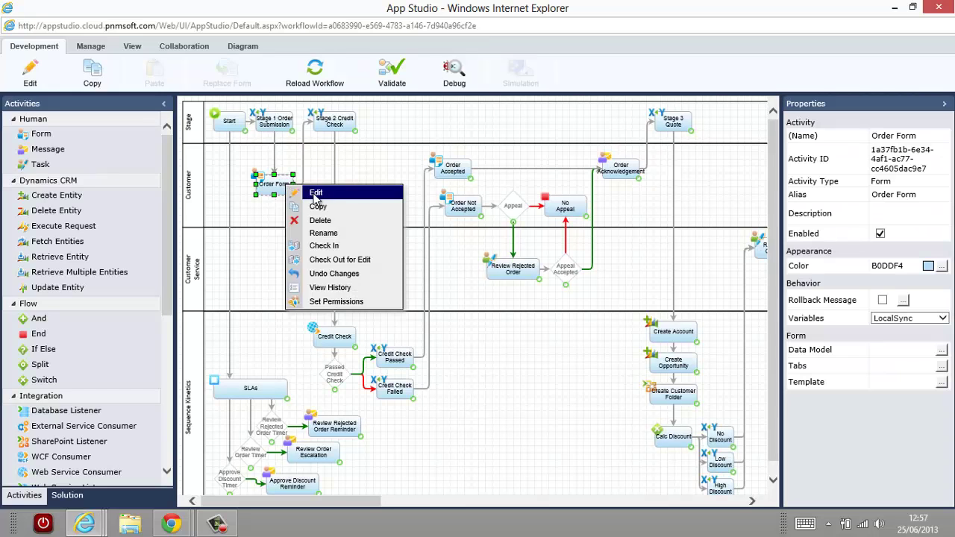
pyautogui.click(316, 196)
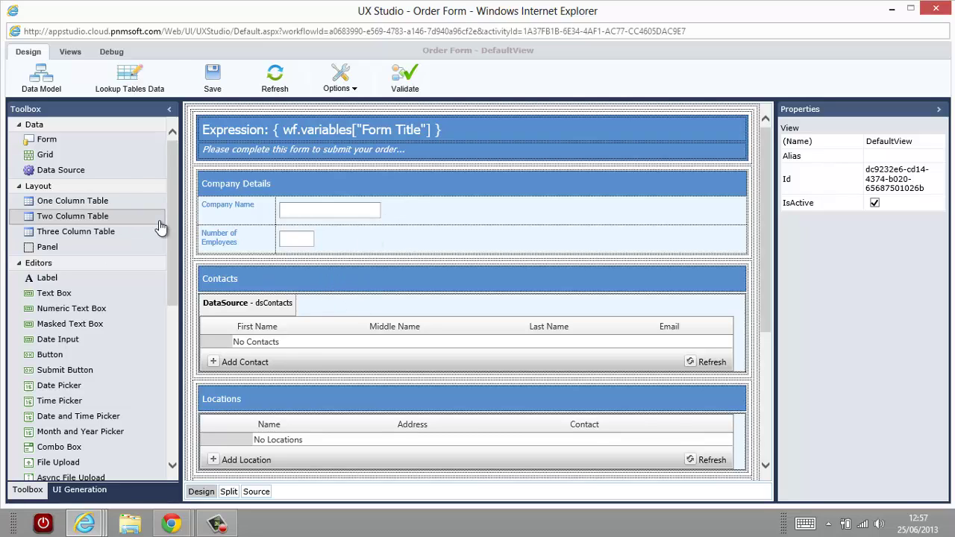
pyautogui.click(338, 243)
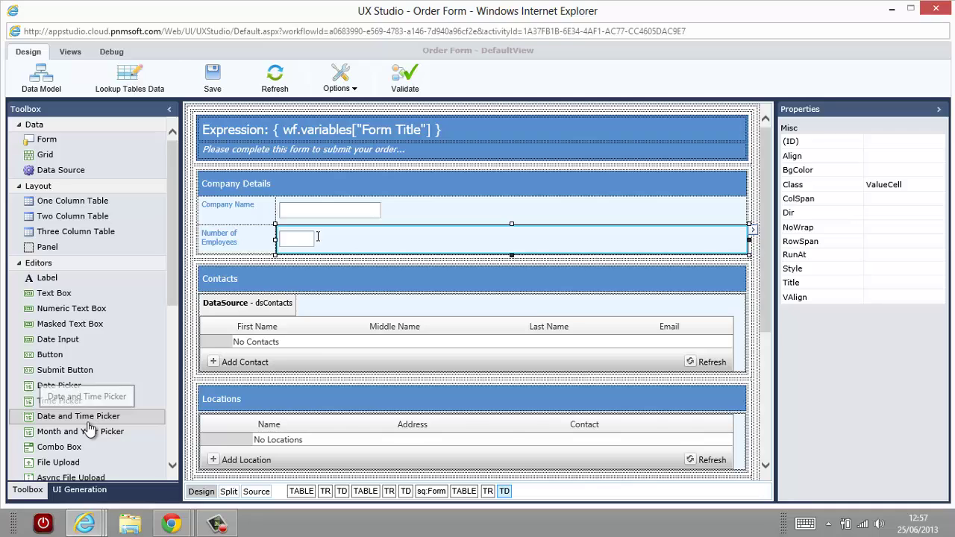
pyautogui.click(71, 53)
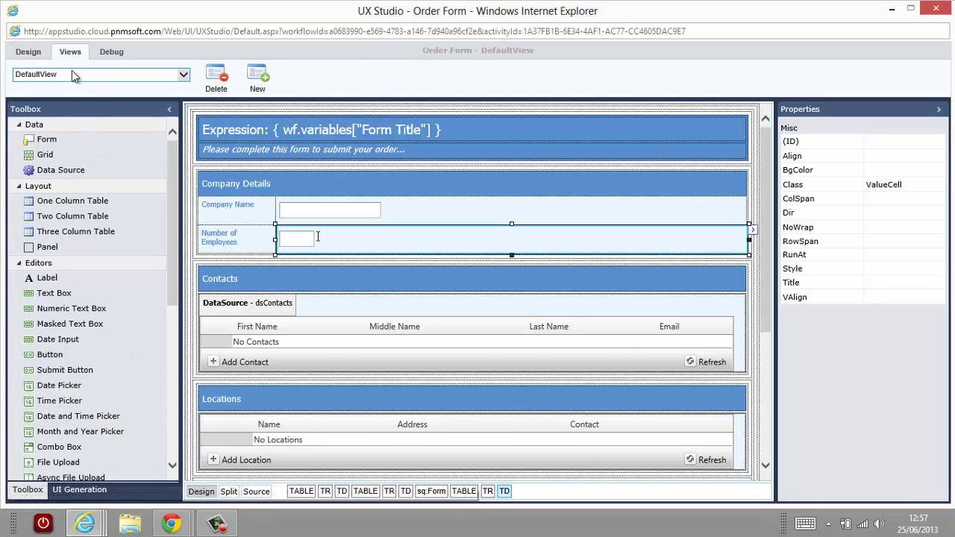
pyautogui.click(122, 81)
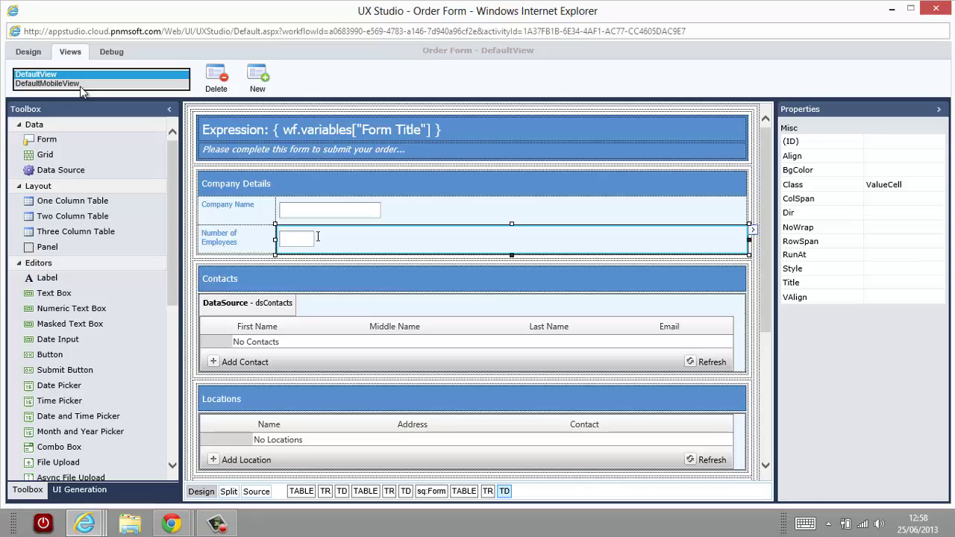
pyautogui.click(321, 72)
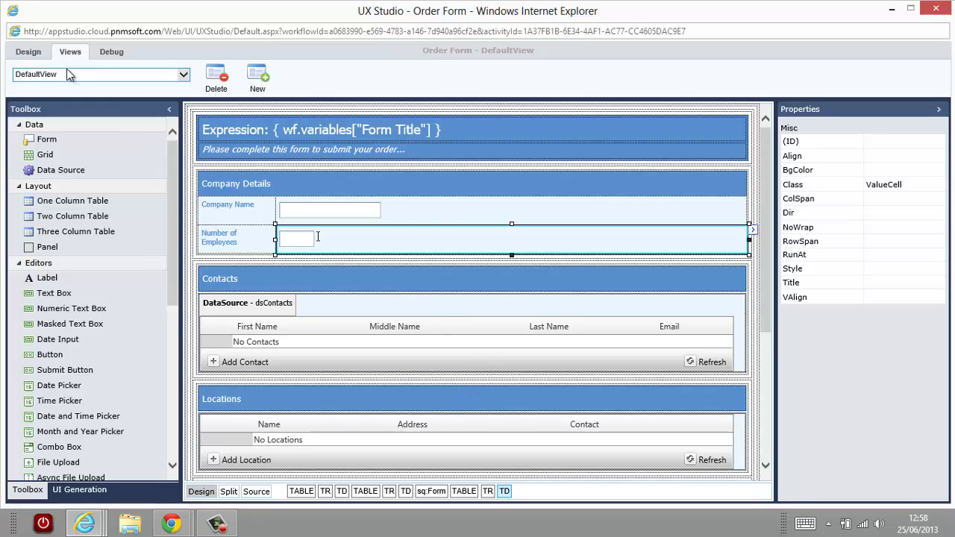
pyautogui.click(28, 52)
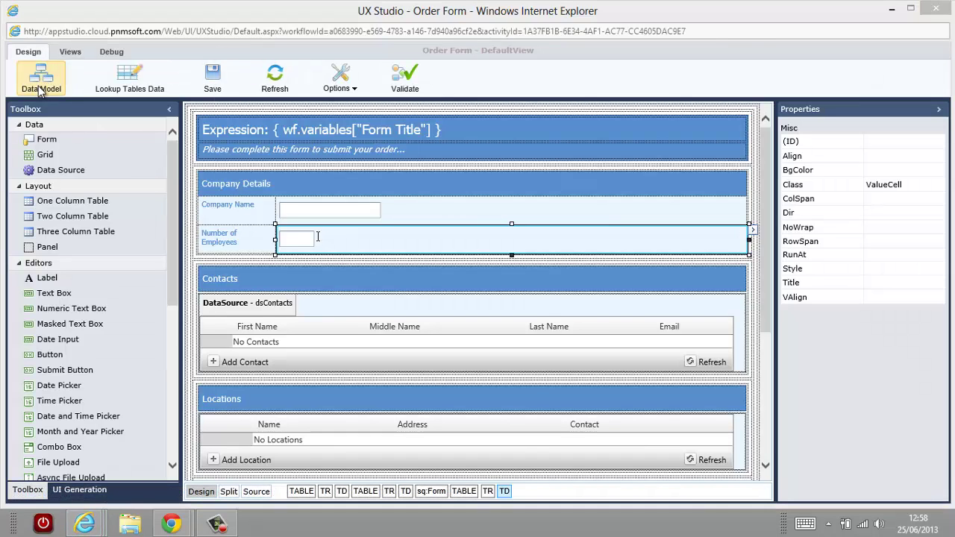
pyautogui.click(38, 86)
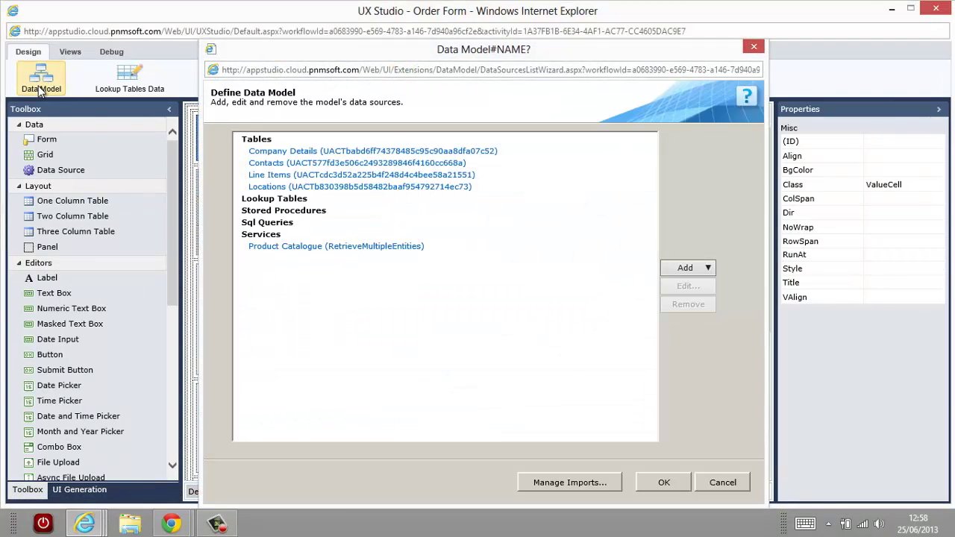
pyautogui.click(348, 252)
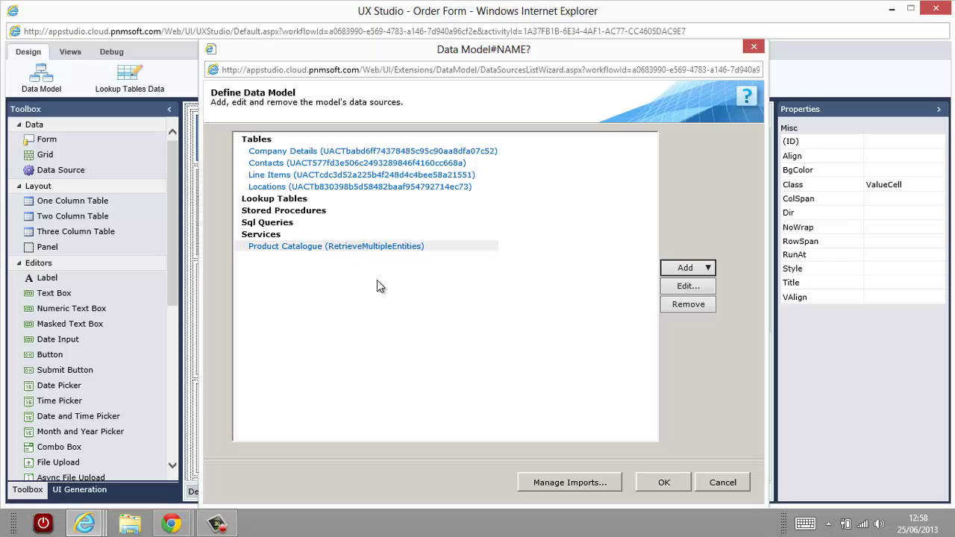
pyautogui.click(722, 483)
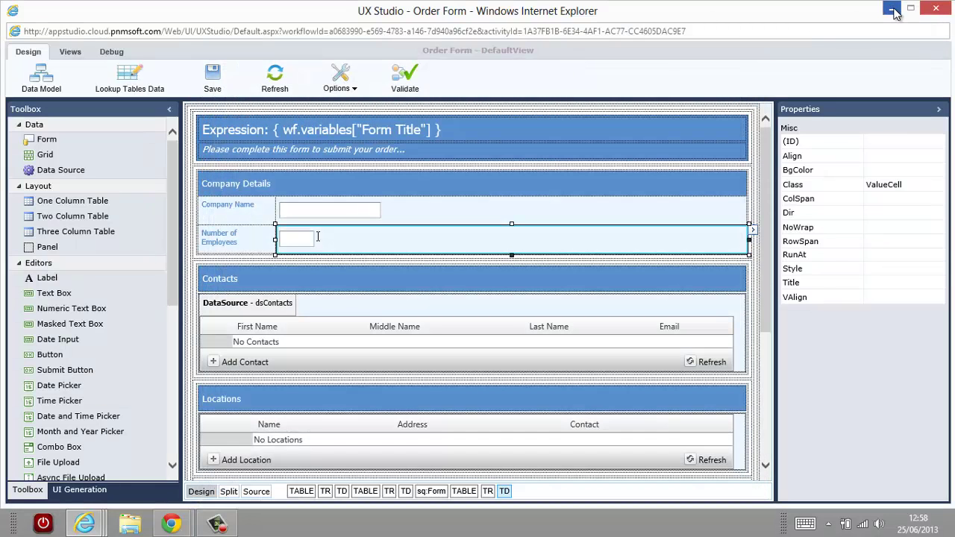
# Close the Order Form designer and select CRM Create Contact to view its sub-workflow properties.
pyautogui.click(936, 9)
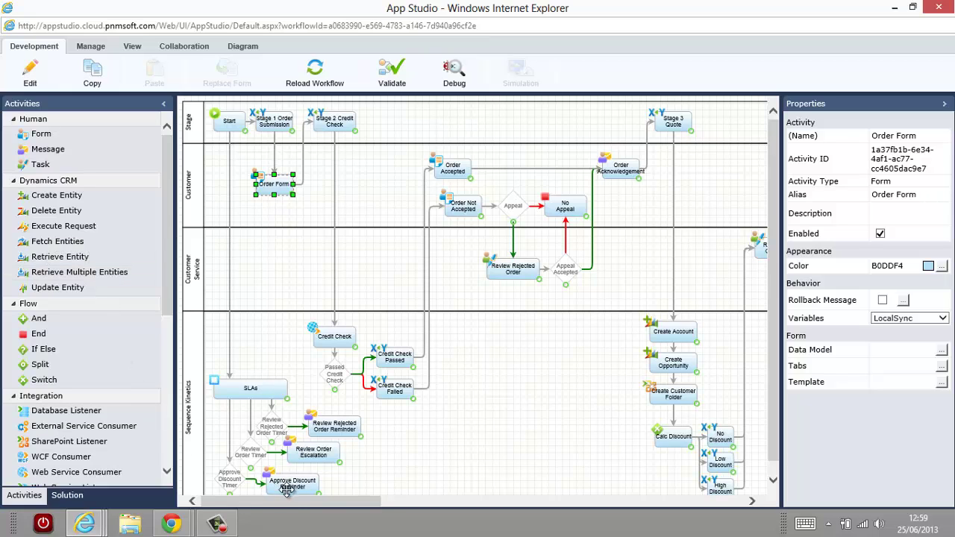
pyautogui.moveTo(337, 504); pyautogui.dragTo(544, 480)
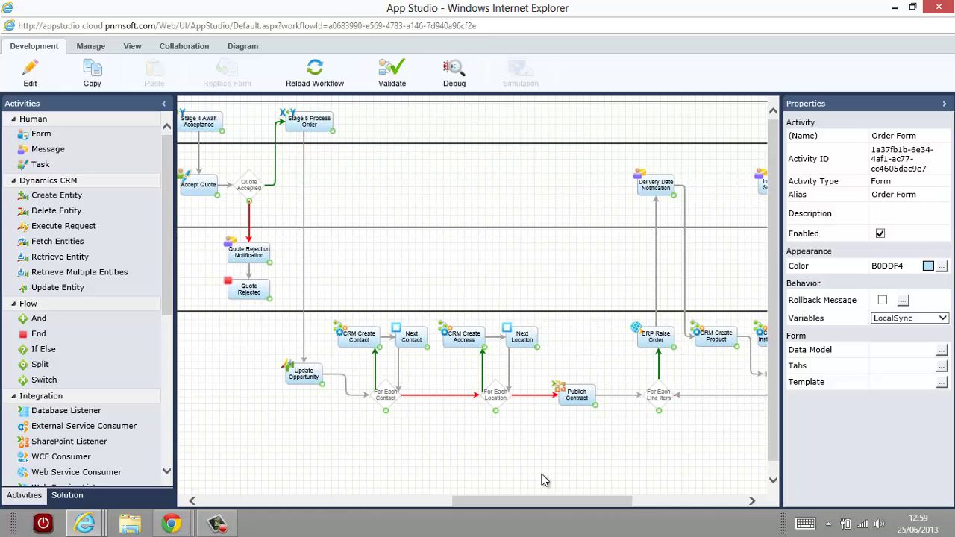
pyautogui.click(465, 337)
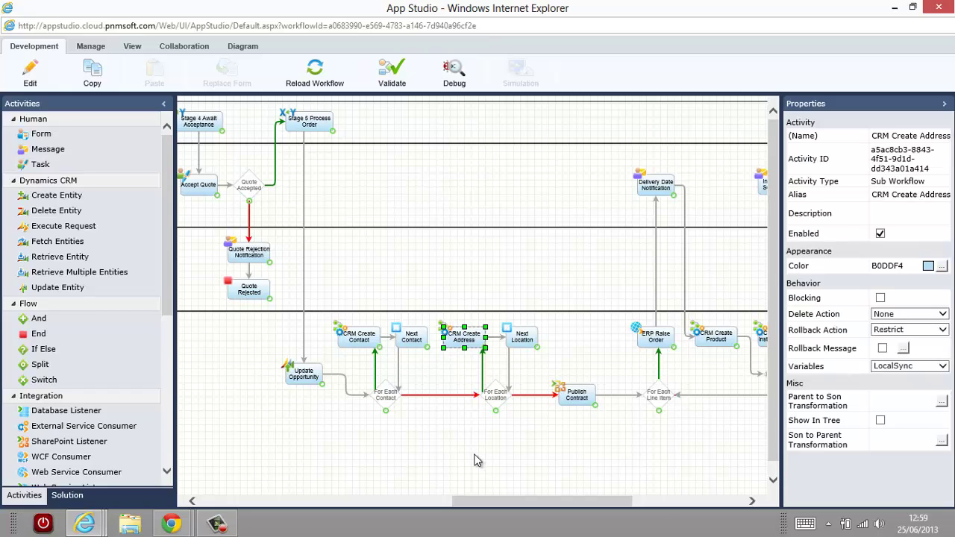
pyautogui.click(366, 335)
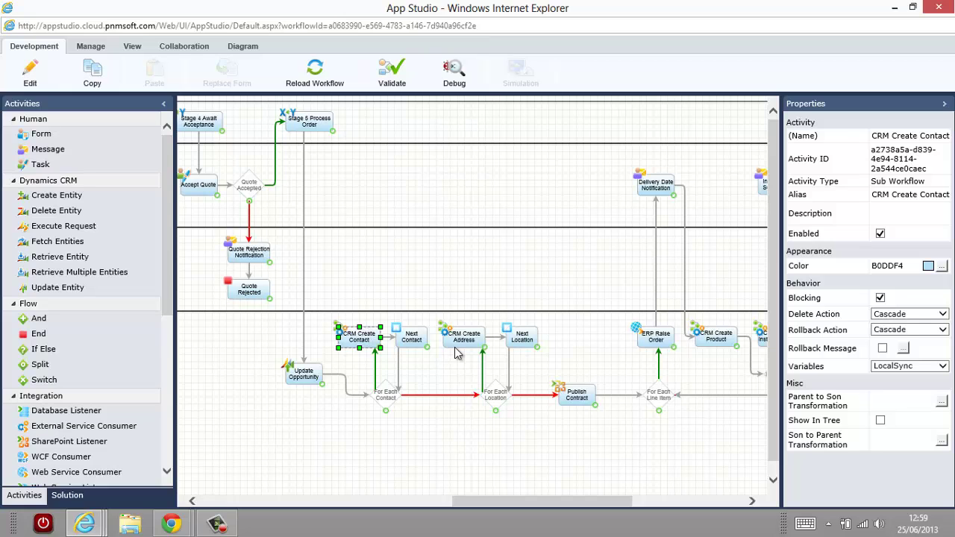
pyautogui.click(942, 402)
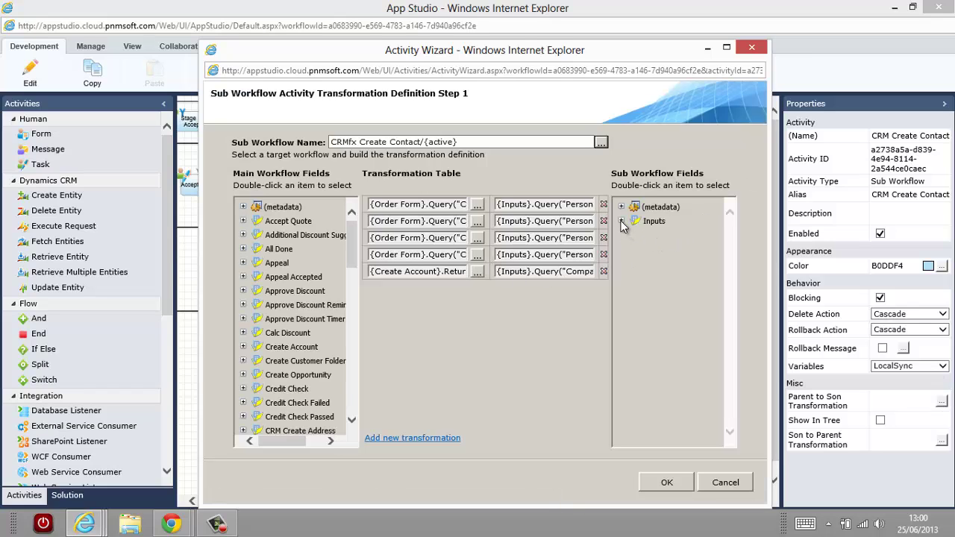
pyautogui.click(622, 222)
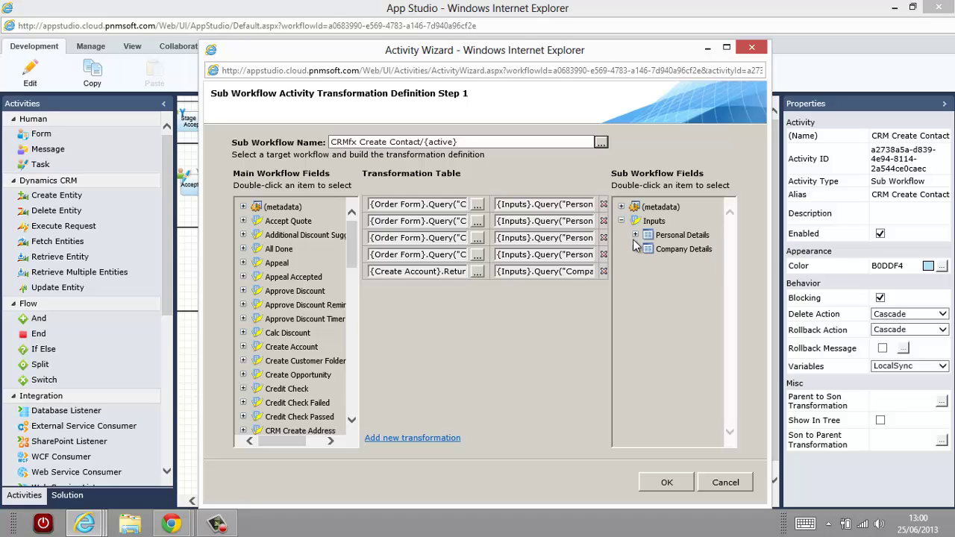
pyautogui.click(635, 235)
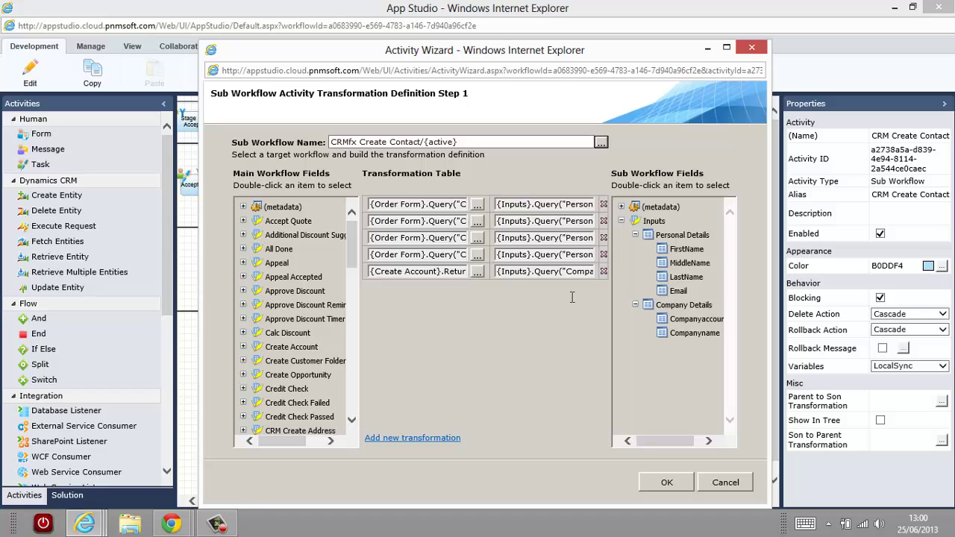
pyautogui.click(721, 486)
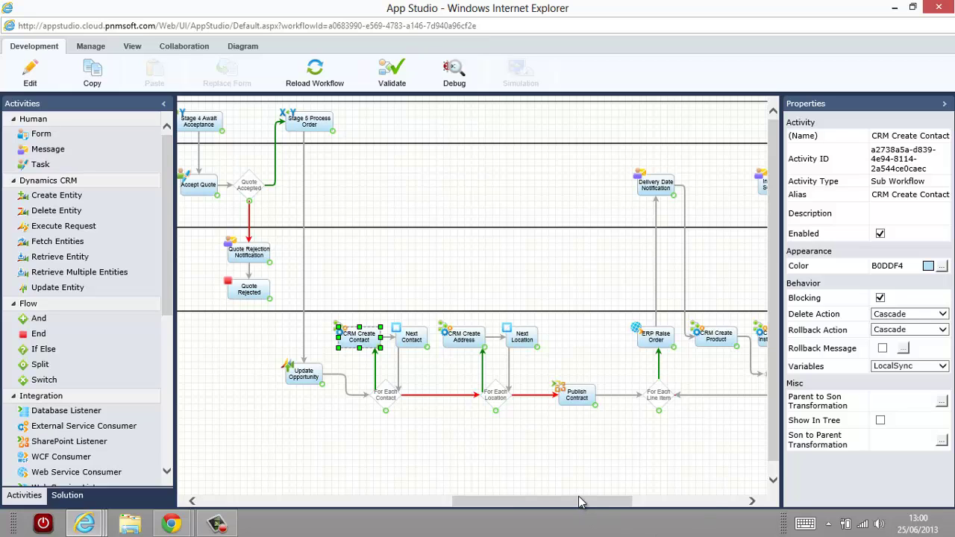
# Scroll the diagram left and open the Create Account activity for editing.
pyautogui.moveTo(530, 508); pyautogui.dragTo(367, 509)
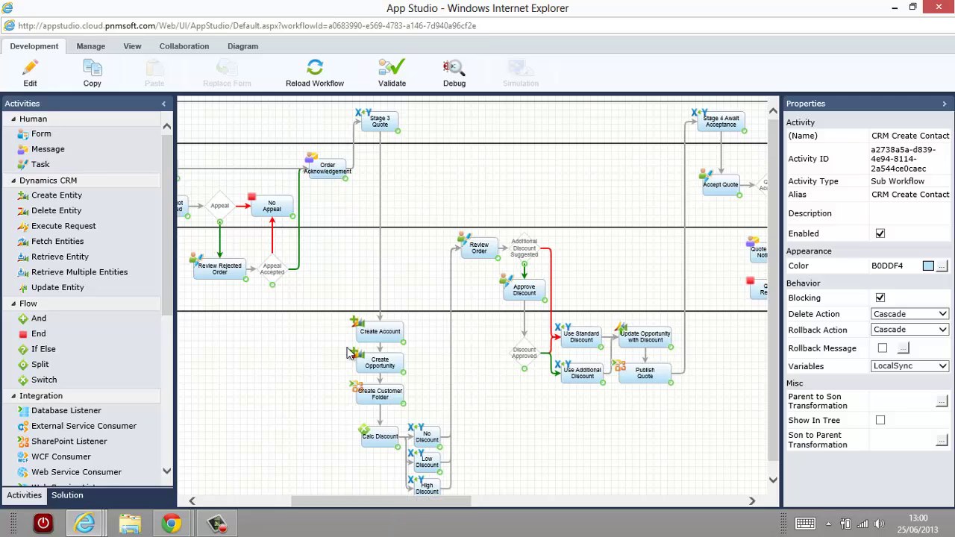
pyautogui.click(371, 329)
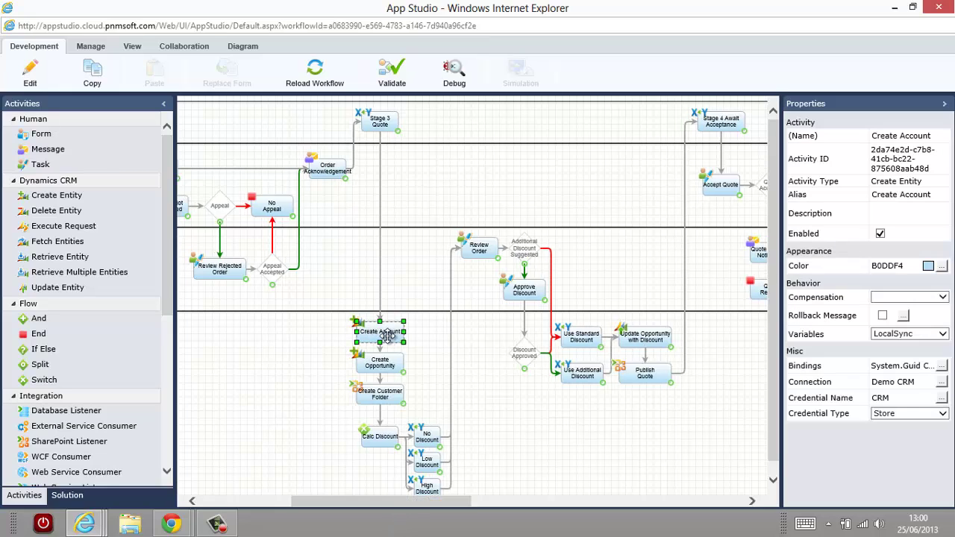
pyautogui.rightClick(386, 336)
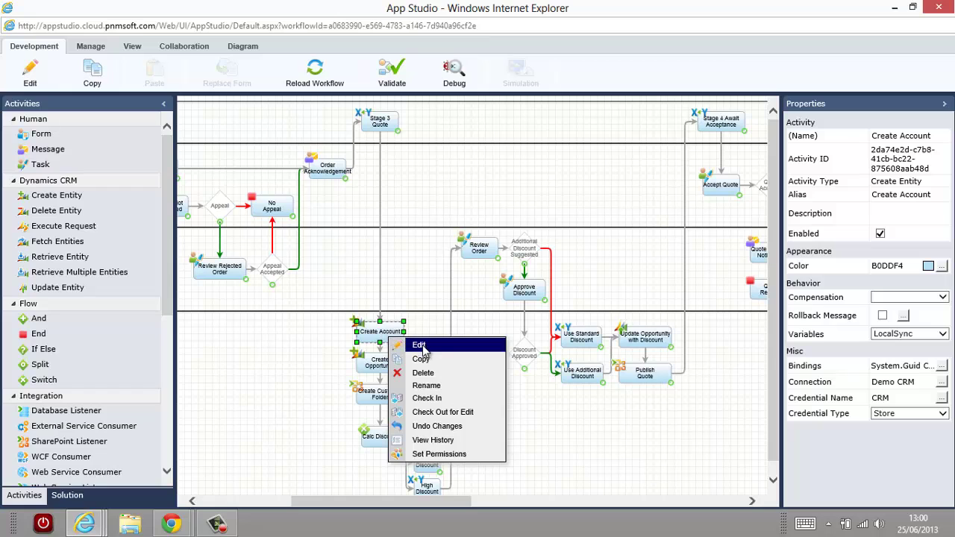
pyautogui.click(423, 344)
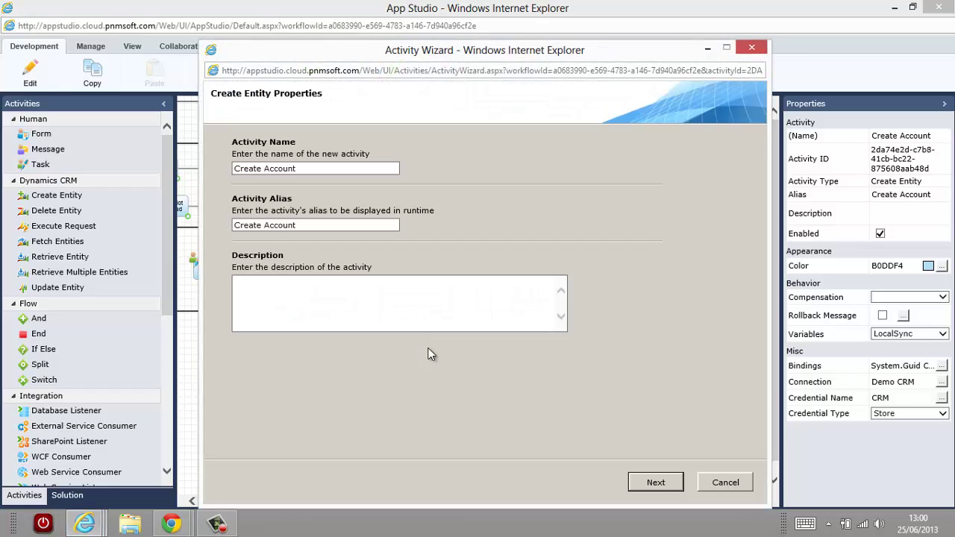
# Keep the existing Demo CRM connection after viewing its details, and advance to the entity bindings.
pyautogui.click(655, 484)
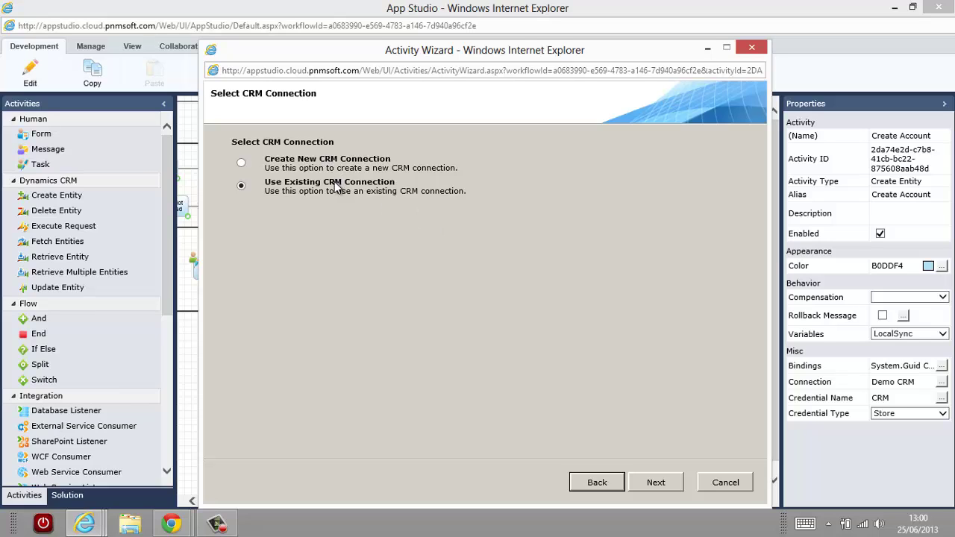
pyautogui.click(658, 484)
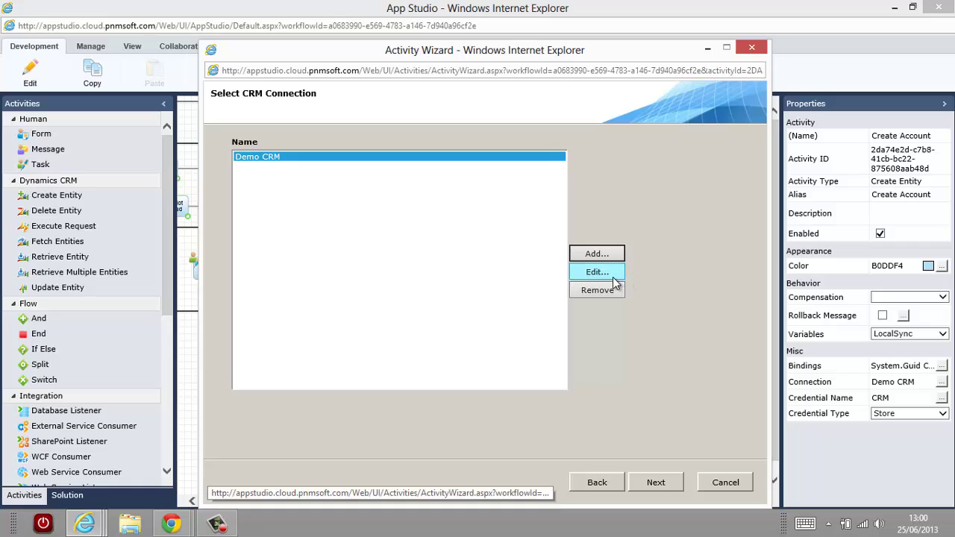
pyautogui.click(613, 276)
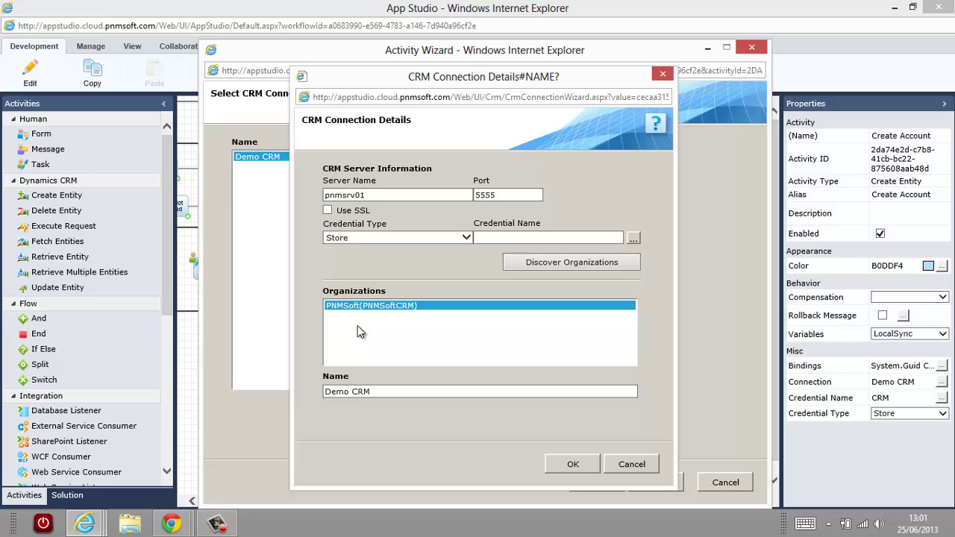
pyautogui.click(630, 465)
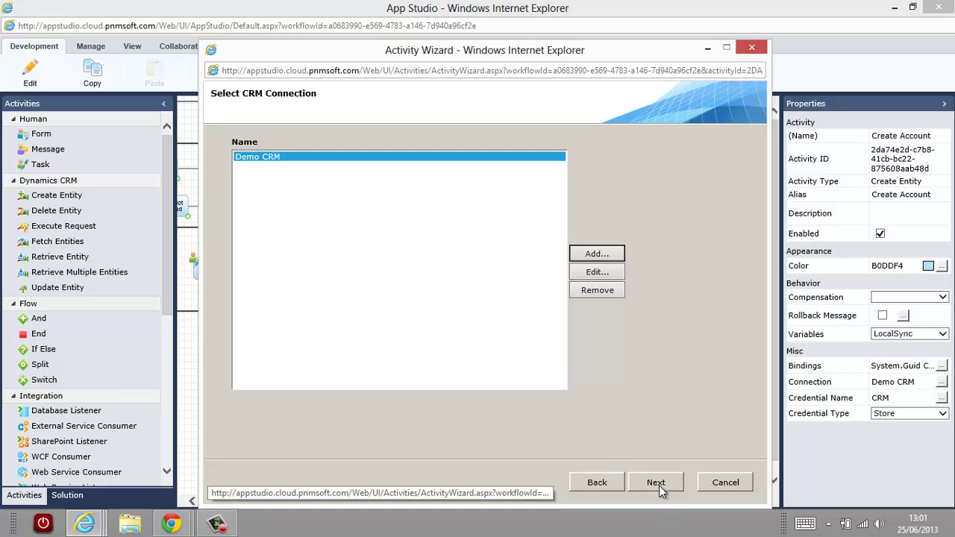
pyautogui.click(659, 486)
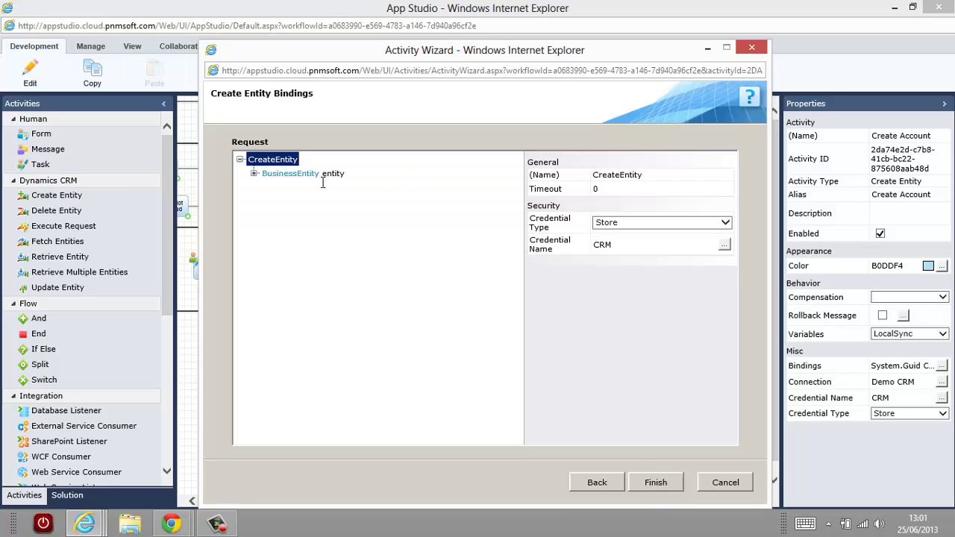
# Expand BusinessEntity and confirm its entity type stays 'account'.
pyautogui.click(255, 174)
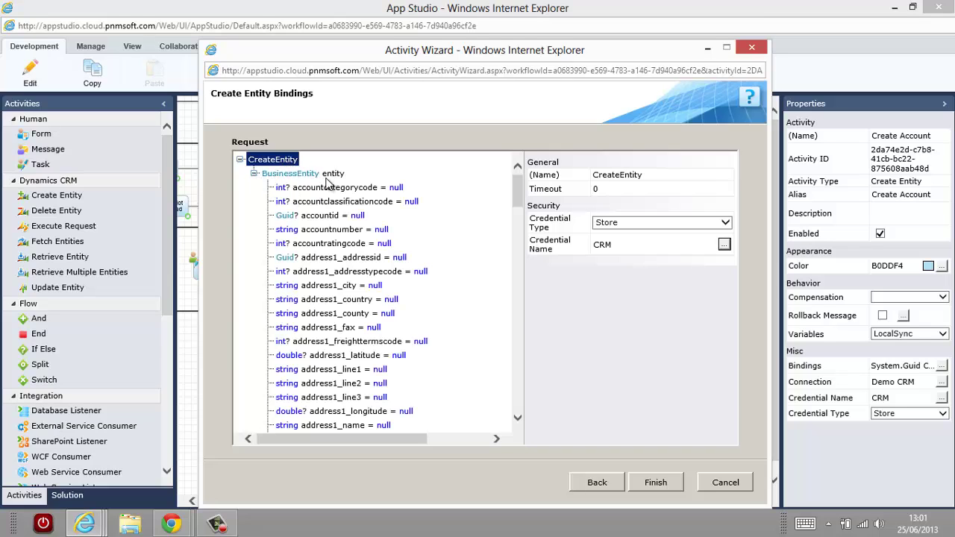
pyautogui.click(297, 176)
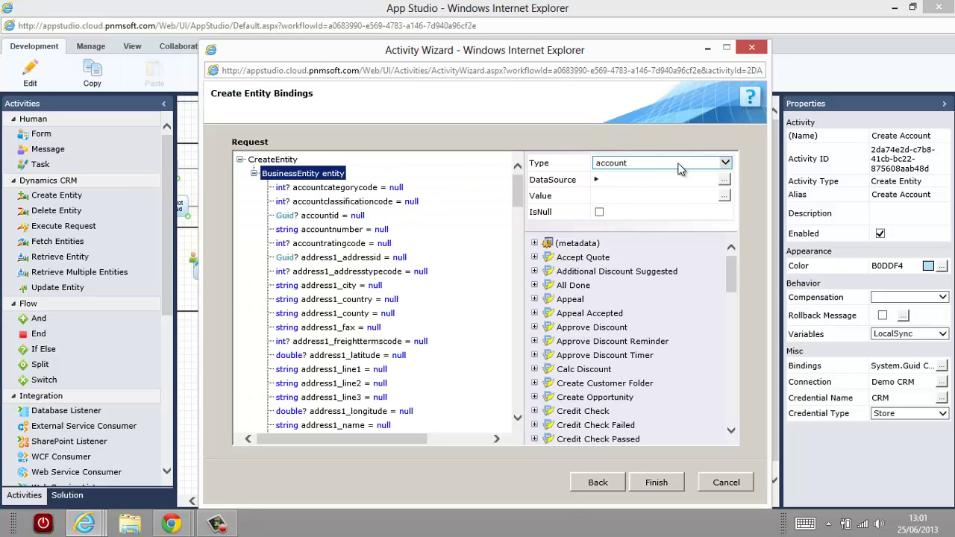
pyautogui.click(726, 162)
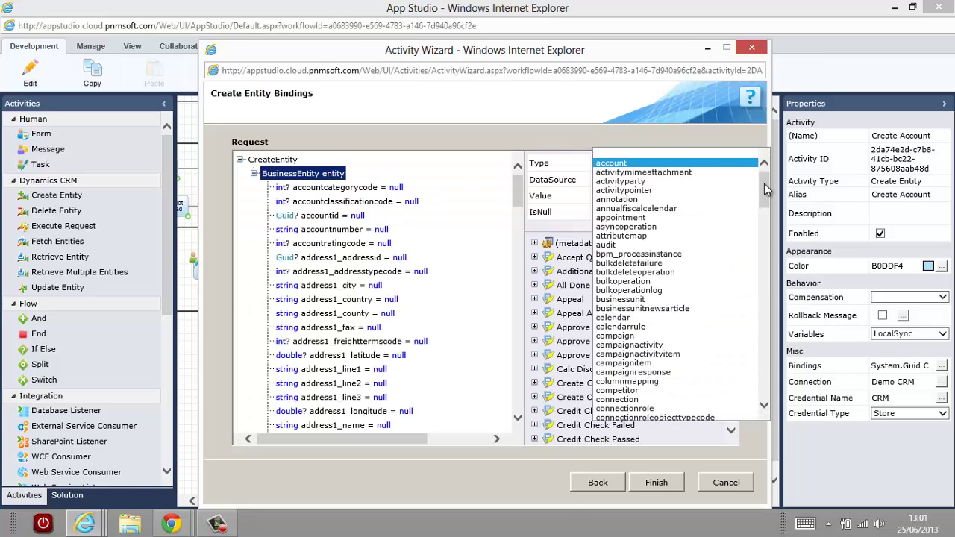
pyautogui.moveTo(766, 190); pyautogui.dragTo(778, 394)
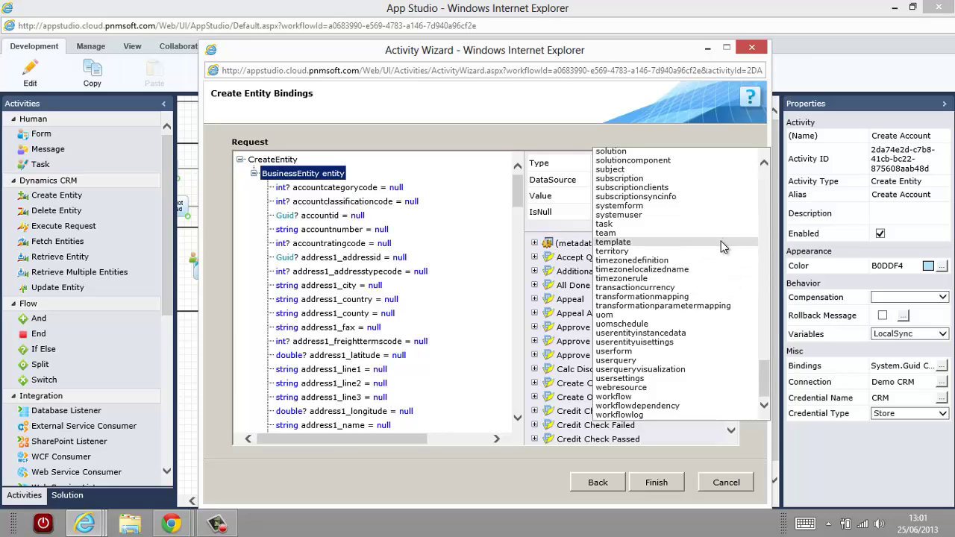
pyautogui.scroll(2, 721, 242)
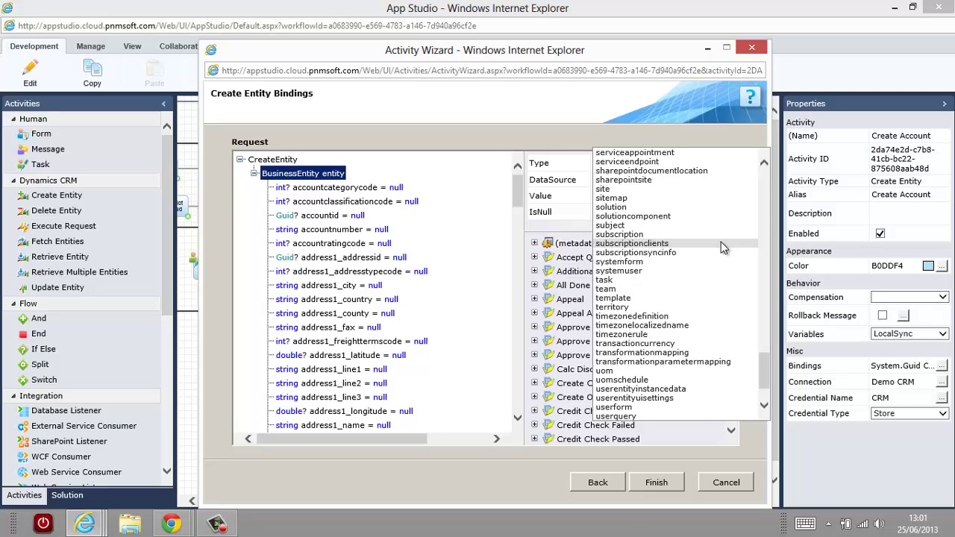
pyautogui.scroll(1, 721, 242)
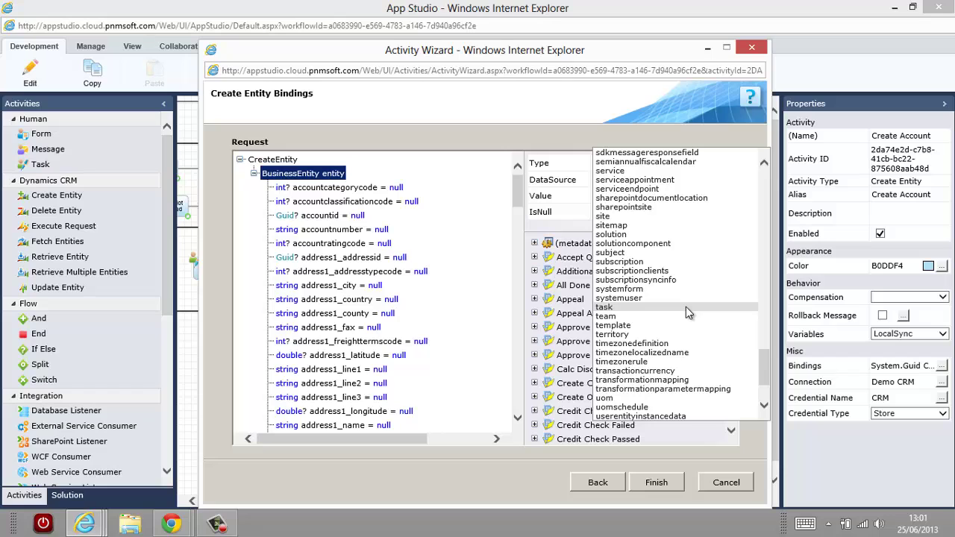
pyautogui.moveTo(768, 373); pyautogui.dragTo(769, 340)
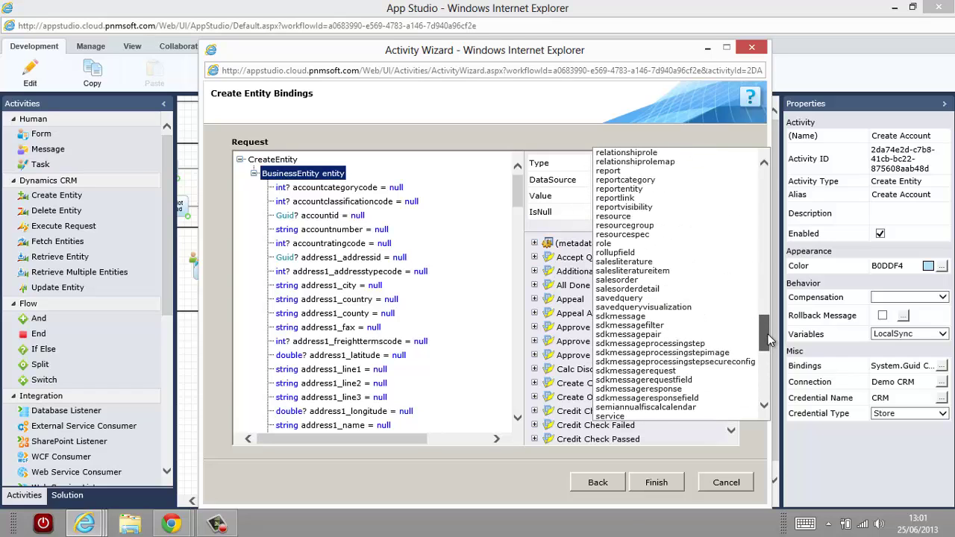
pyautogui.moveTo(769, 340); pyautogui.dragTo(768, 375)
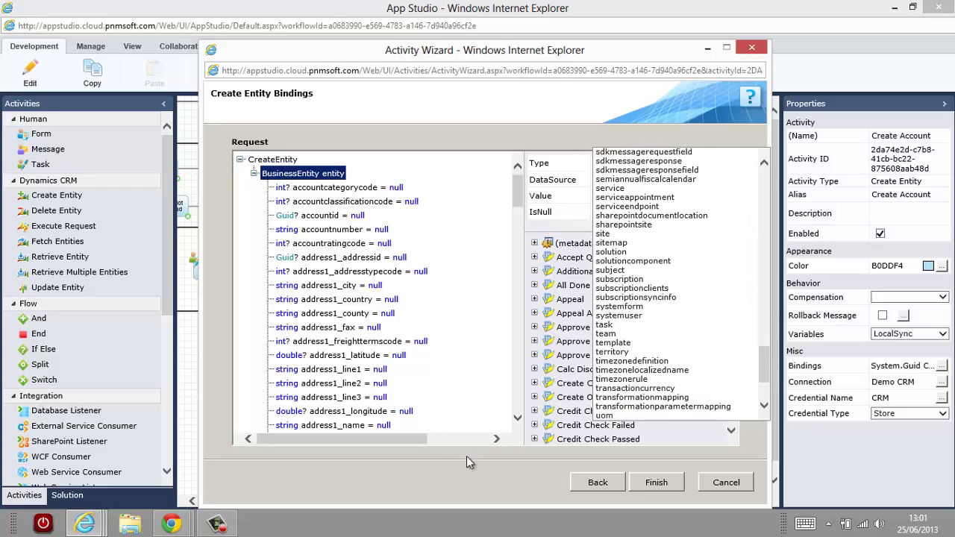
pyautogui.click(404, 475)
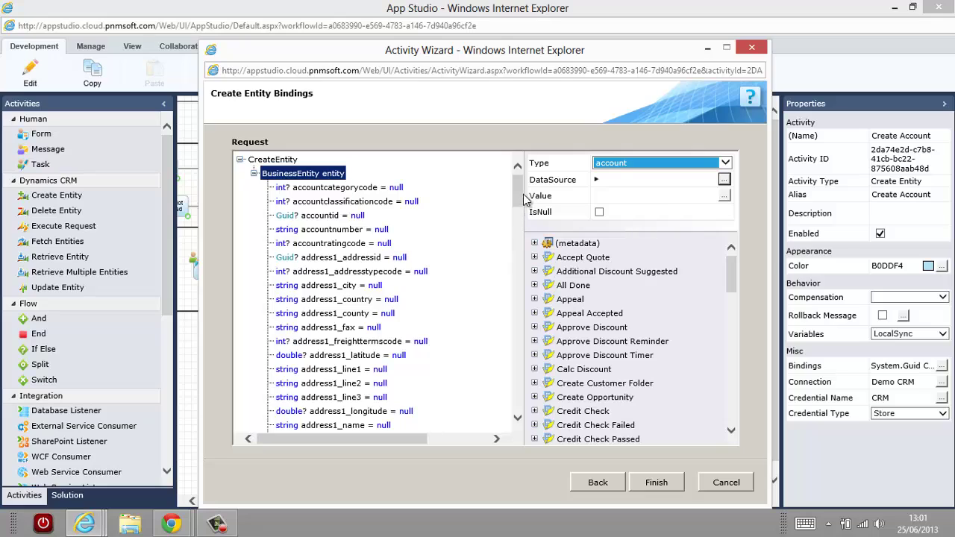
# Check the name field's binding to Order Form Company Details, then close the wizard without saving.
pyautogui.moveTo(520, 199); pyautogui.dragTo(508, 355)
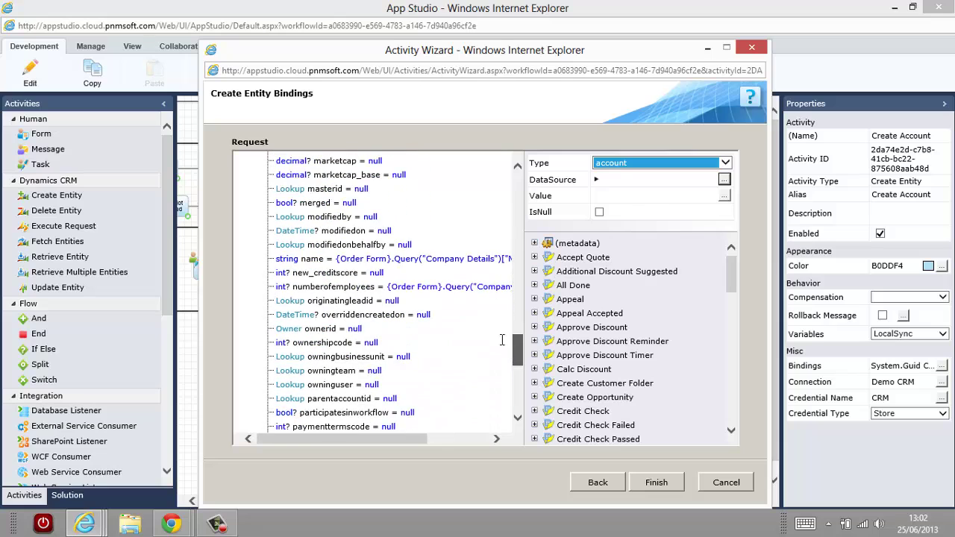
pyautogui.click(307, 261)
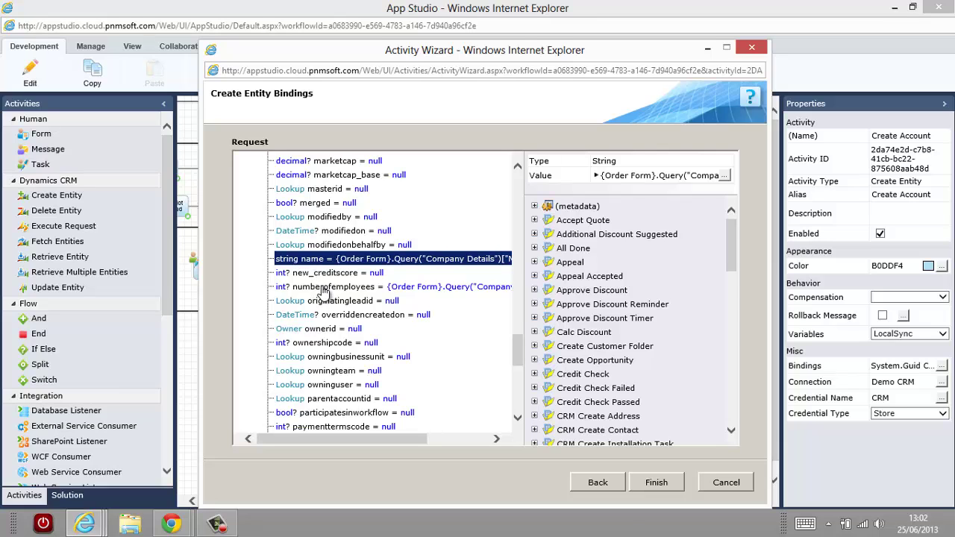
pyautogui.moveTo(519, 356); pyautogui.dragTo(515, 403)
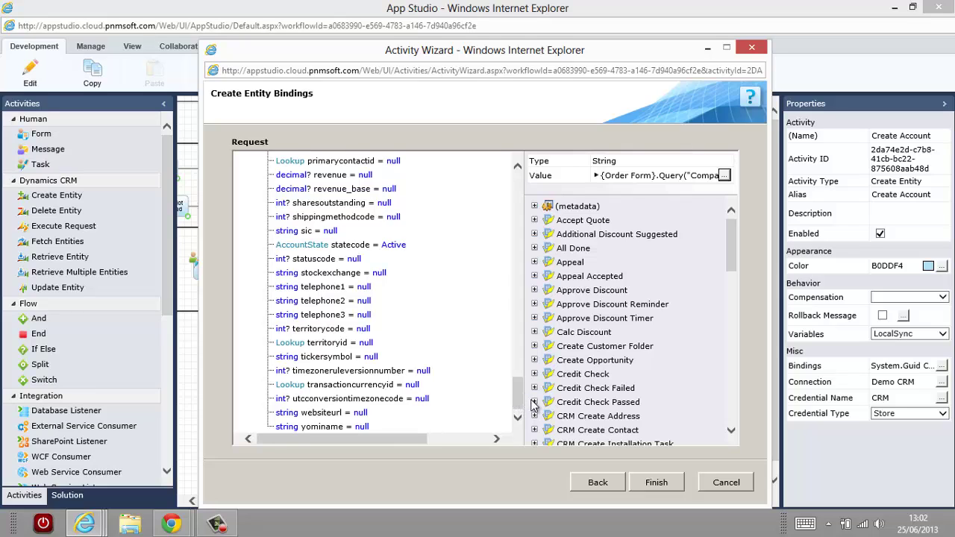
pyautogui.click(728, 484)
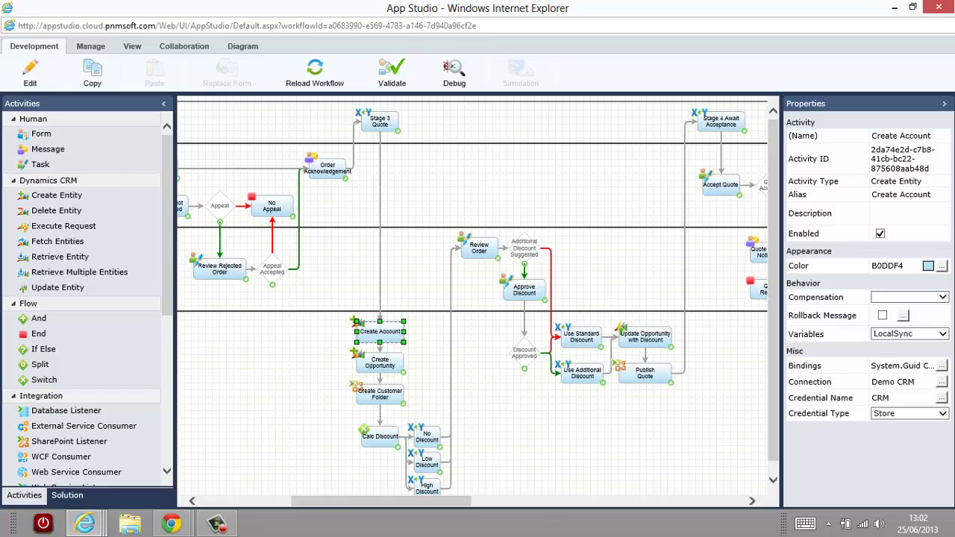
# Scroll the Customer Onboarding V2 diagram left to show Start, Credit Check and the SLAs.
pyautogui.moveTo(339, 501); pyautogui.dragTo(211, 515)
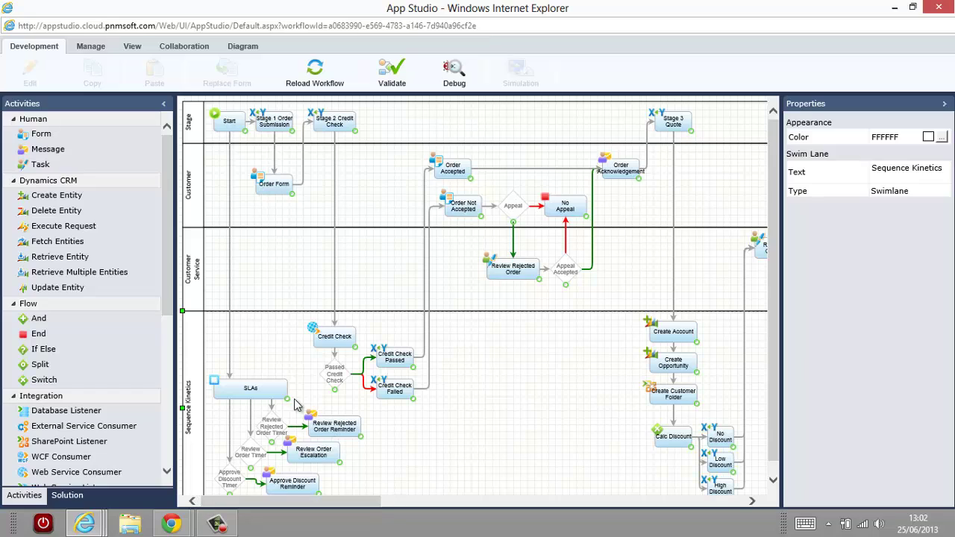